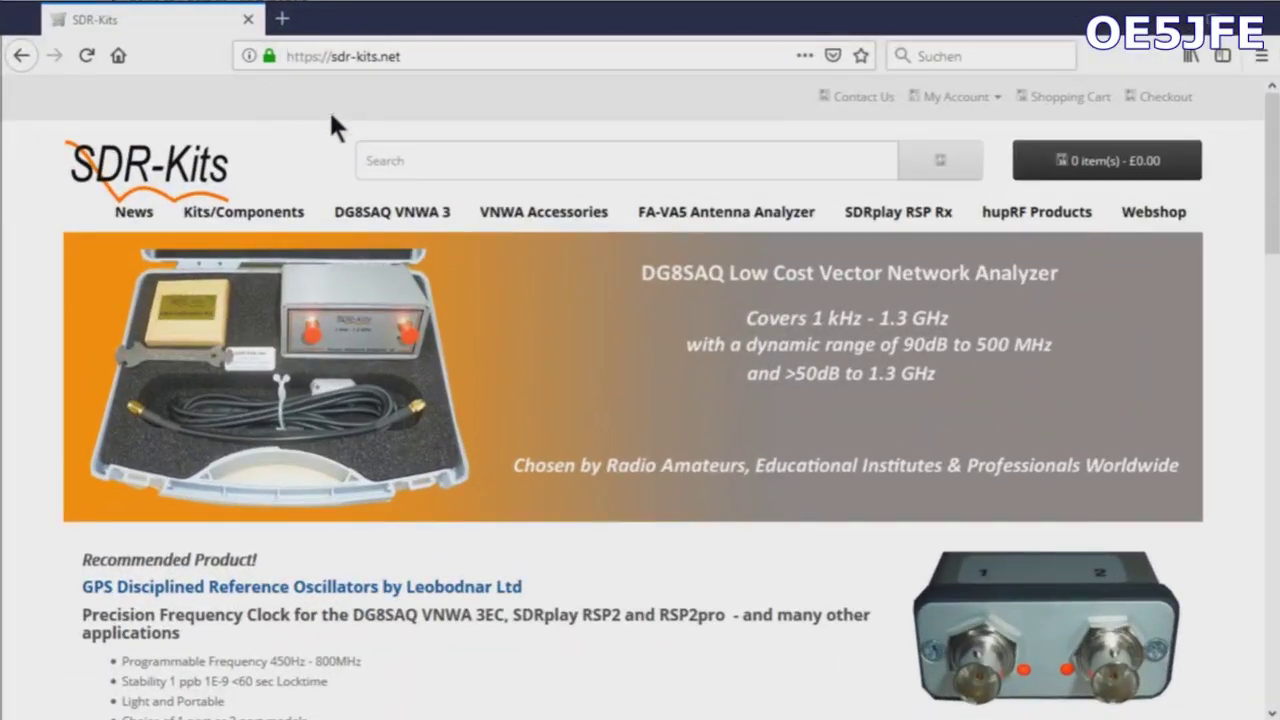
- Expand the DG8SAQ VNWA 3 product menu on the sdr-kits.net home page
mouse_move(486, 208)
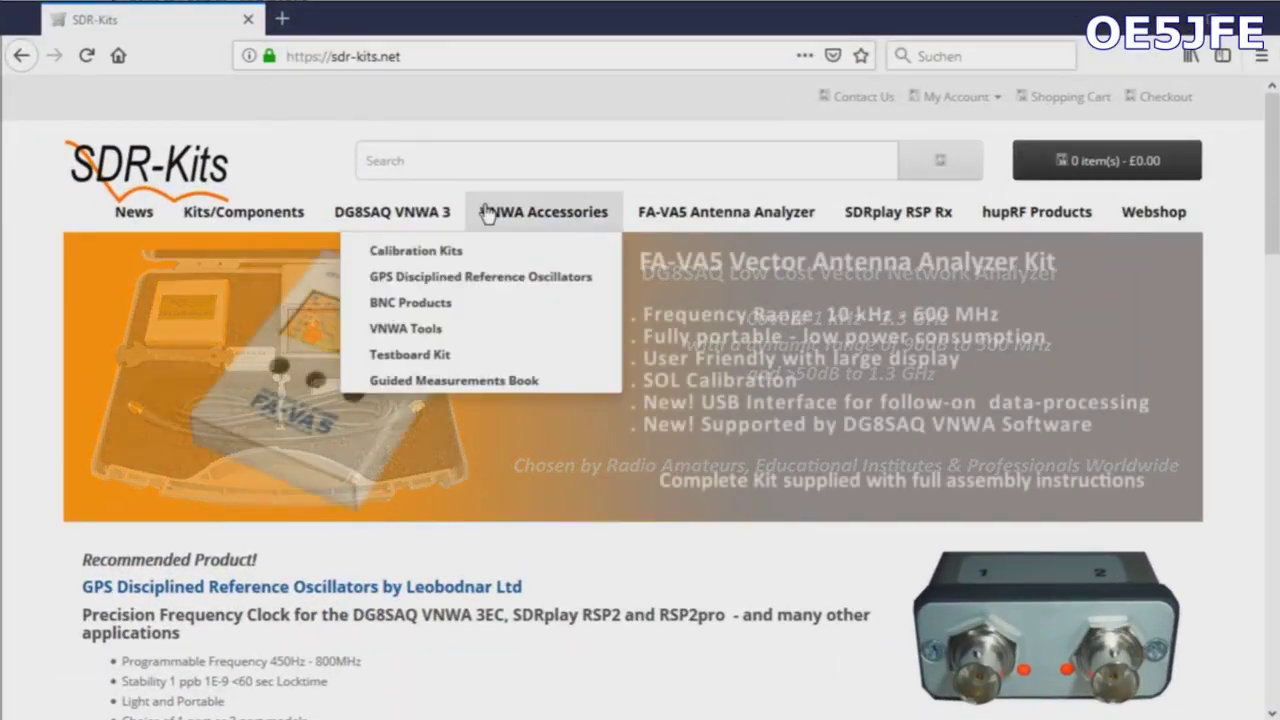
mouse_move(432, 222)
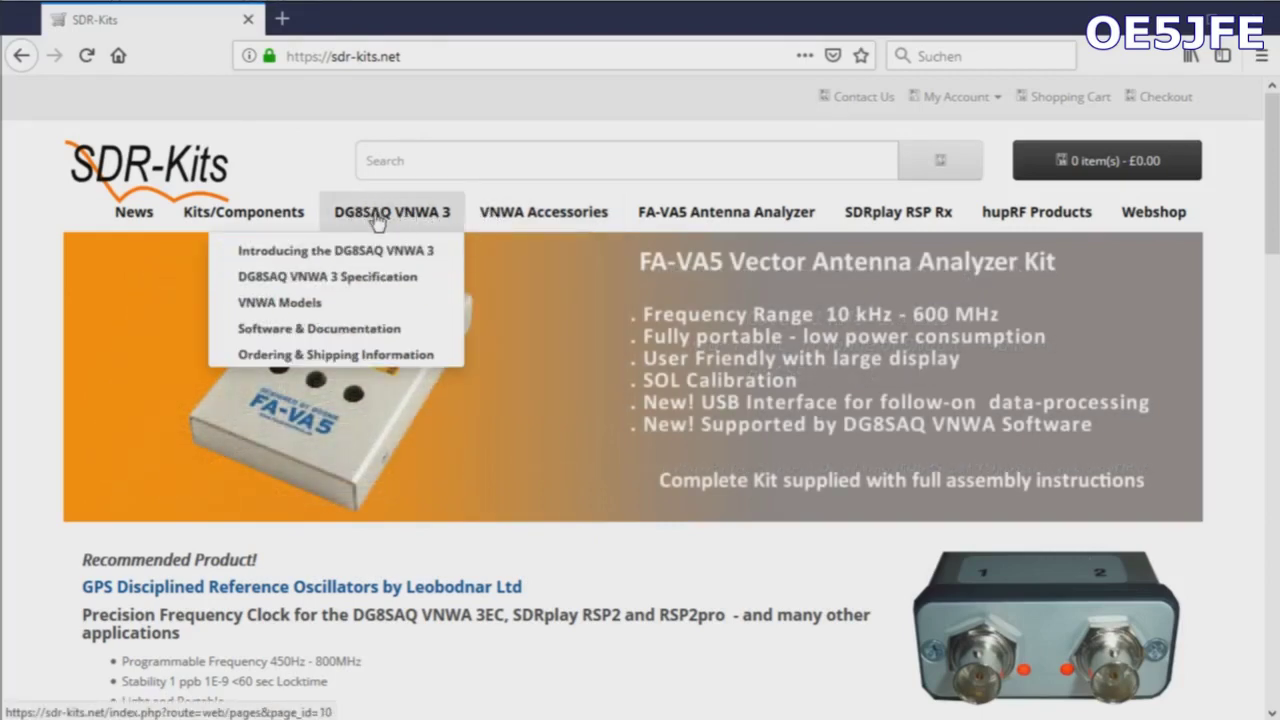
- Open the VNWA Software & Documentation page and download VNWA-installer.exe
left_click(258, 334)
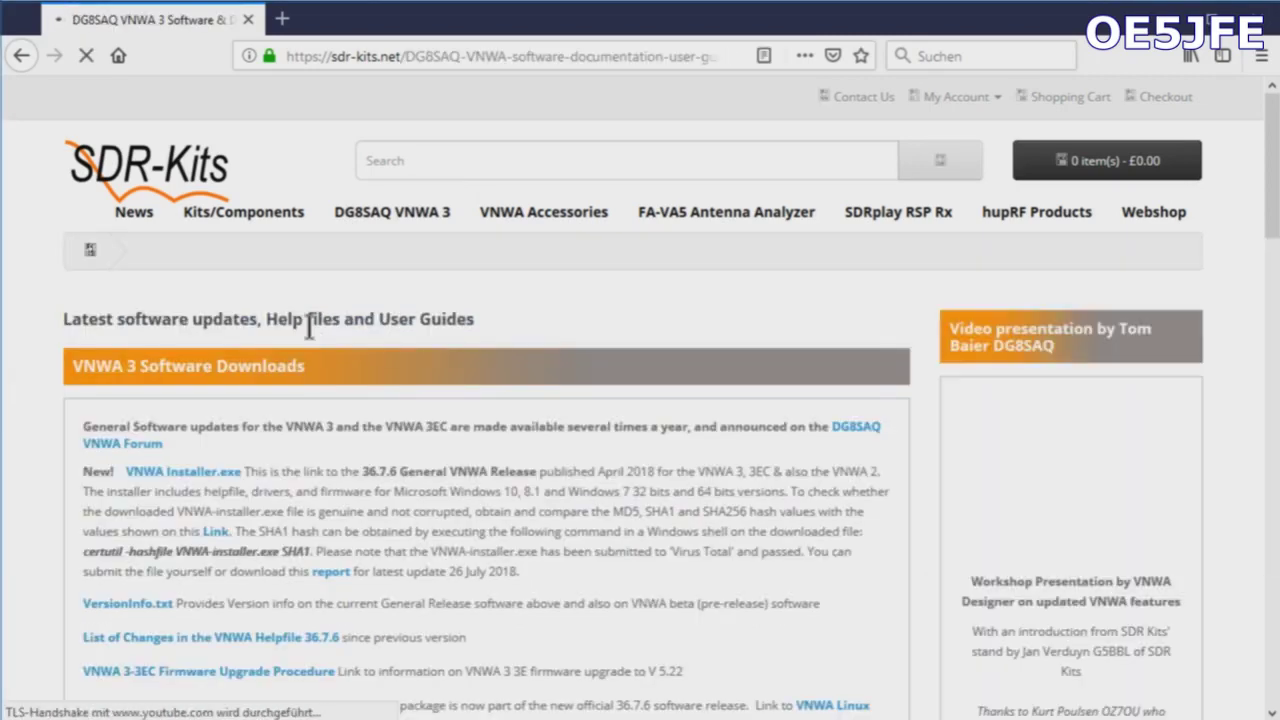
scroll(285, 420, "down", 2)
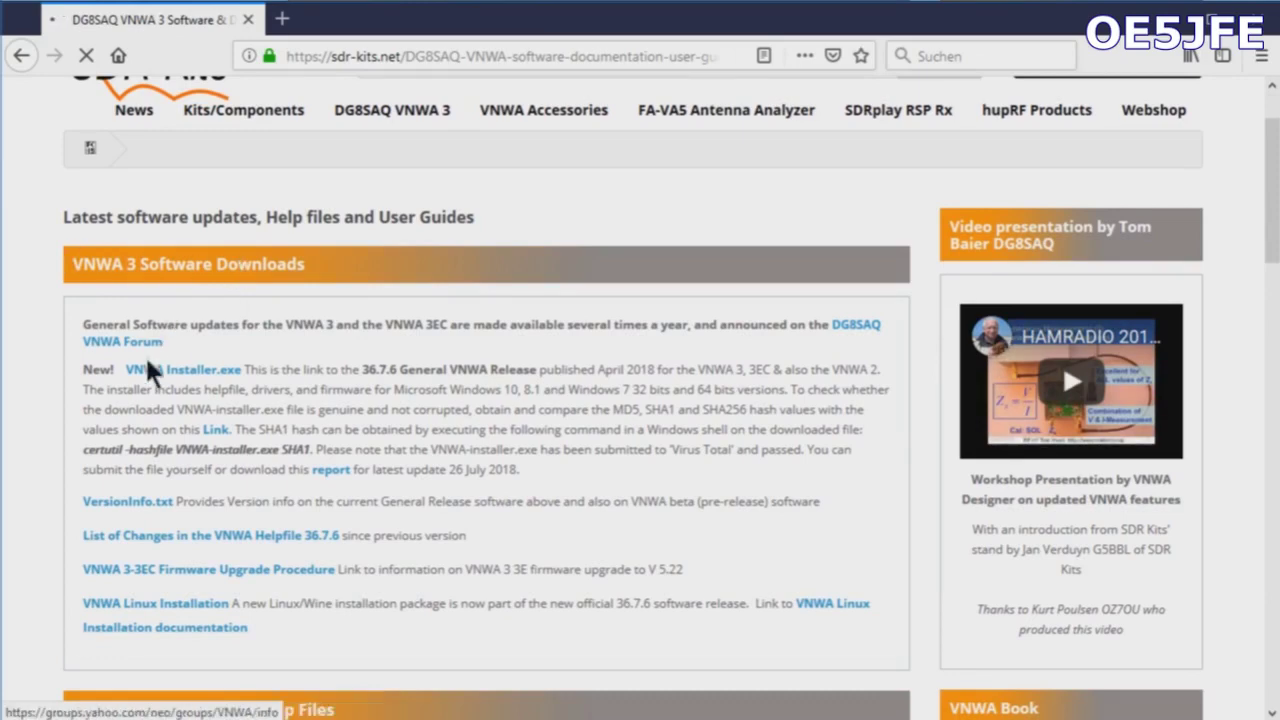
left_click(217, 370)
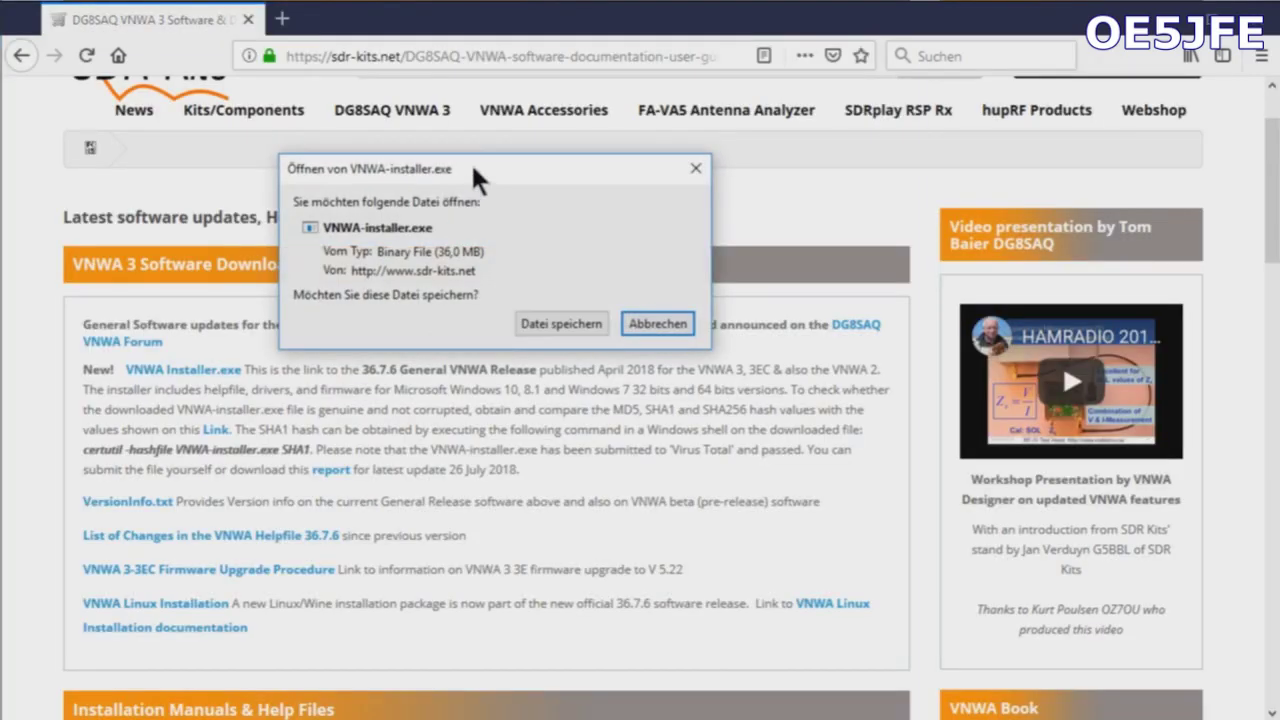
left_click_drag(475, 175, 483, 247)
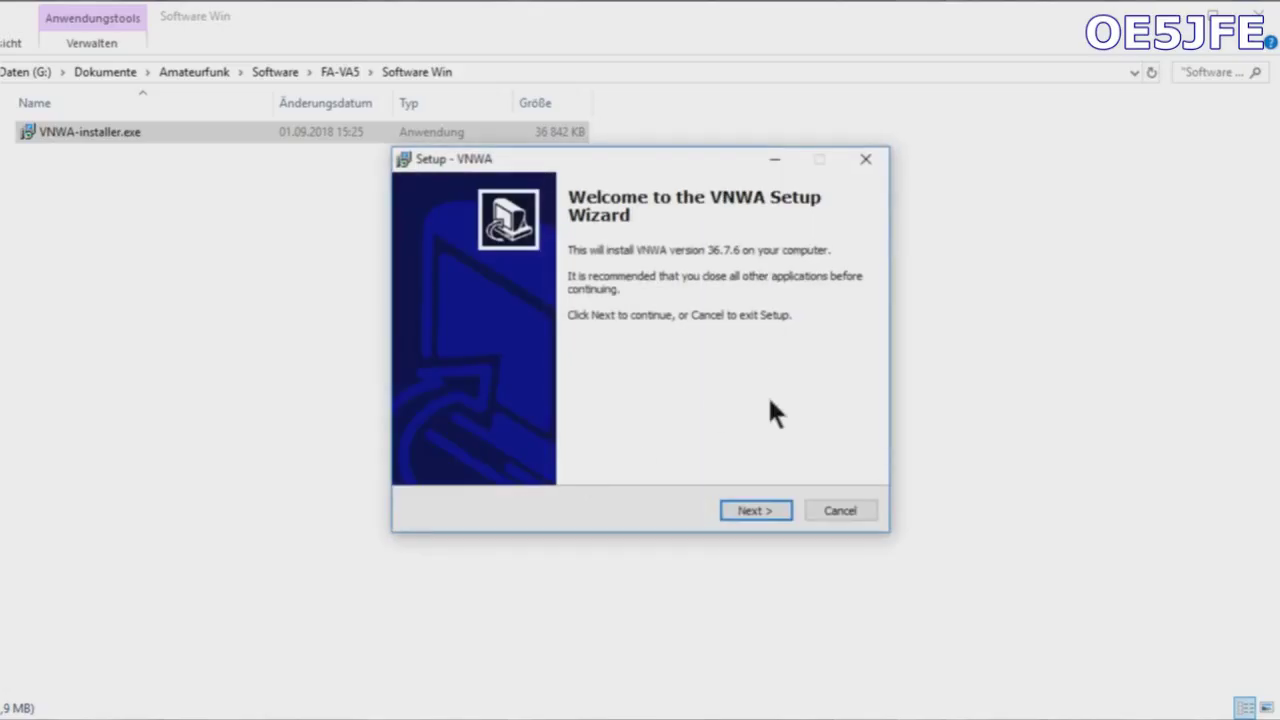
- Go past the welcome page and accept the VNWA licence agreement
left_click(762, 510)
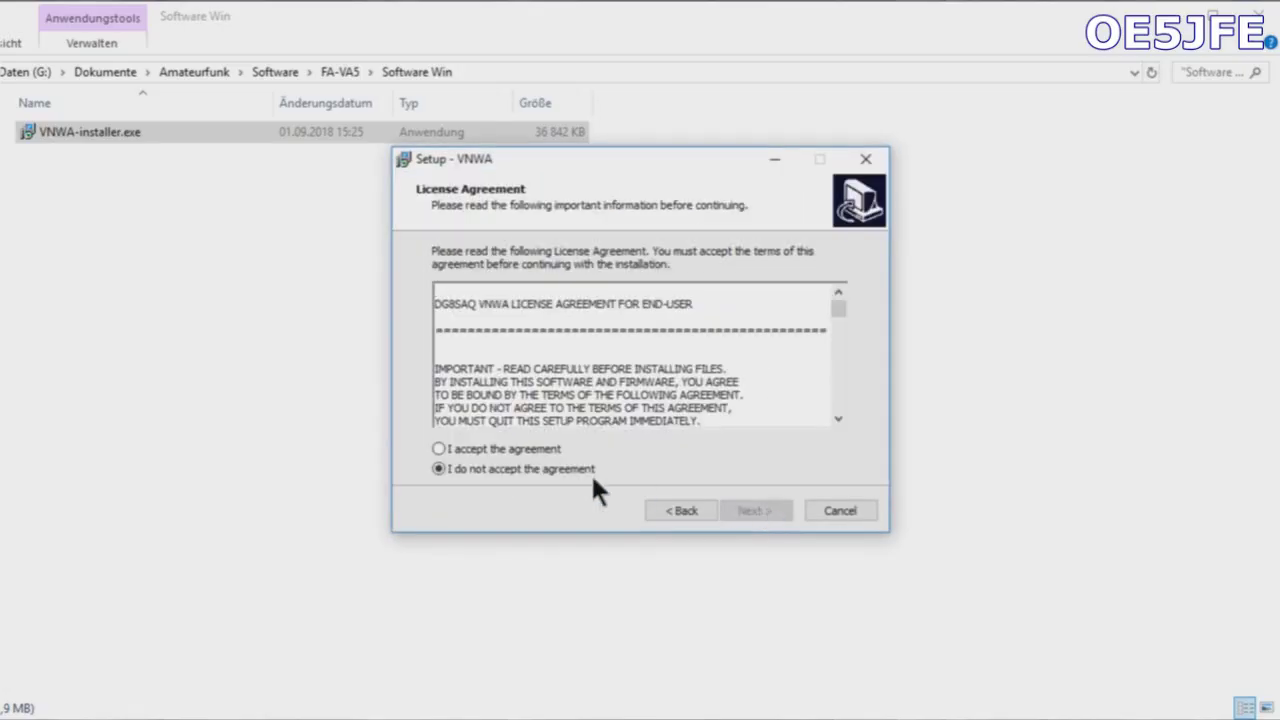
left_click(453, 443)
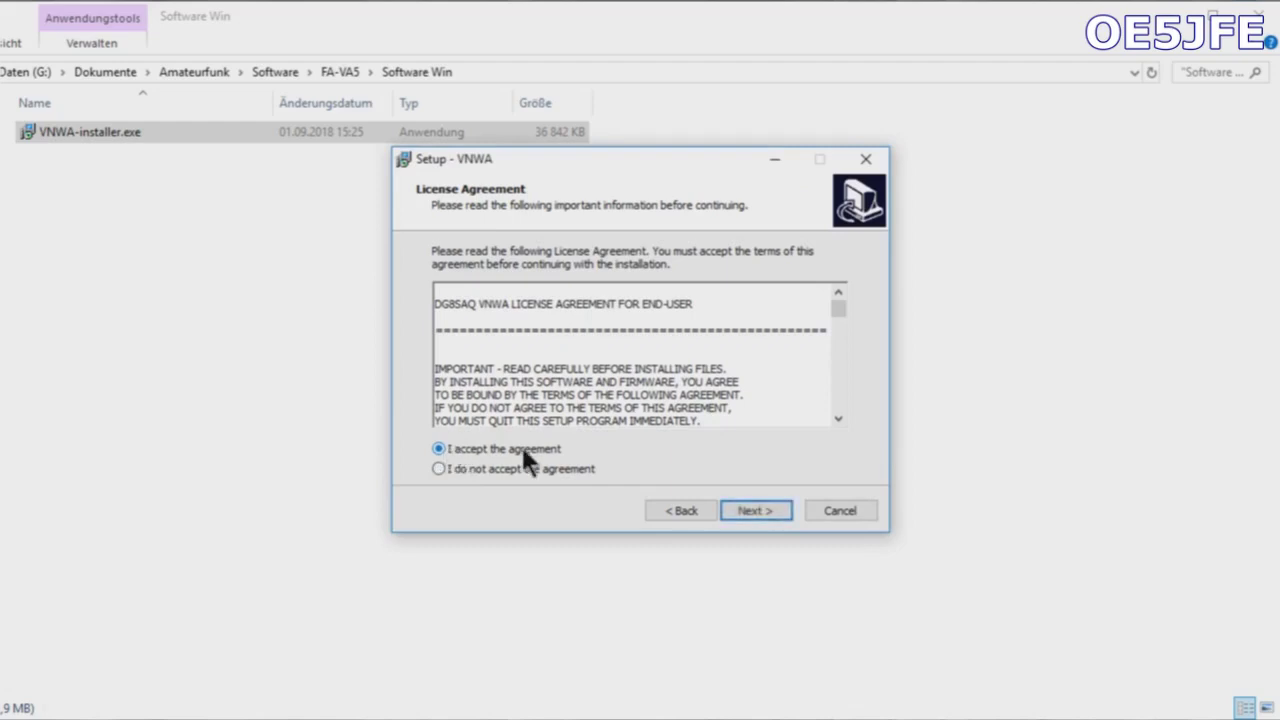
left_click(757, 507)
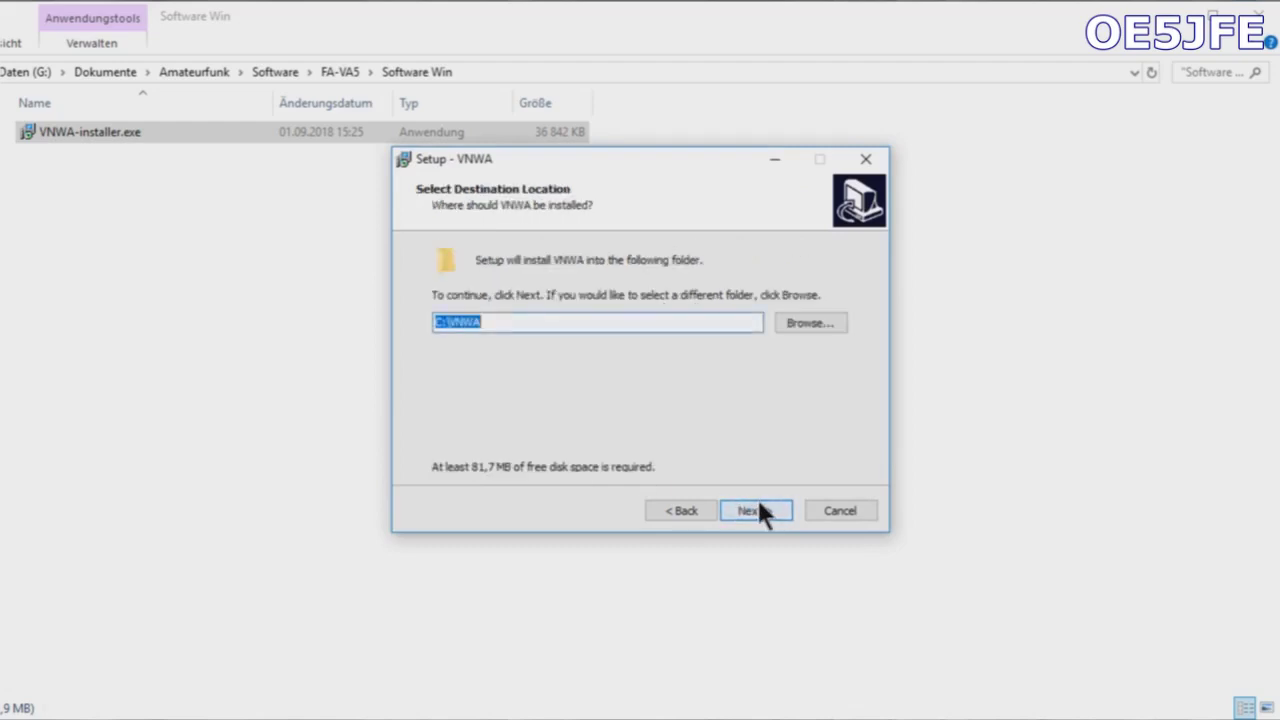
- Change the installation folder from C:\VNWA to G:\VNWA on the Daten (G:) drive
left_click(489, 328)
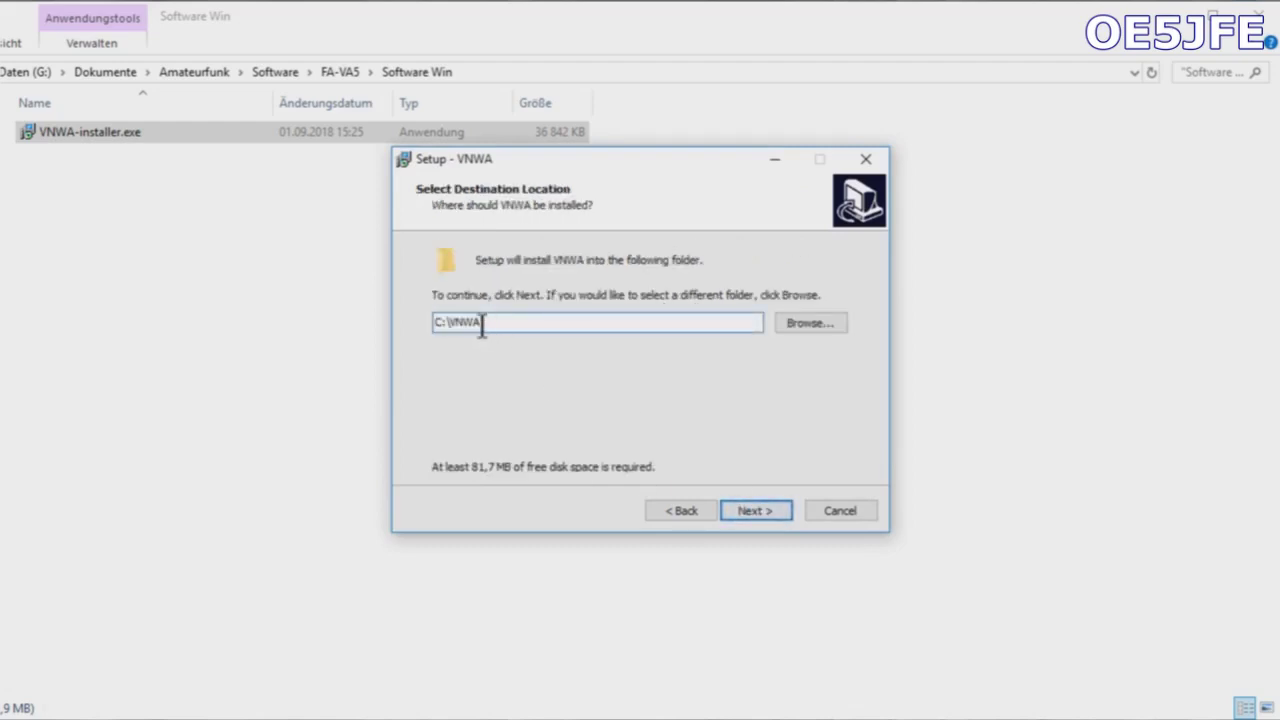
left_click(795, 322)
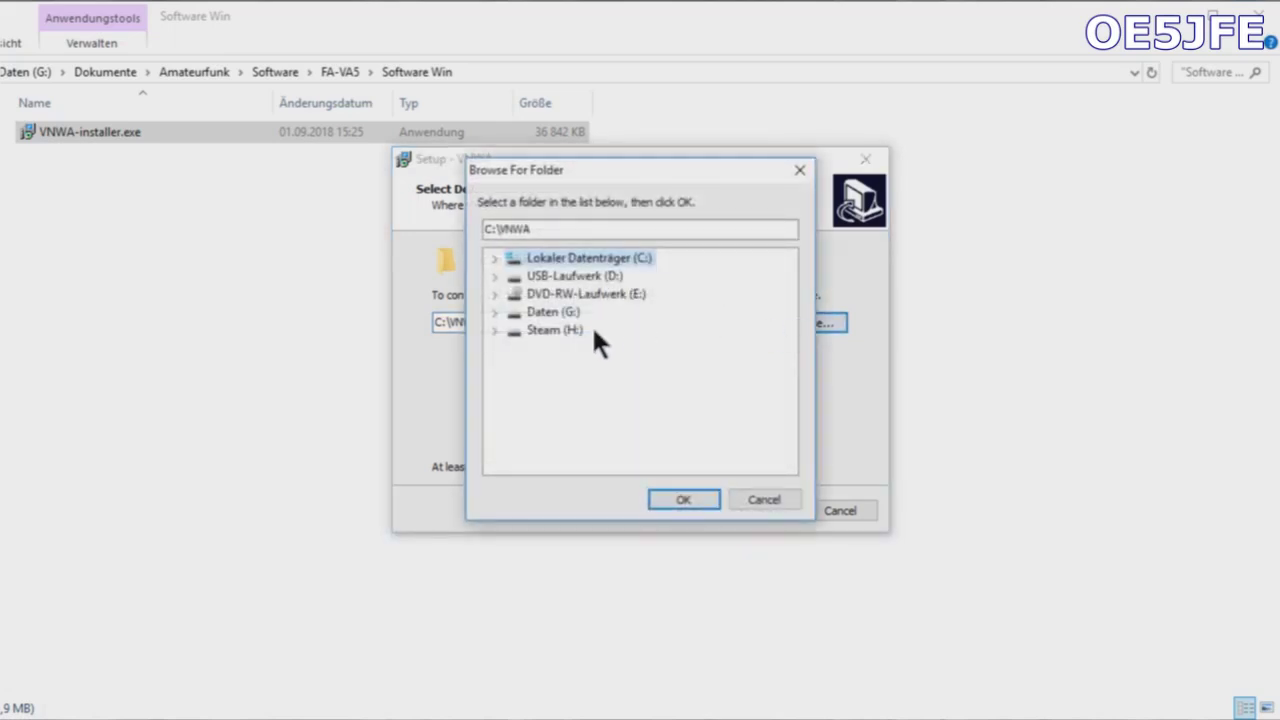
left_click(561, 319)
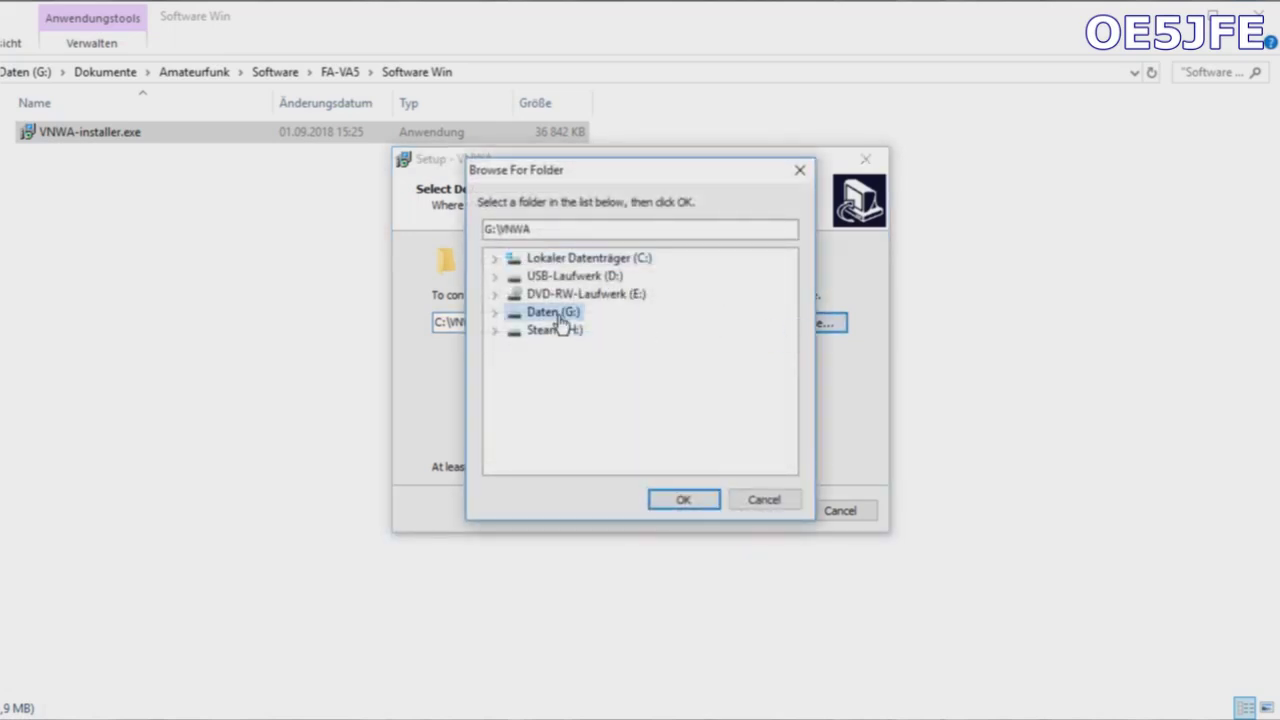
double_click(555, 313)
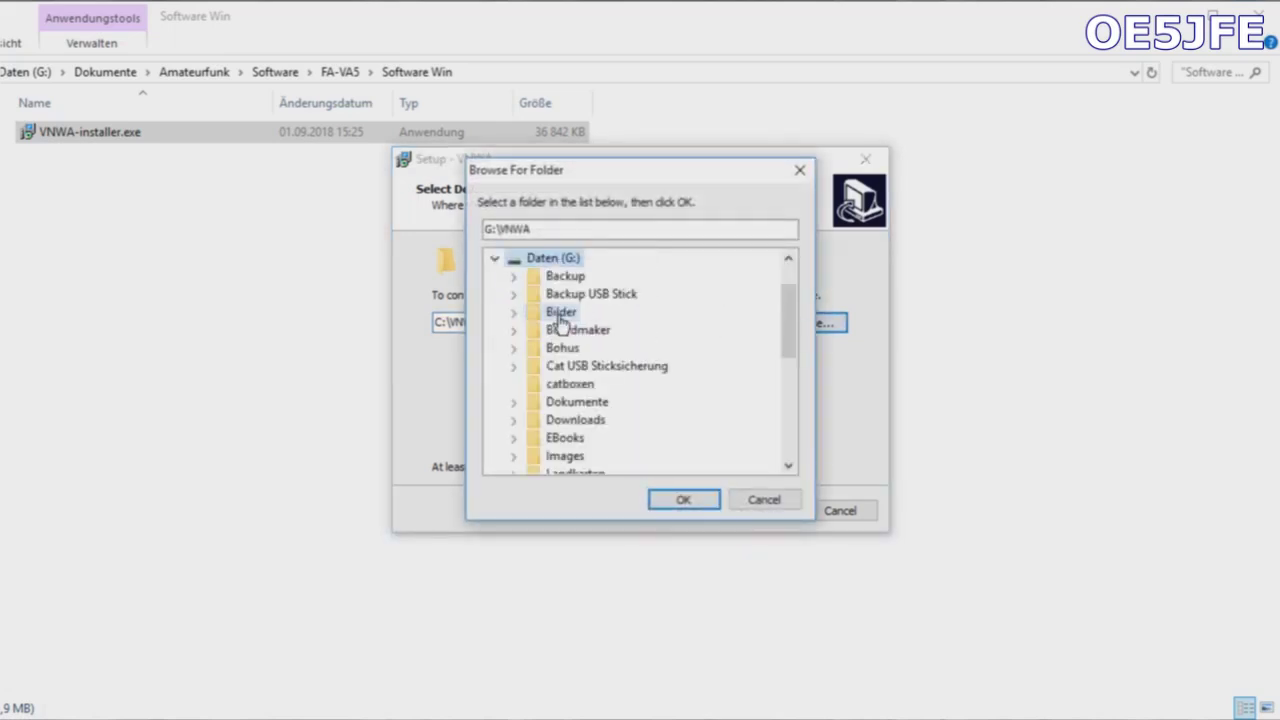
left_click(685, 497)
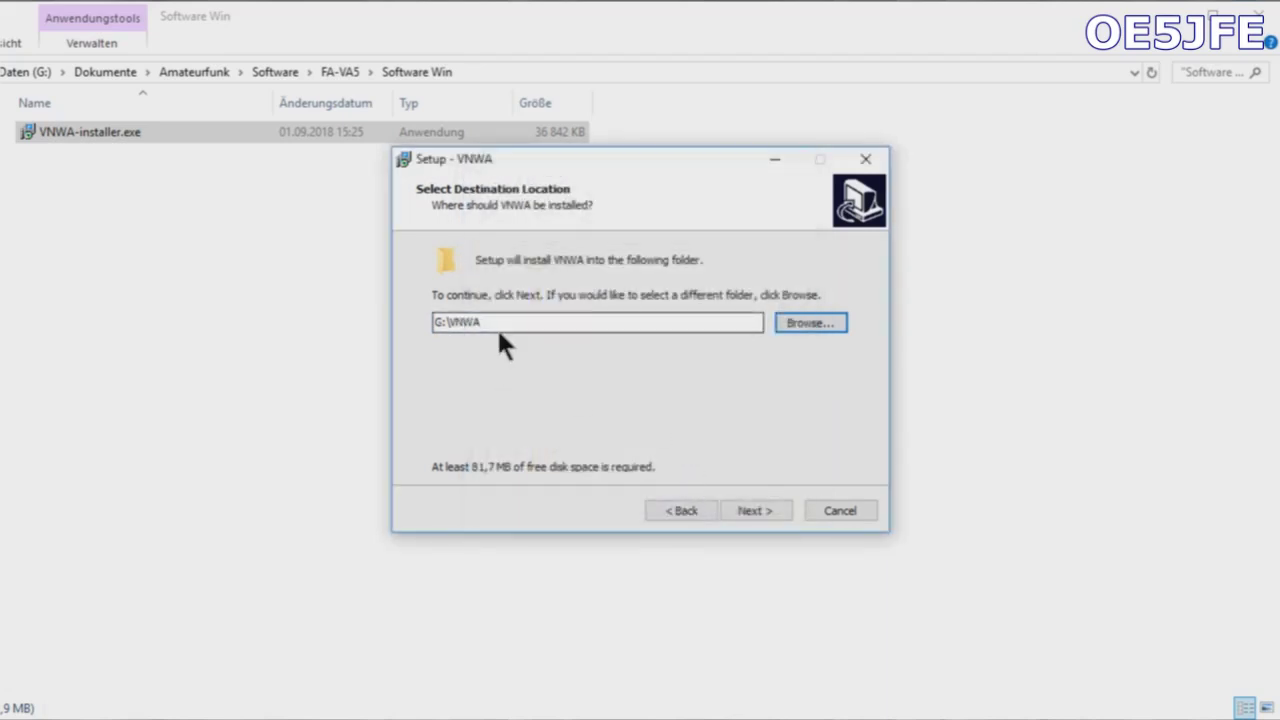
- Name the Start Menu folder VNWATest
left_click(756, 510)
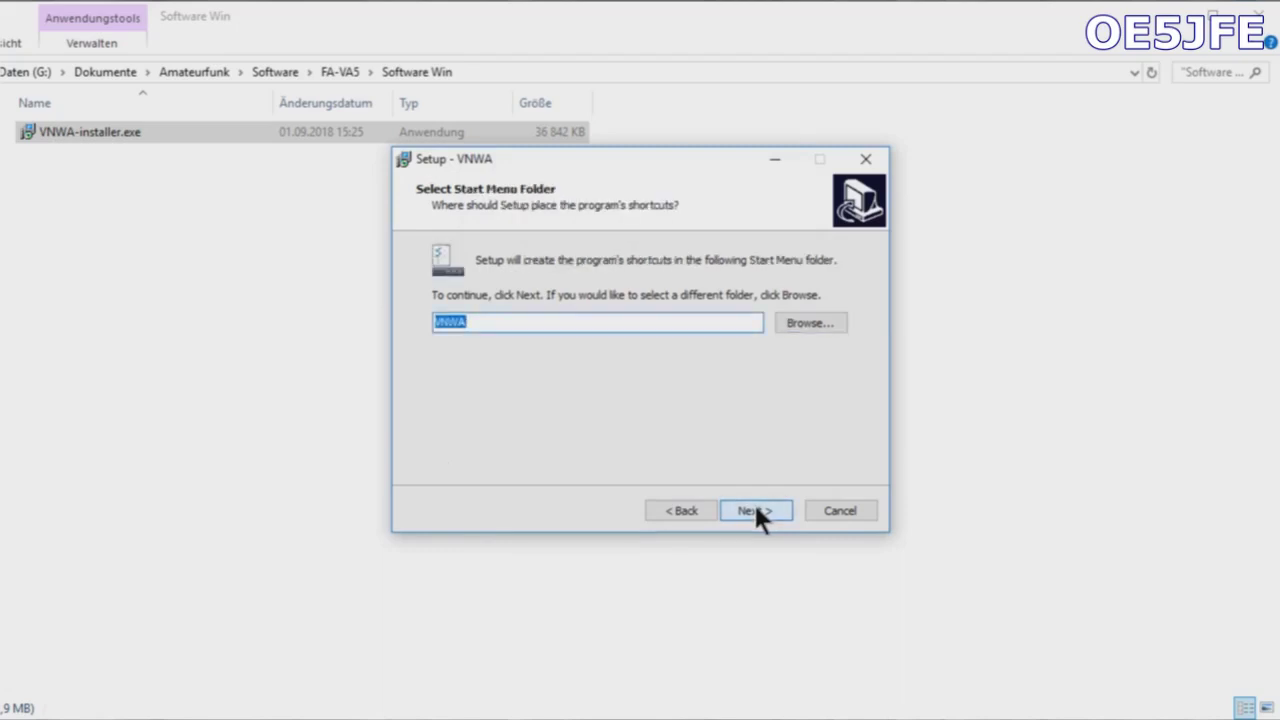
left_click(510, 323)
type("Test")
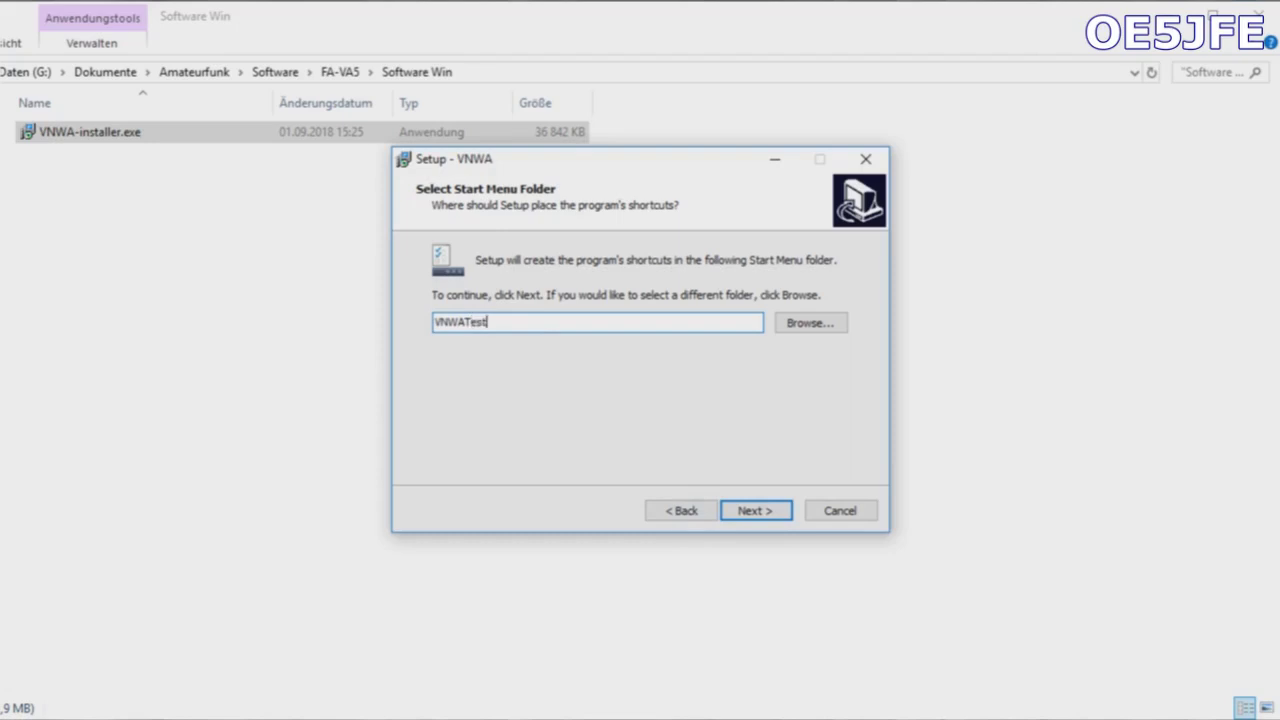
left_click(753, 511)
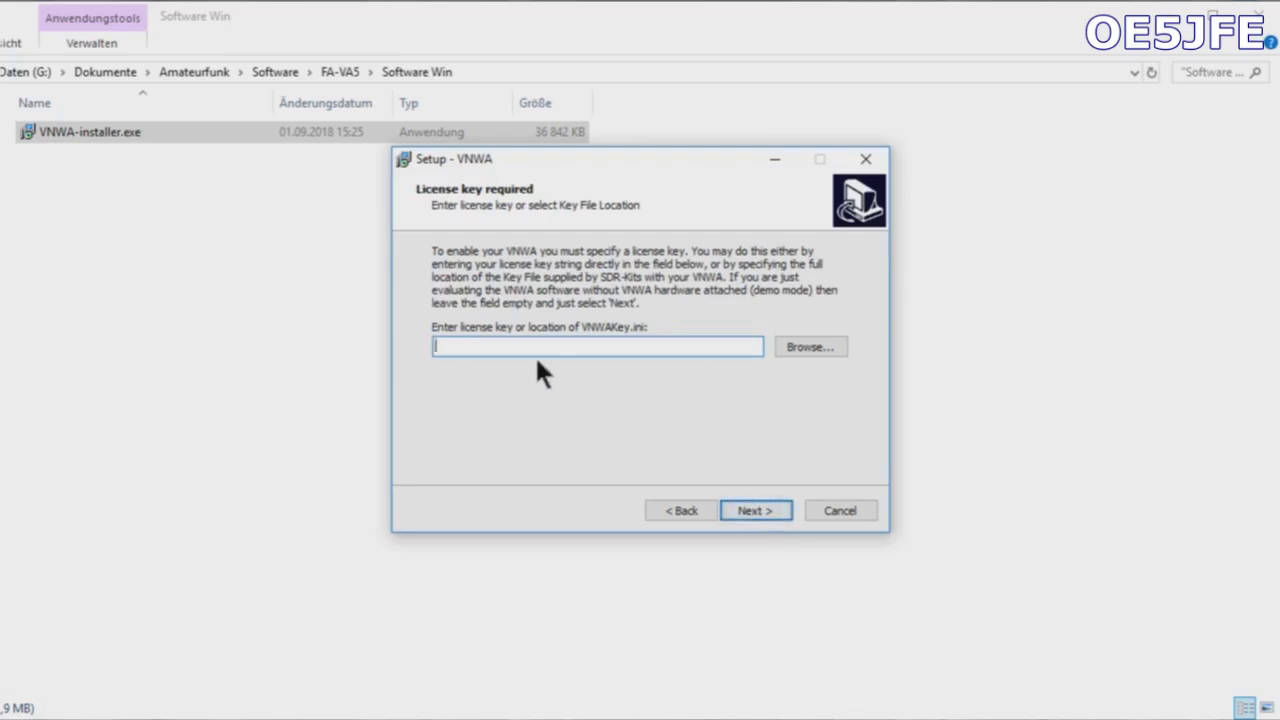
- Skip the licence key, keep the all-users desktop icon, and start installing
left_click(762, 508)
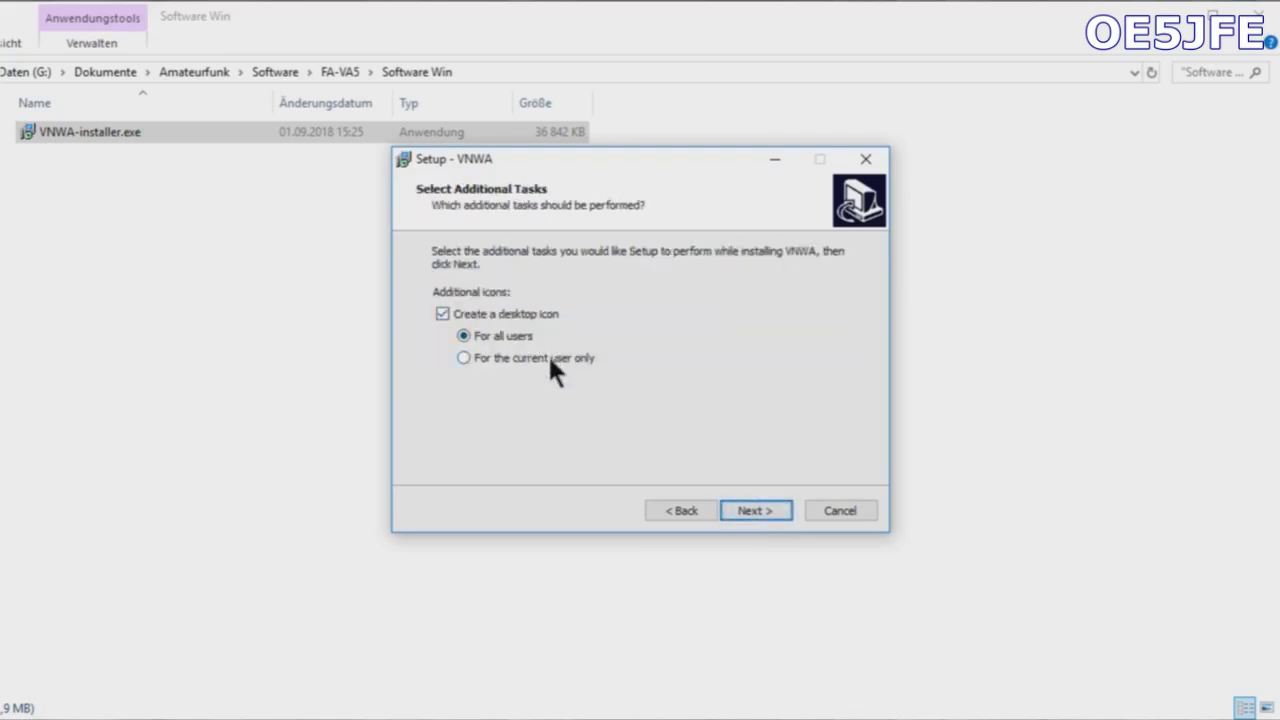
left_click(759, 504)
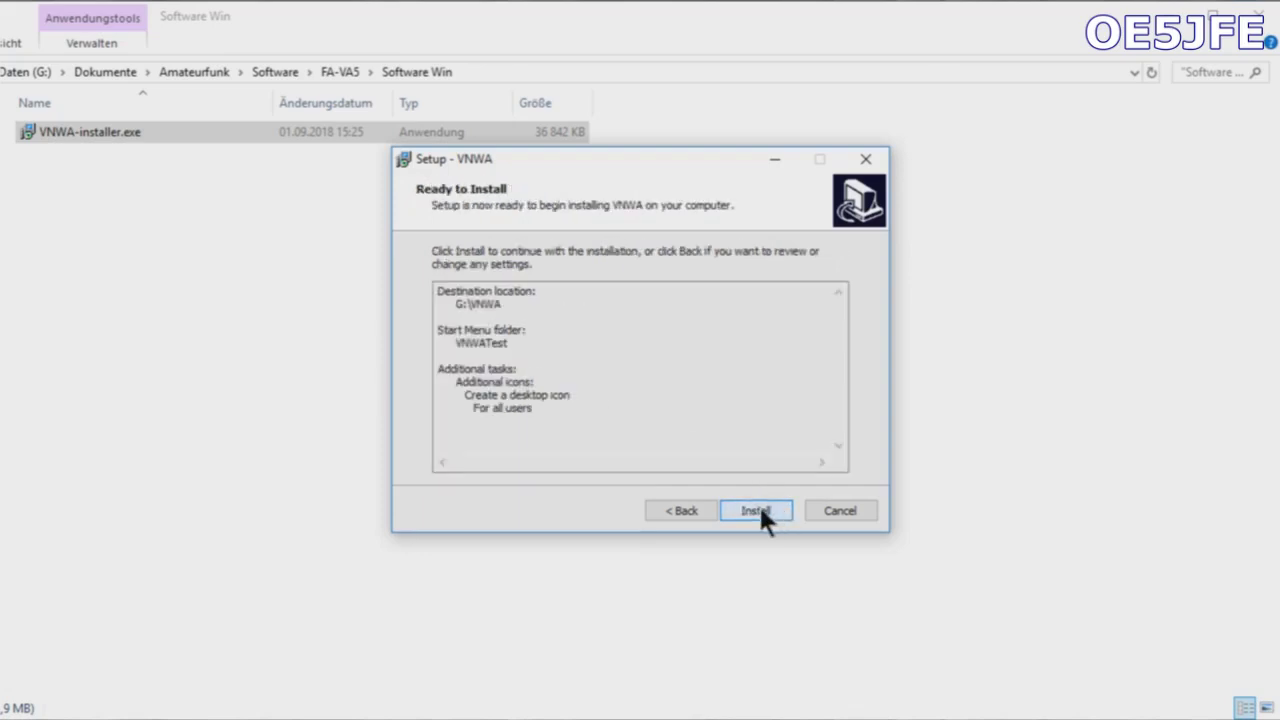
left_click(759, 505)
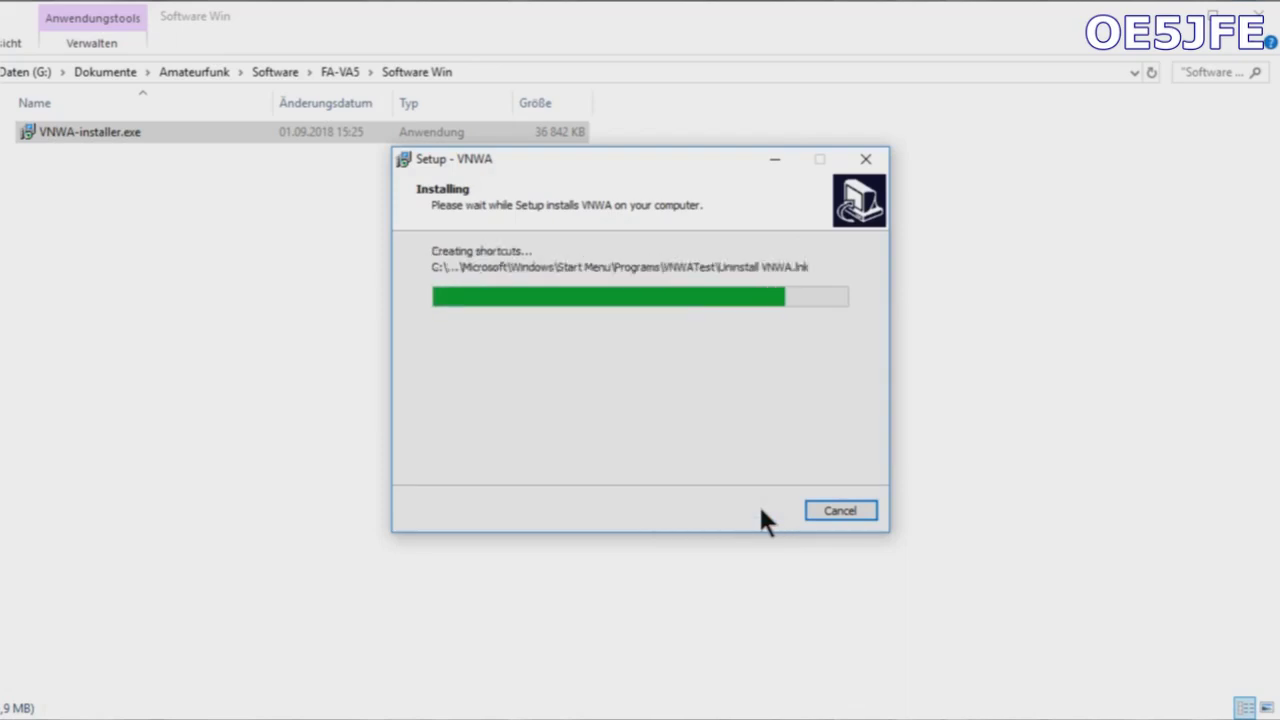
- Install the libusb-win32 USB driver and finish the VNWA setup
left_click_drag(120, 0, 692, 124)
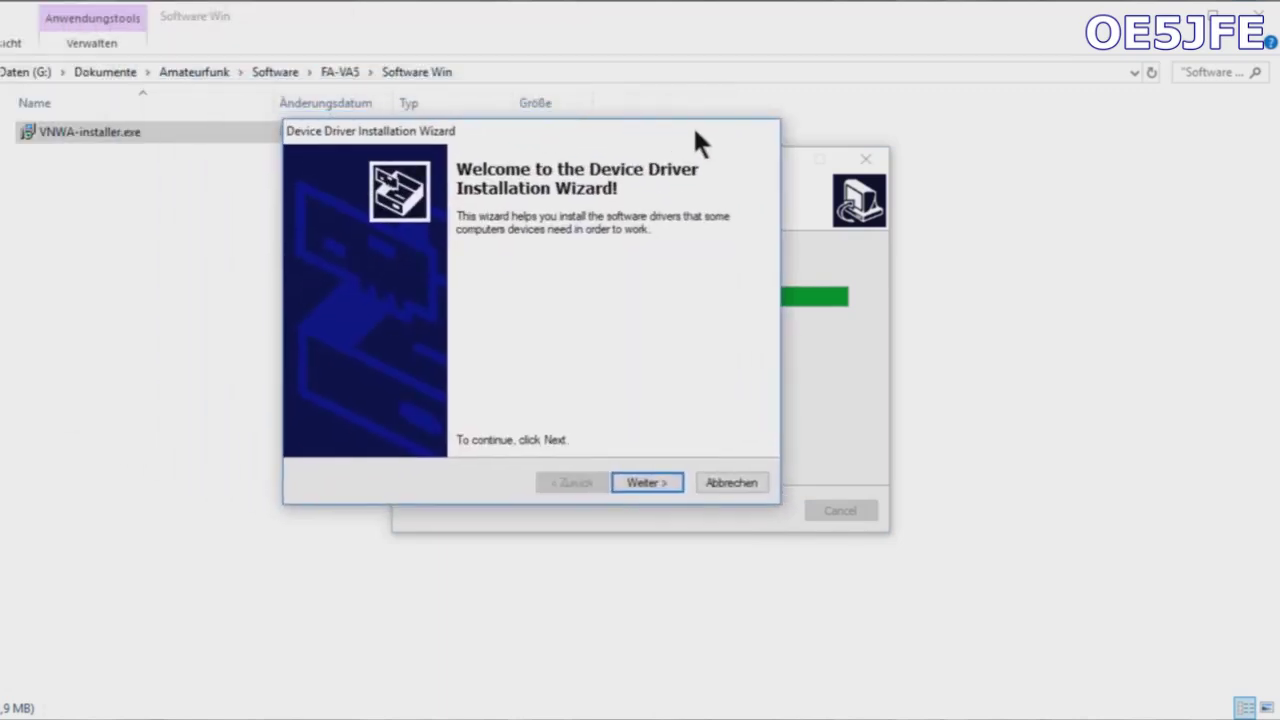
left_click(632, 481)
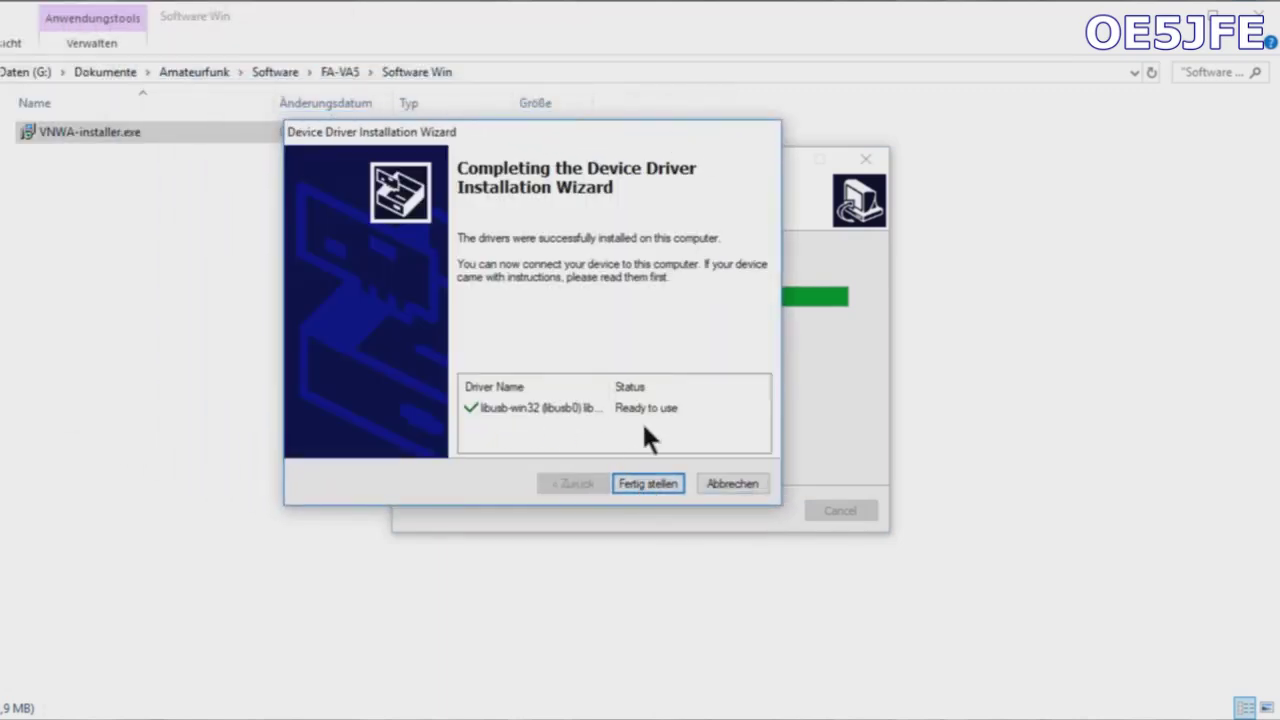
left_click(660, 484)
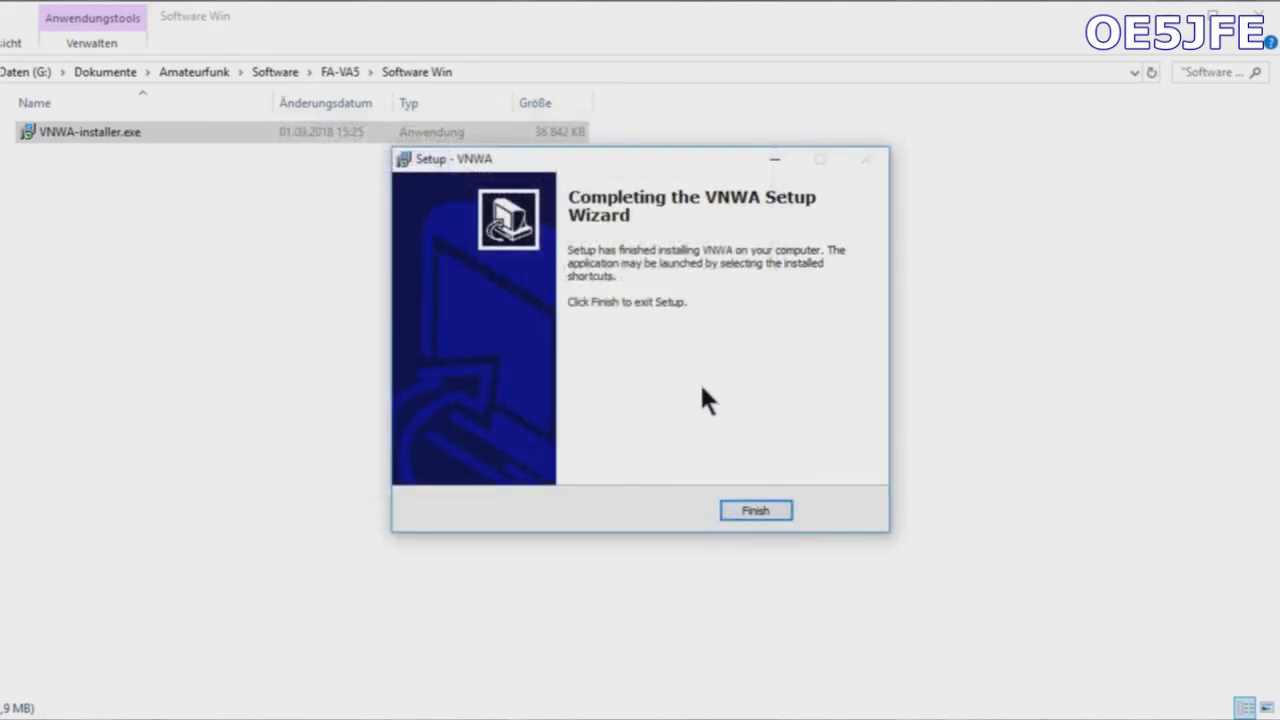
left_click(760, 507)
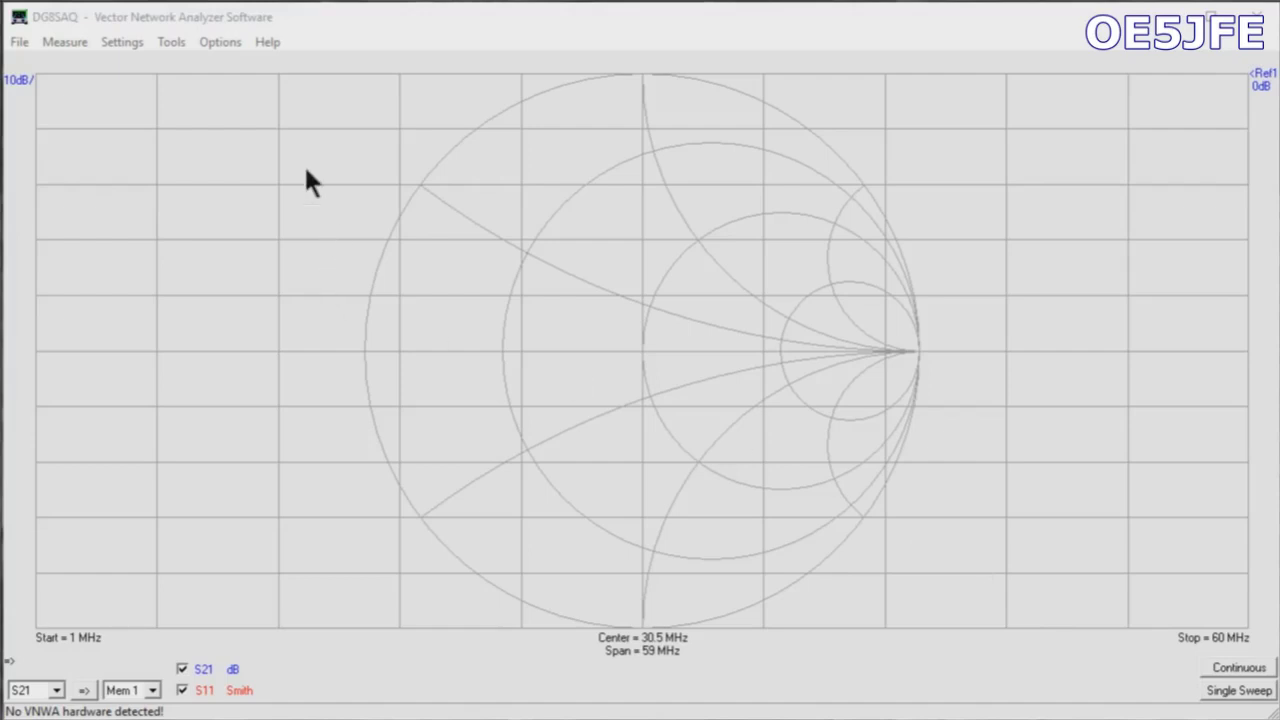
- Add the DG5MK Antenna Analyzer to the Select Instrument list and switch to it
left_click(220, 46)
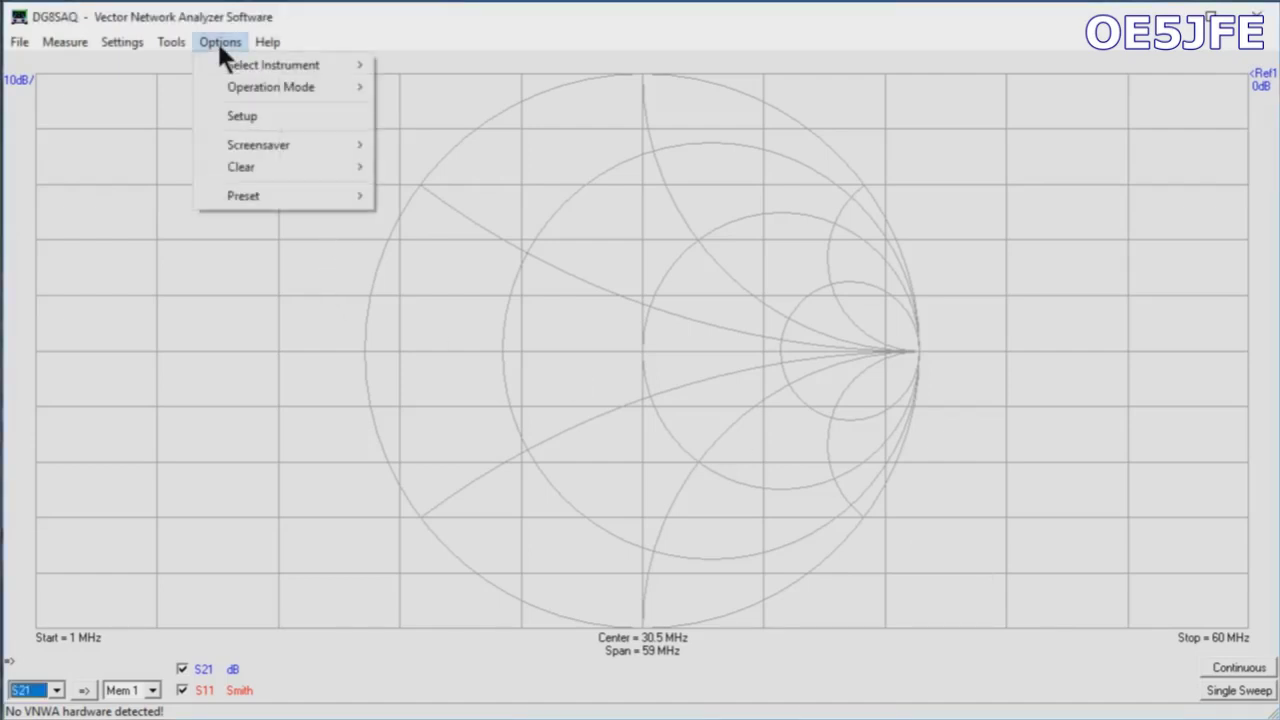
mouse_move(240, 62)
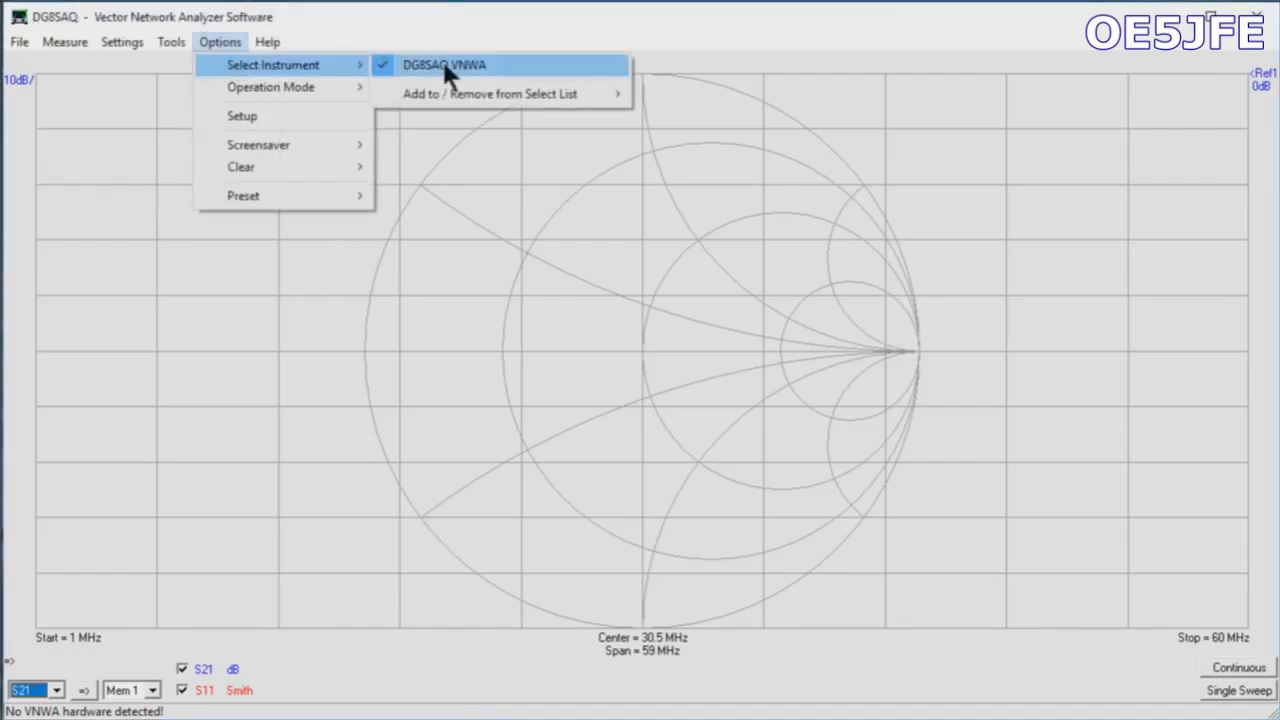
mouse_move(480, 92)
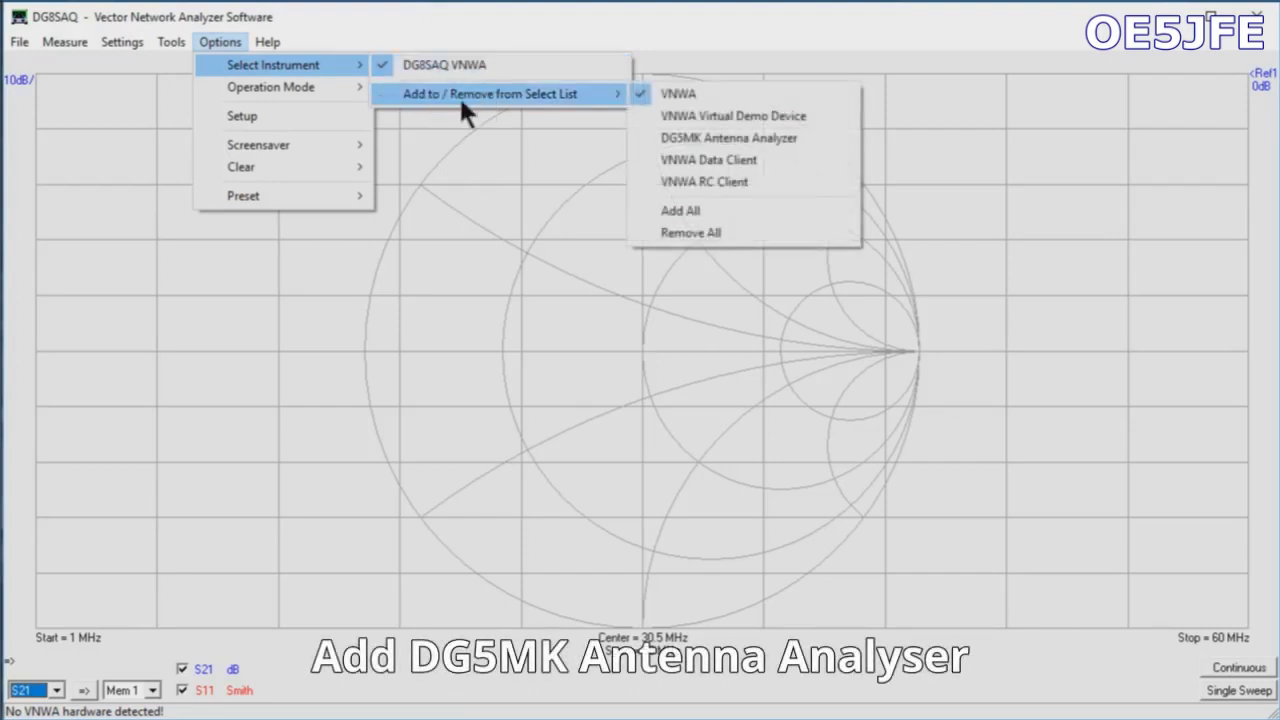
left_click(768, 139)
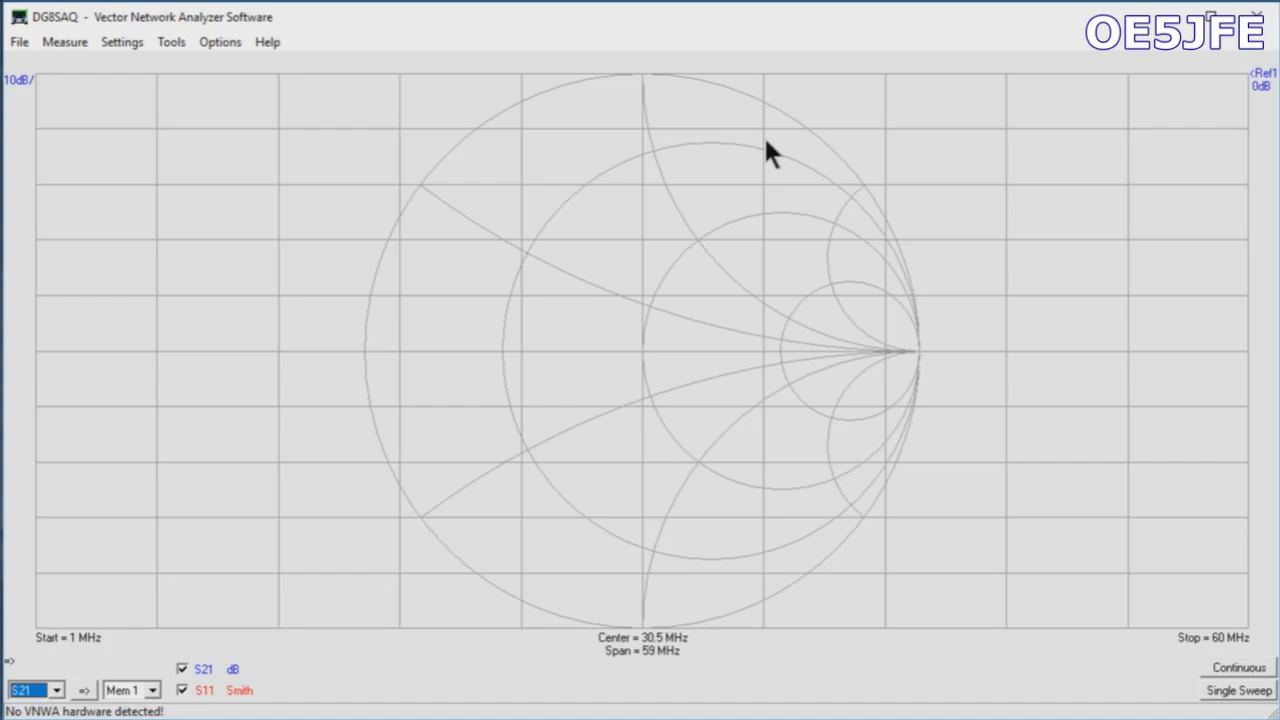
left_click(218, 42)
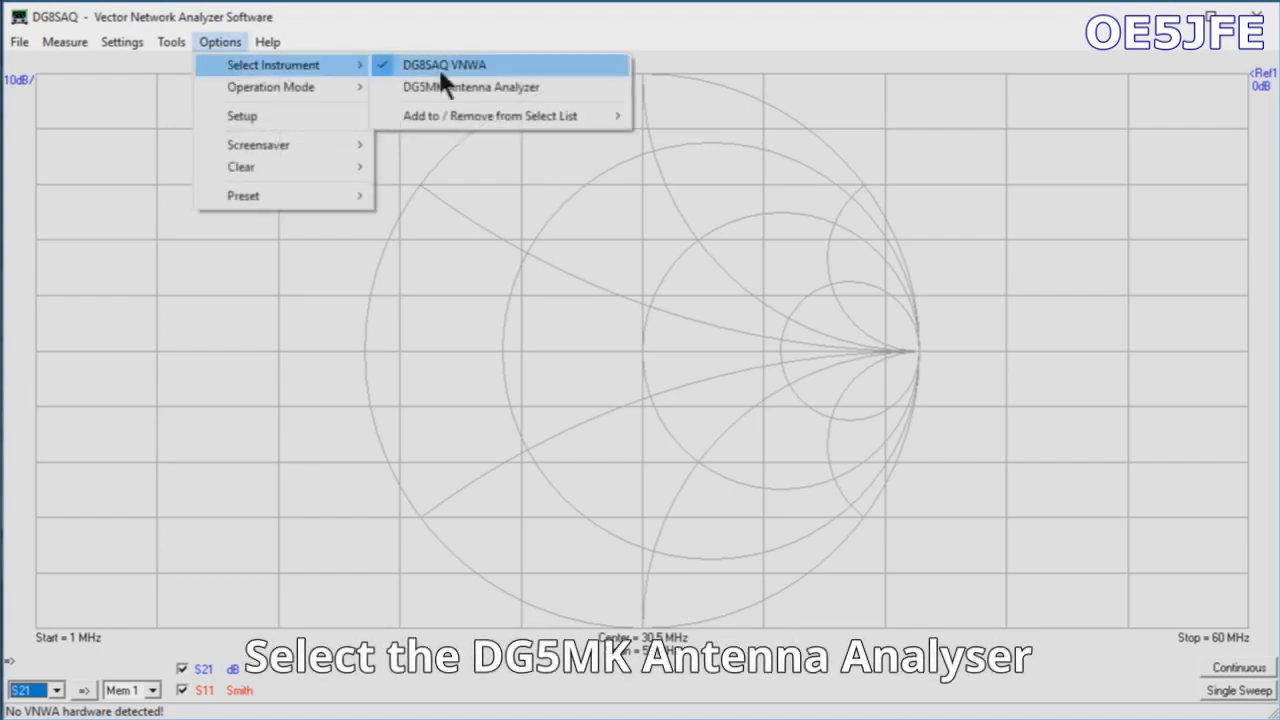
left_click(472, 87)
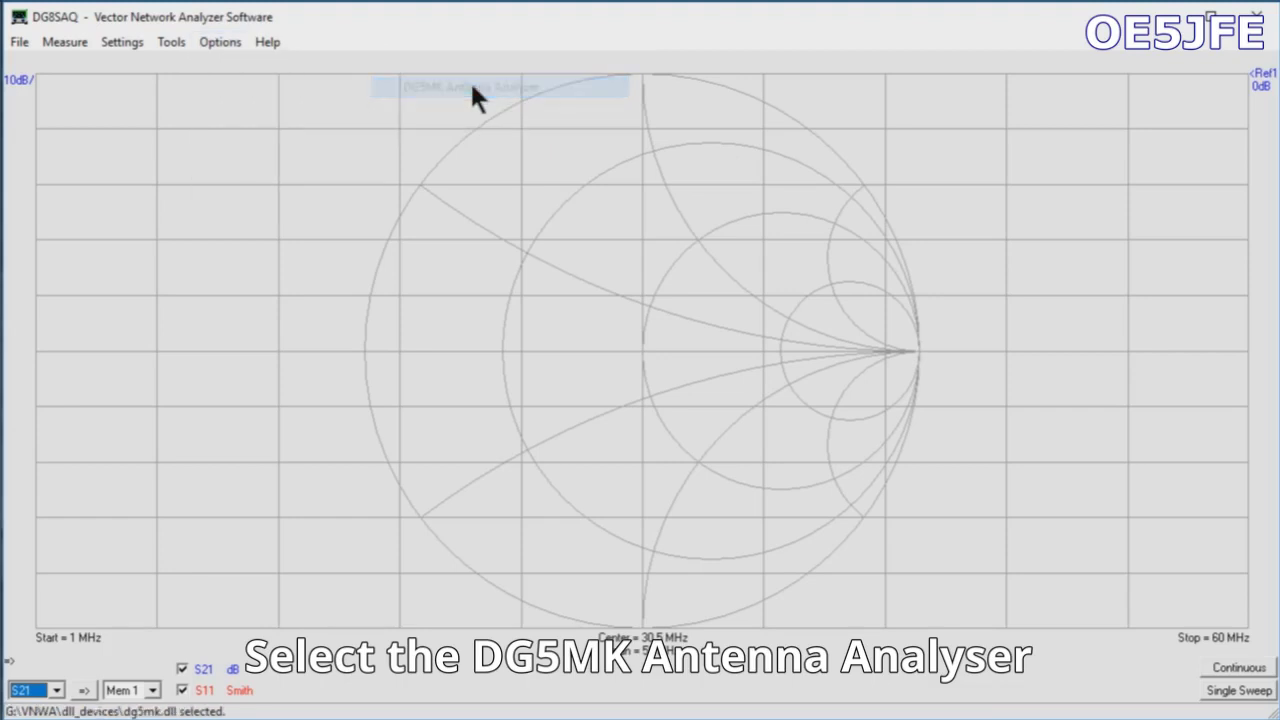
- Set the DG5MK analyzer's port to COM4 in the Instrument related Setup dialog
left_click(220, 44)
mouse_move(245, 64)
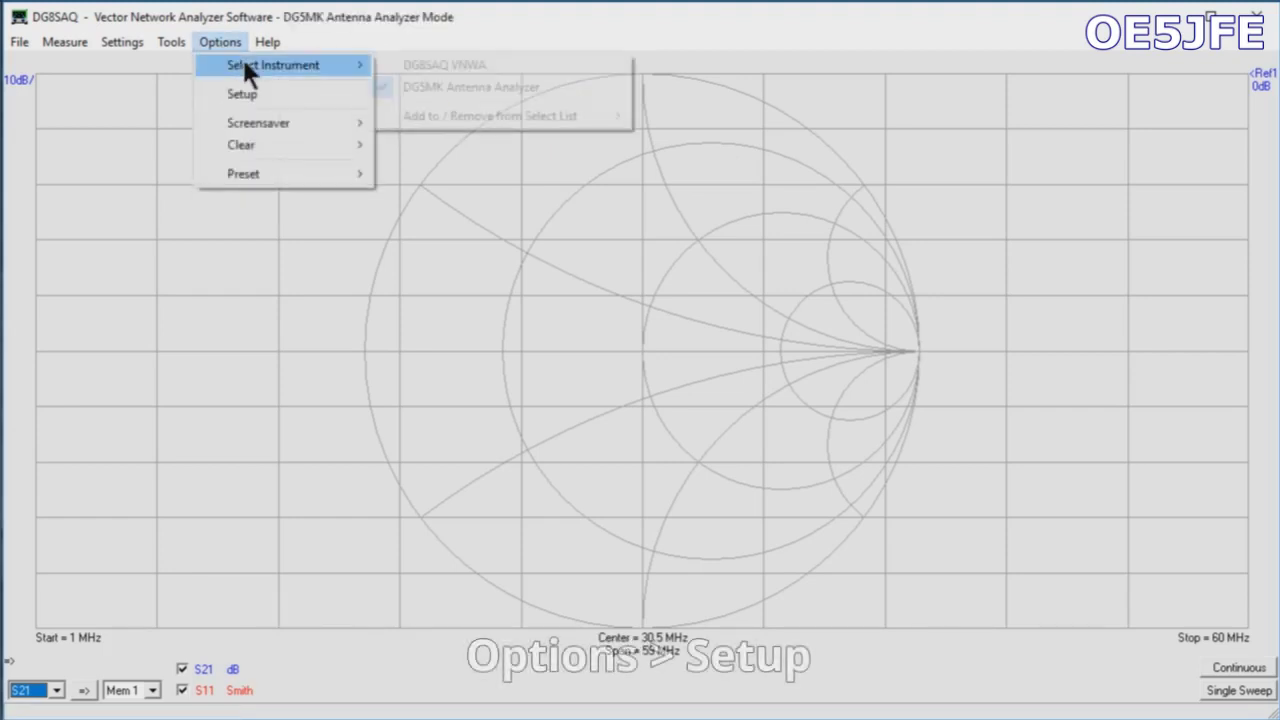
left_click(251, 92)
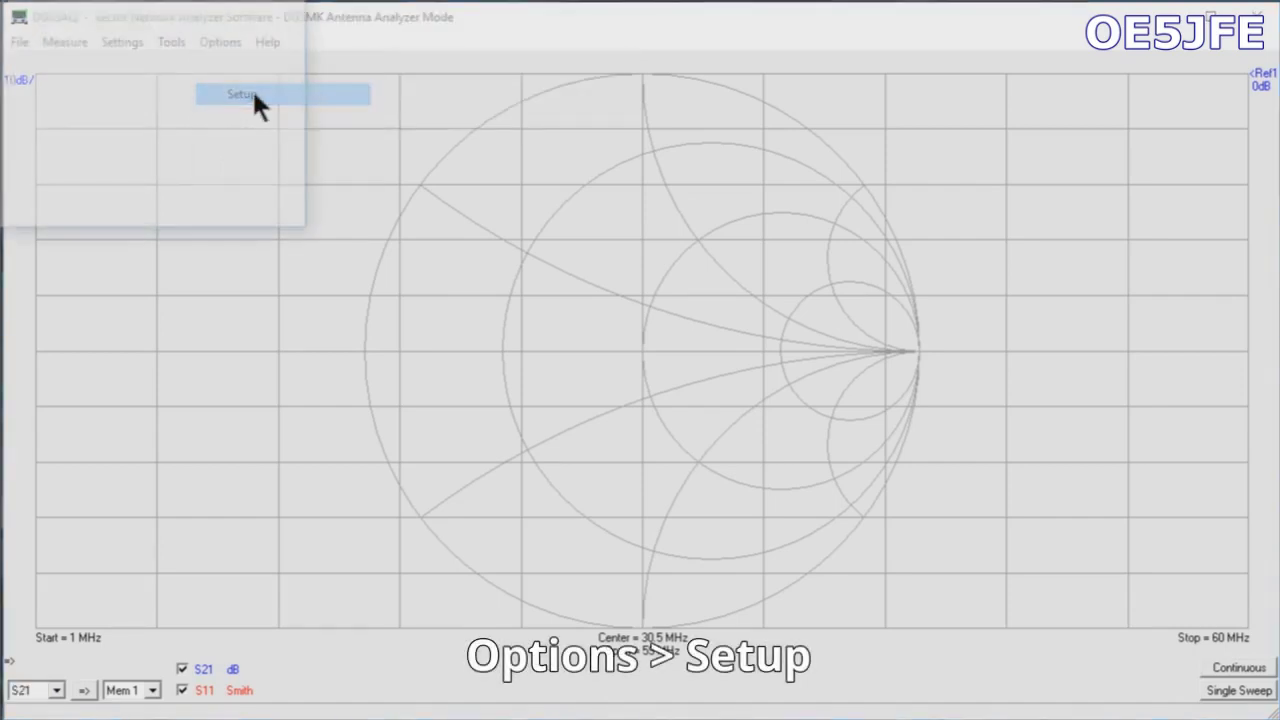
mouse_move(430, 12)
left_mouse_down()
mouse_move(610, 89)
mouse_move(741, 122)
left_mouse_up()
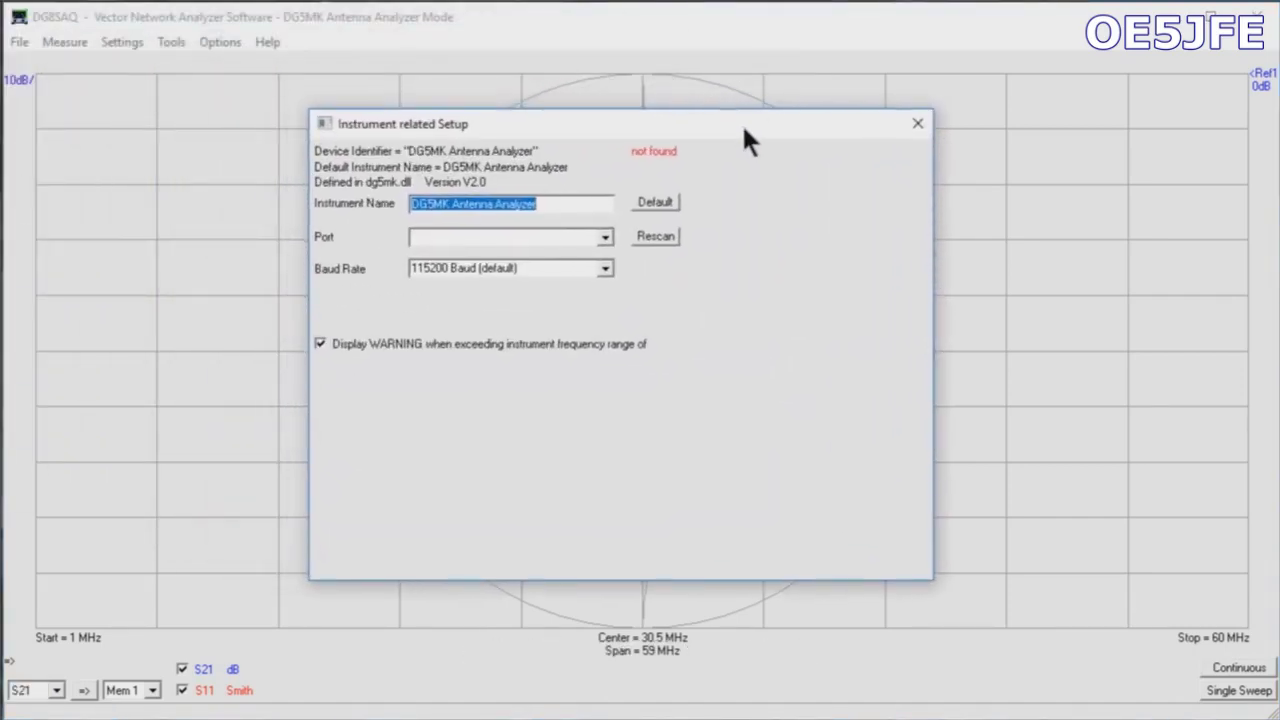
left_click(603, 237)
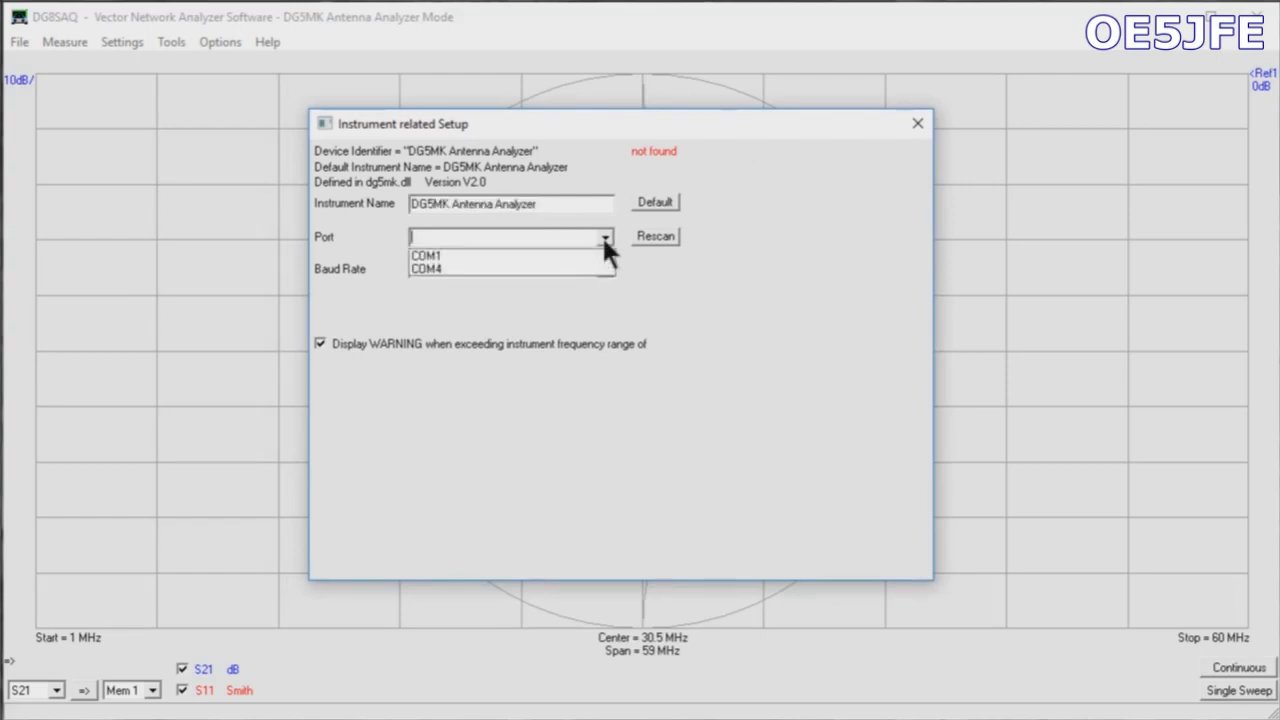
left_click(448, 269)
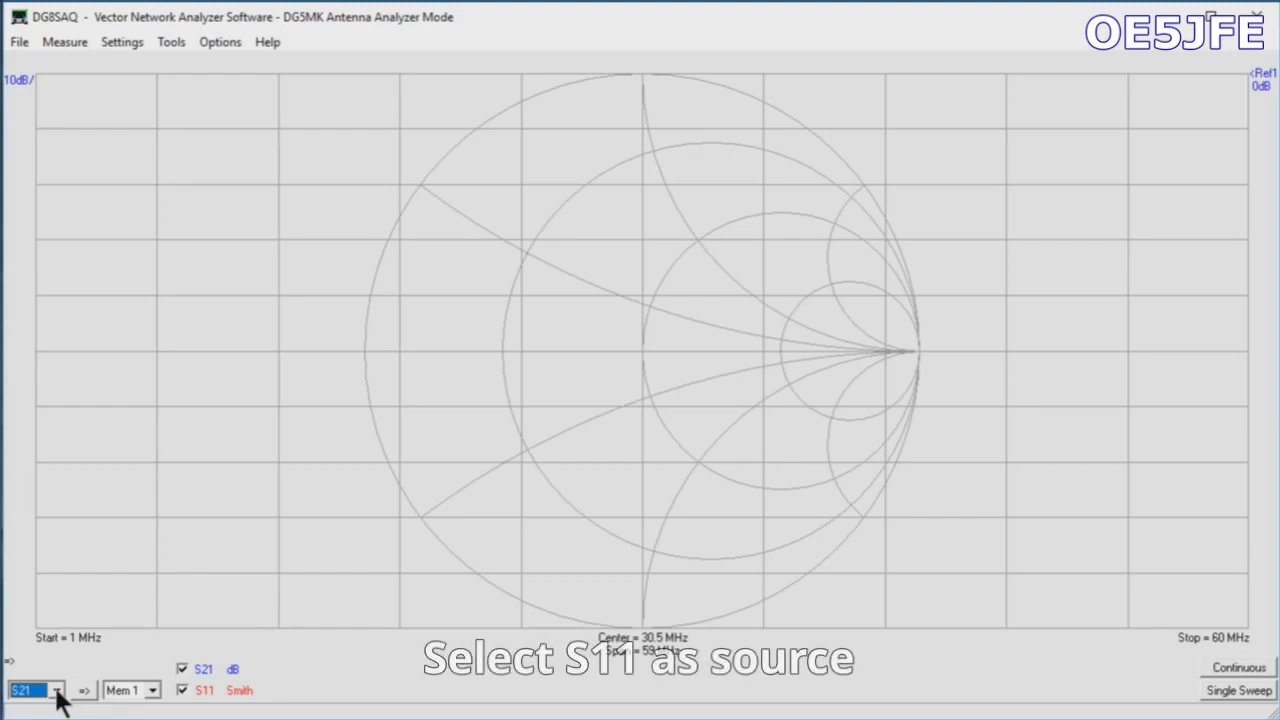
- Make S11 the measurement source and switch the dB trace to S11
left_click(57, 690)
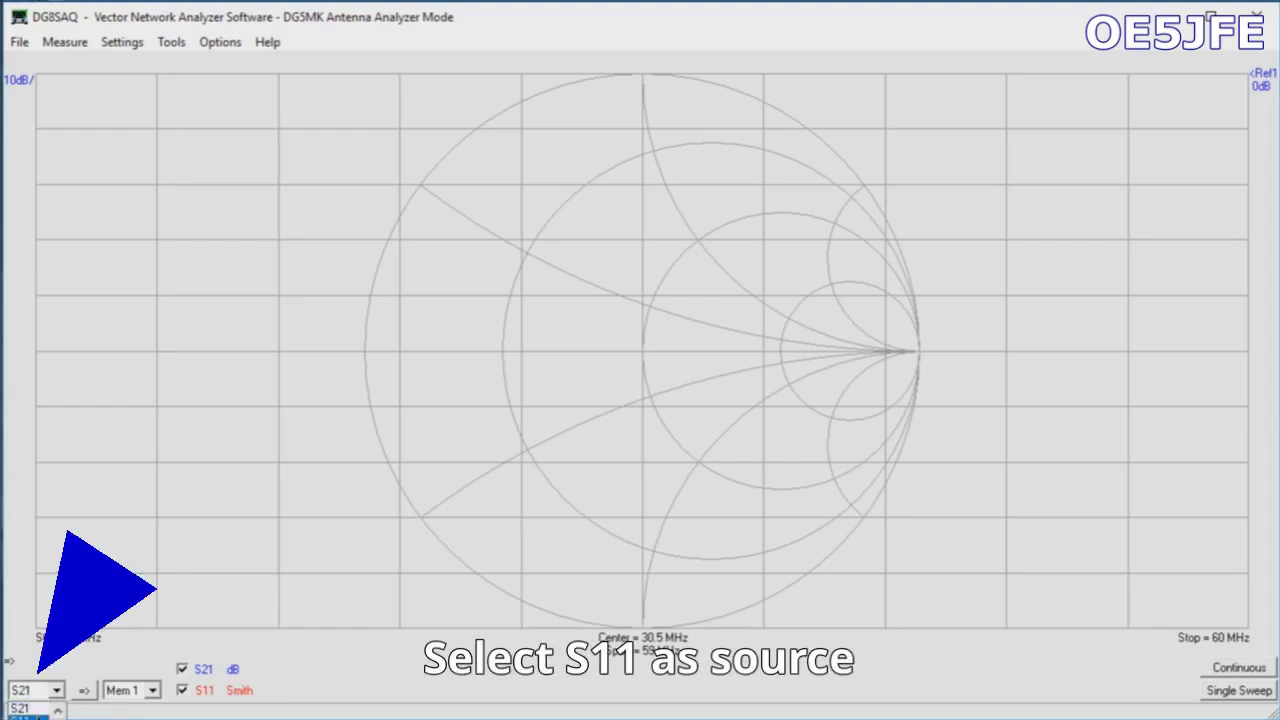
left_click(30, 716)
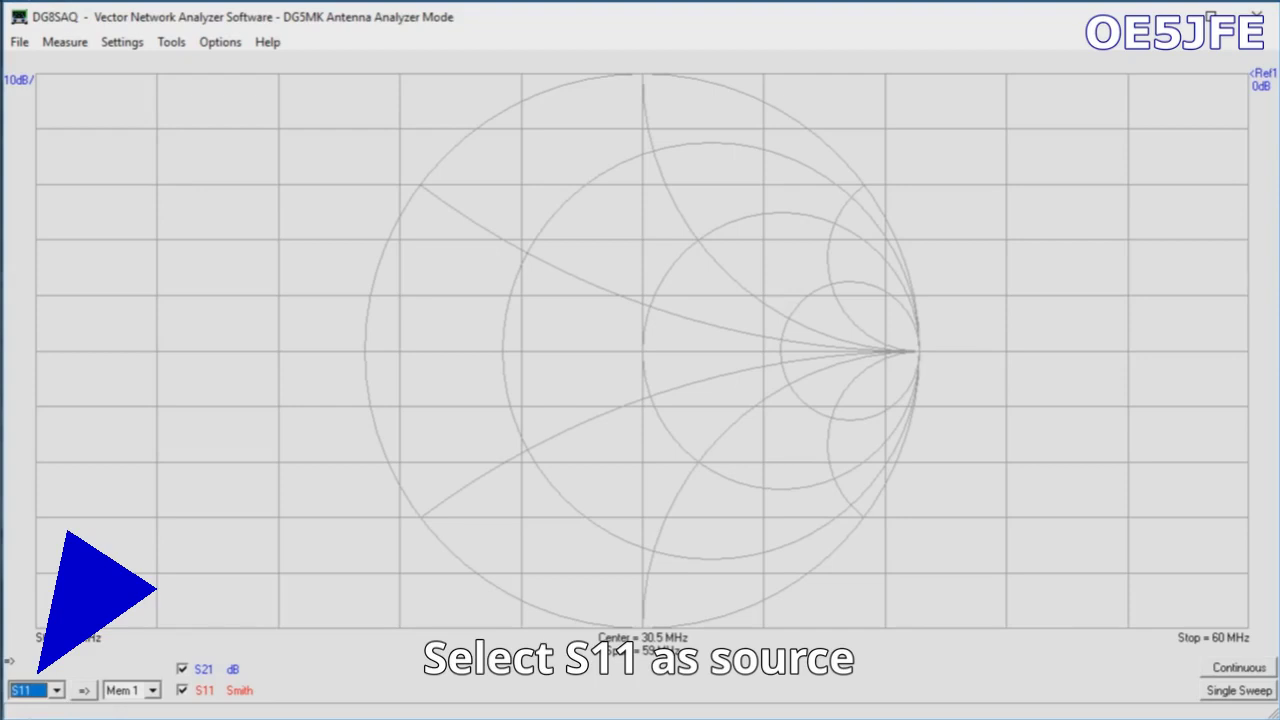
right_click(210, 679)
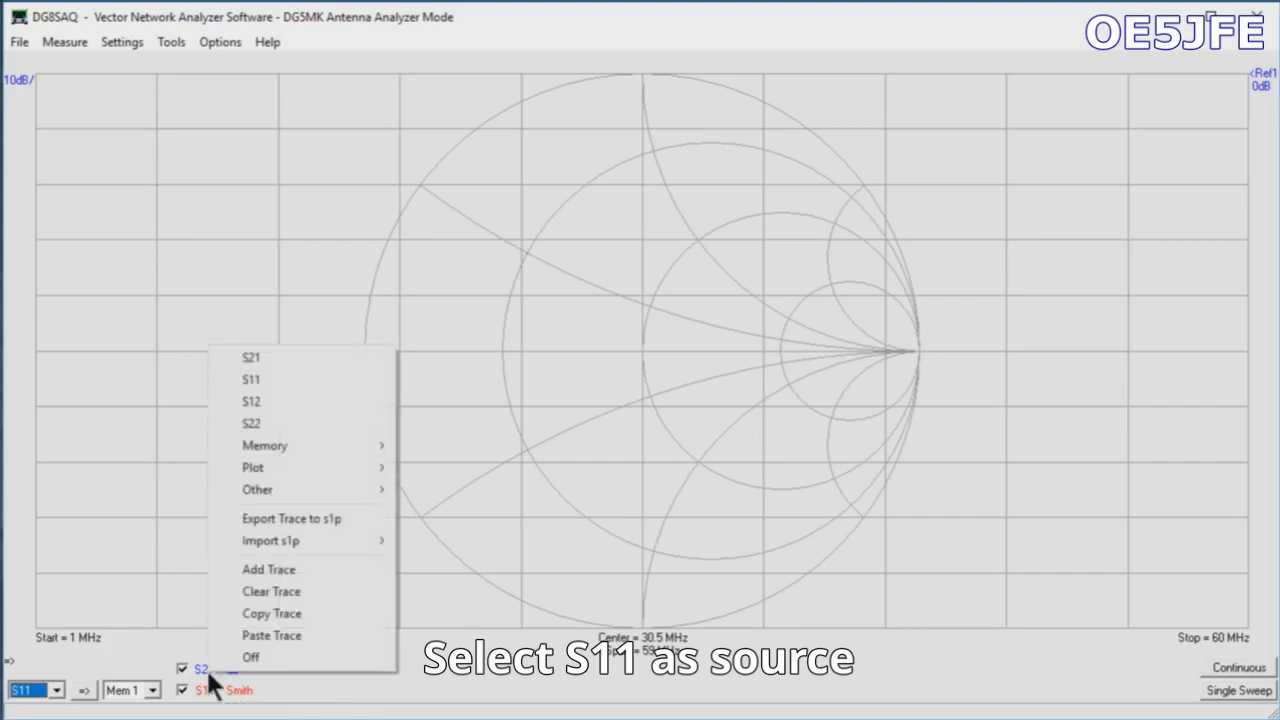
left_click(263, 380)
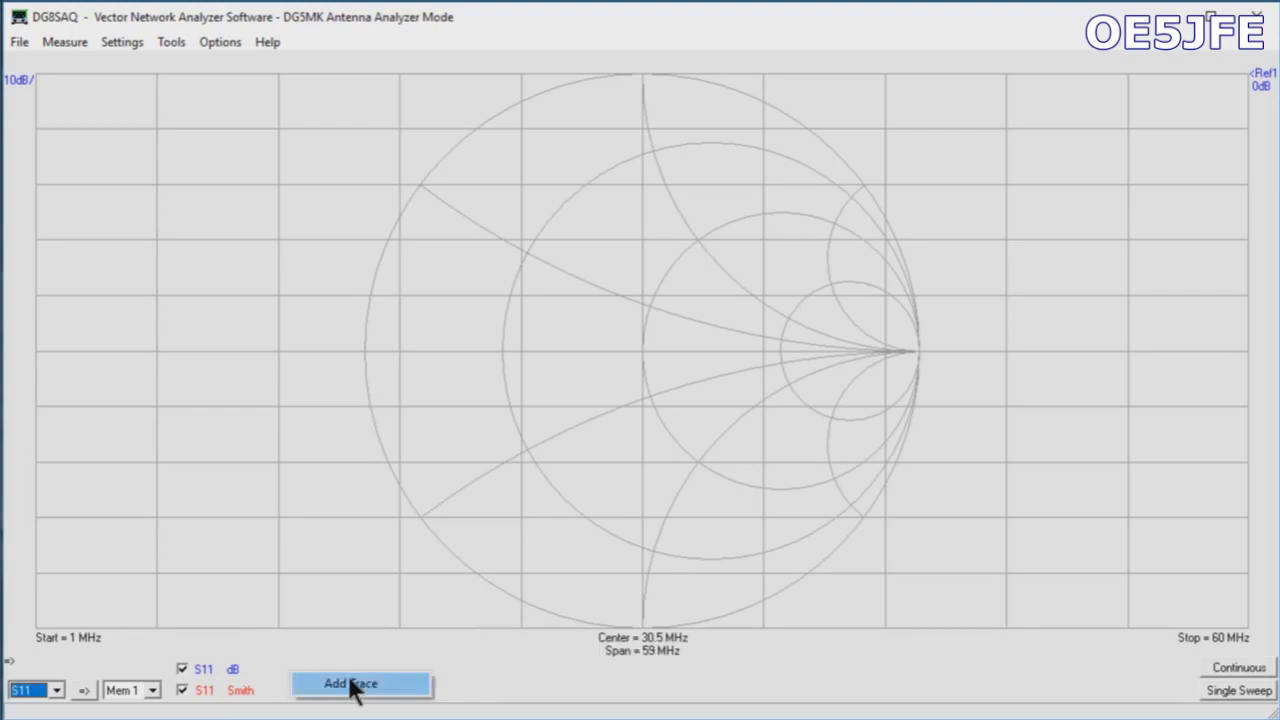
- Add a third trace showing S11 VSWR and open its Display Settings
left_click(348, 684)
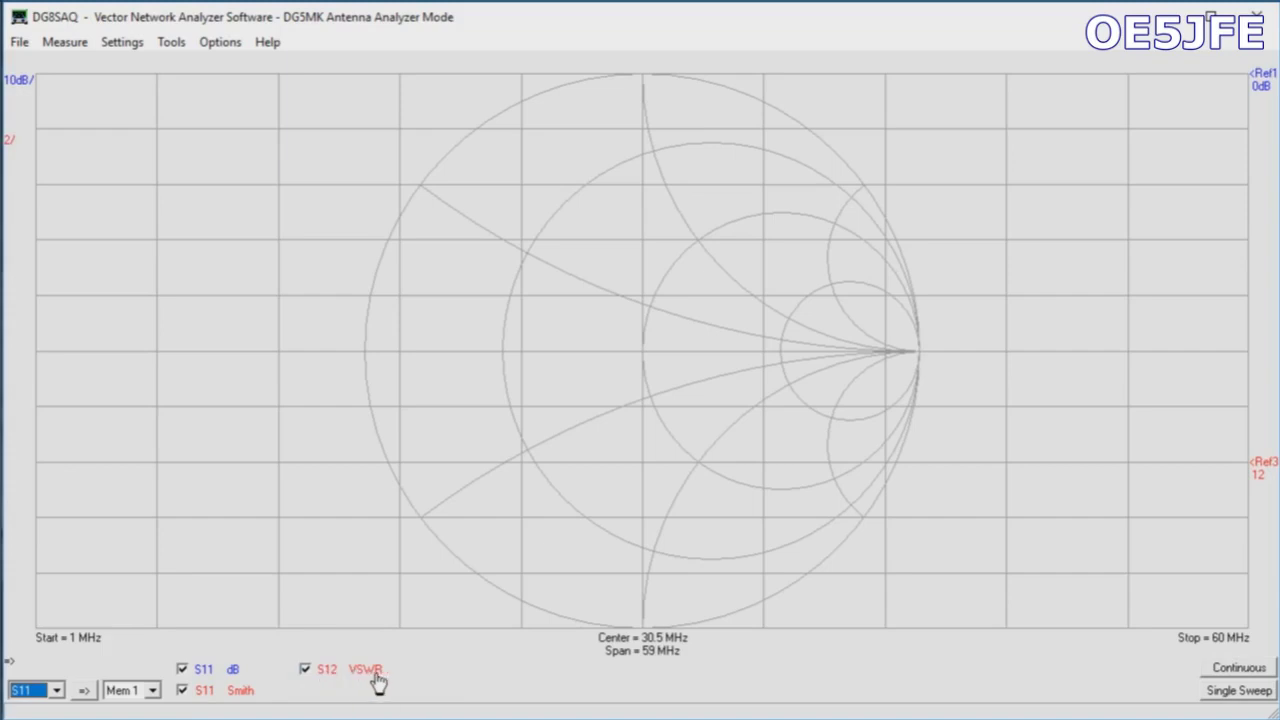
right_click(329, 670)
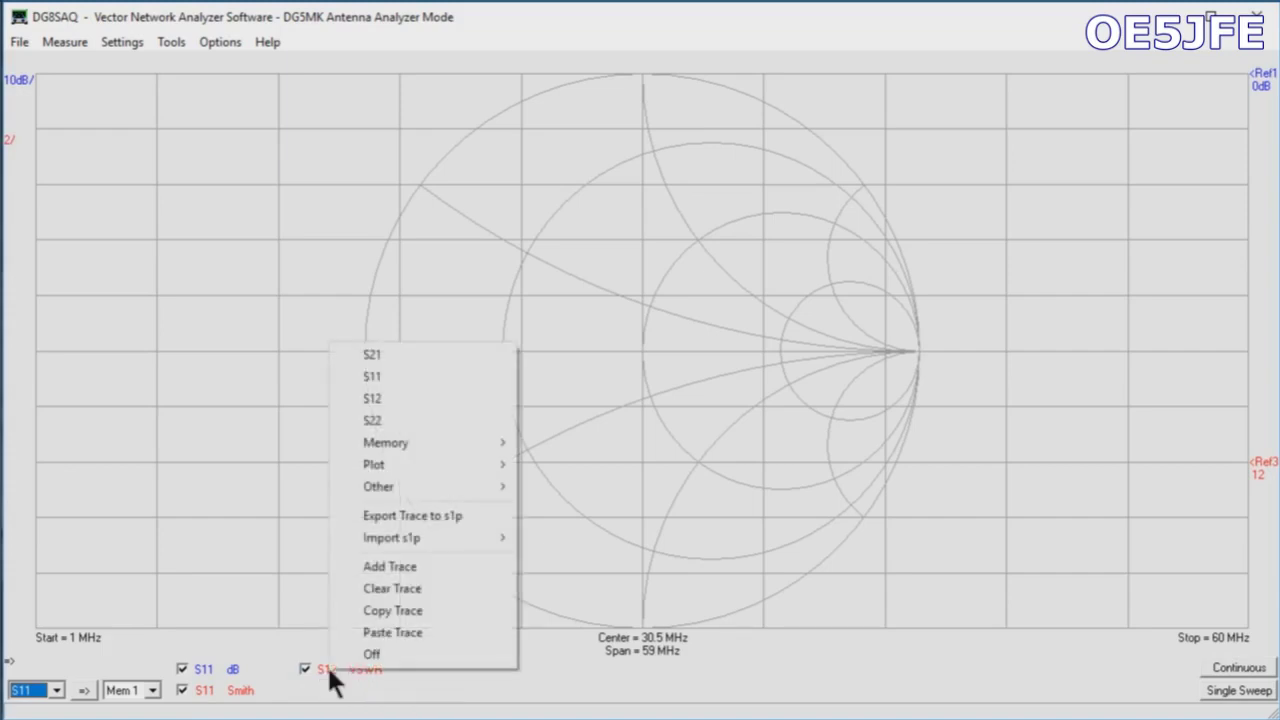
left_click(376, 379)
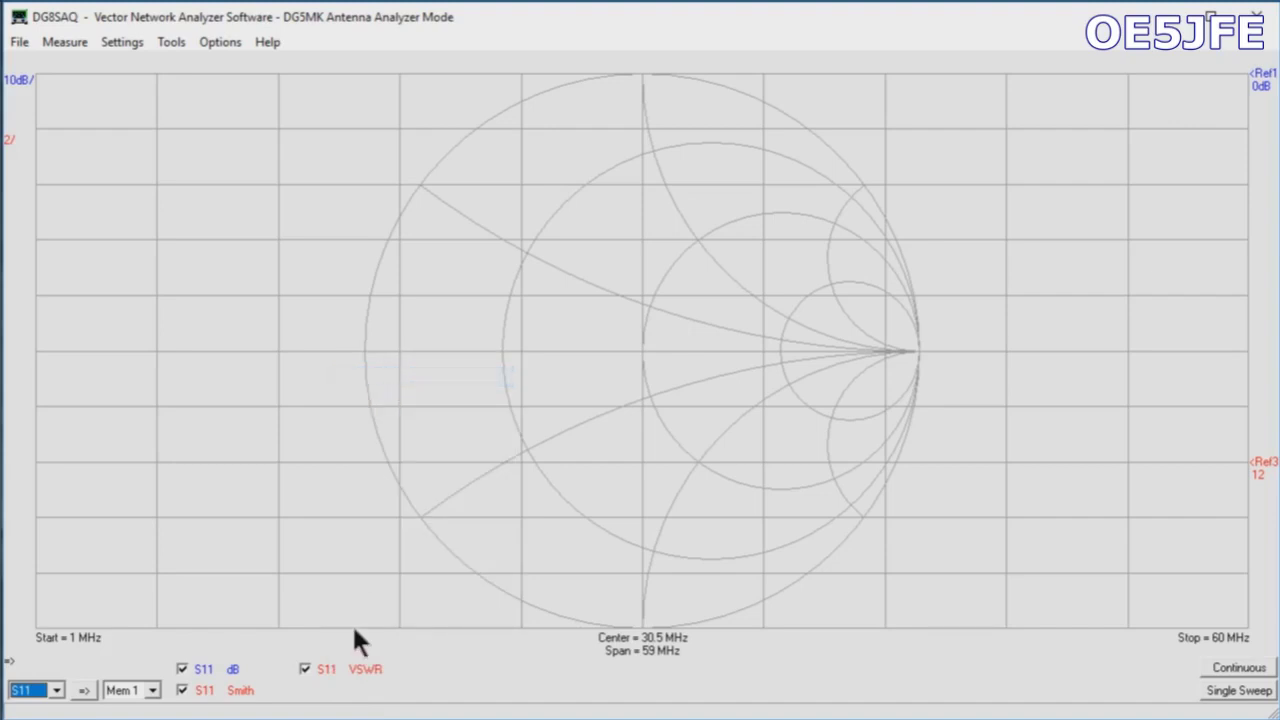
double_click(324, 679)
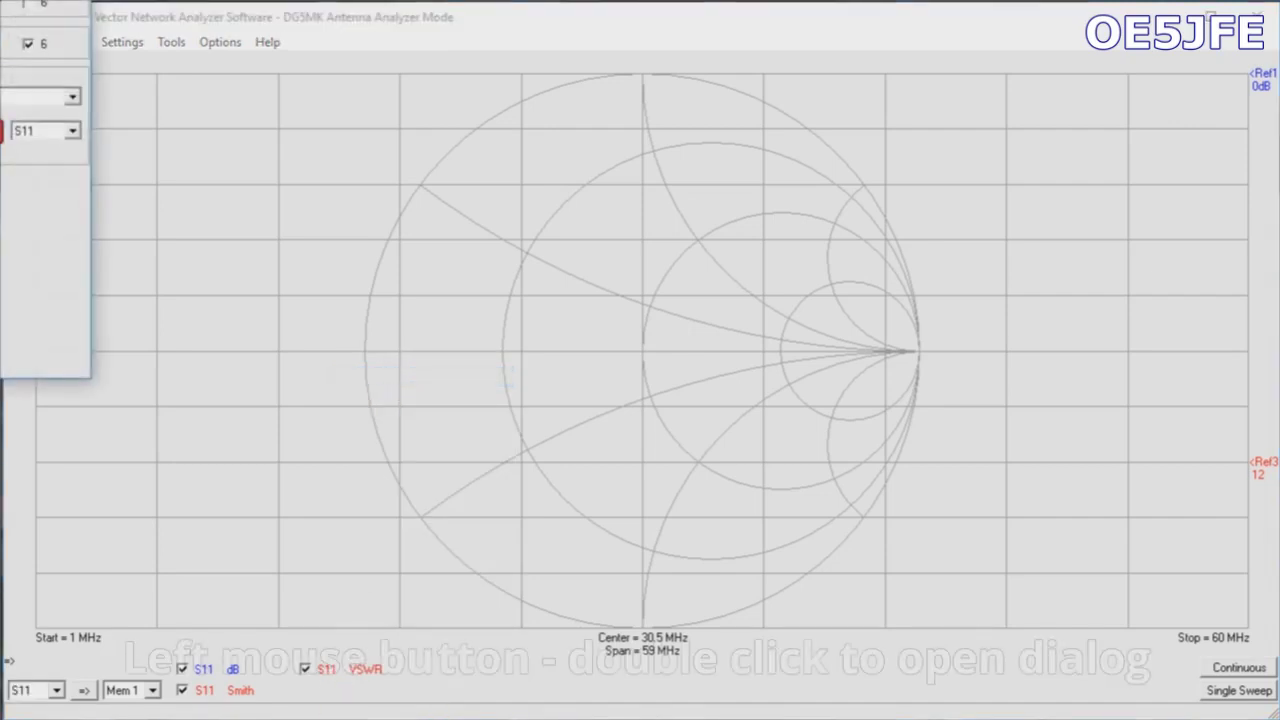
left_click_drag(0, 0, 643, 67)
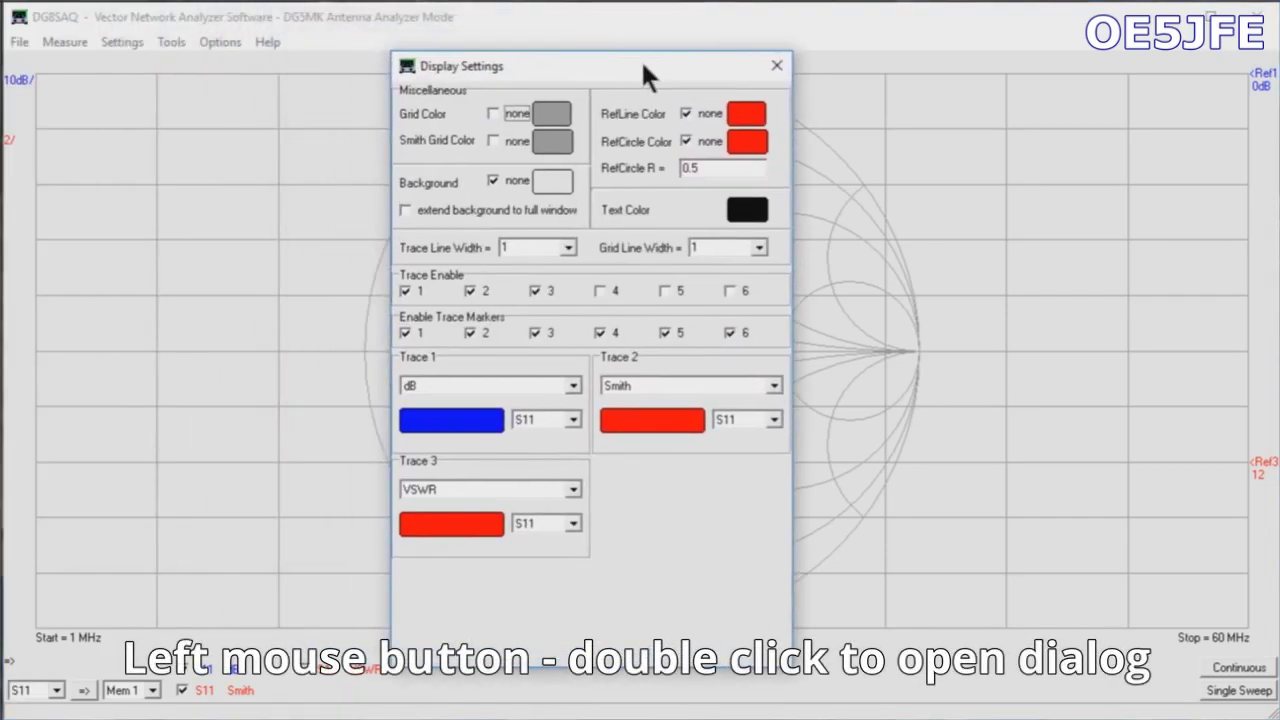
- Colour Trace 3 (S11 VSWR) green and choose a new trace line width
double_click(494, 530)
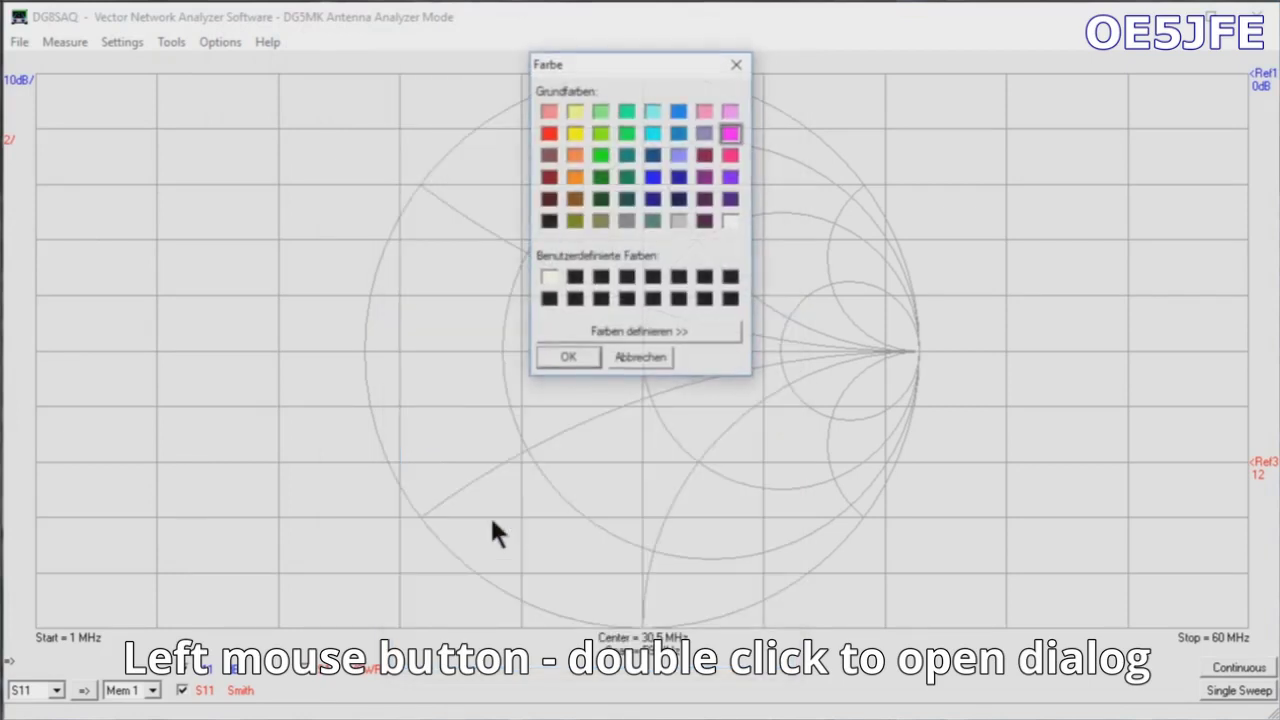
left_click(601, 155)
left_click(568, 357)
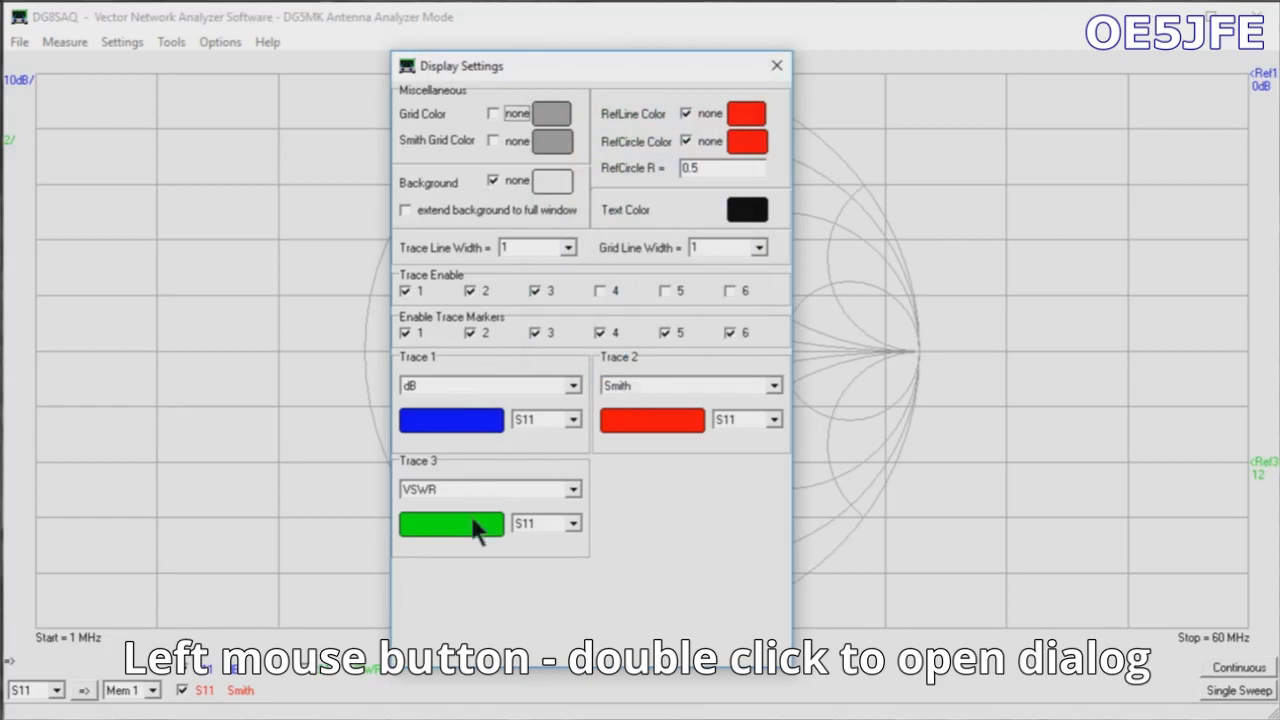
left_click(570, 247)
left_click(535, 297)
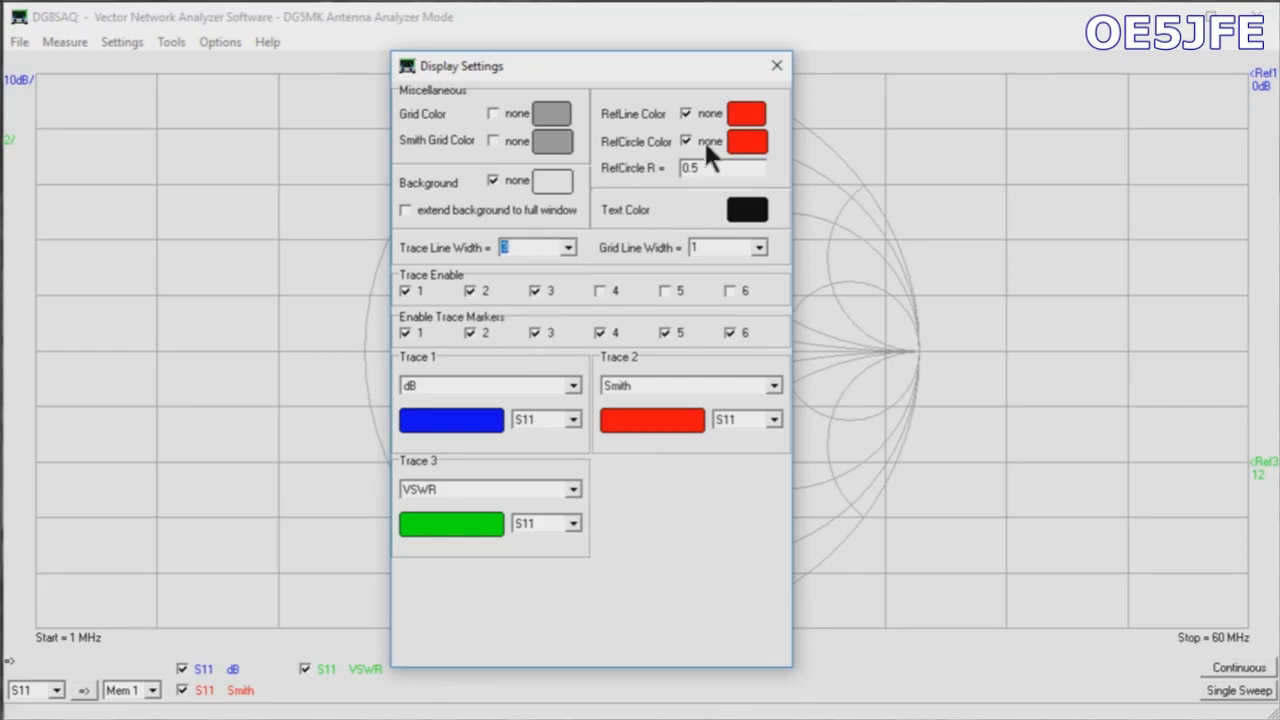
left_click(776, 68)
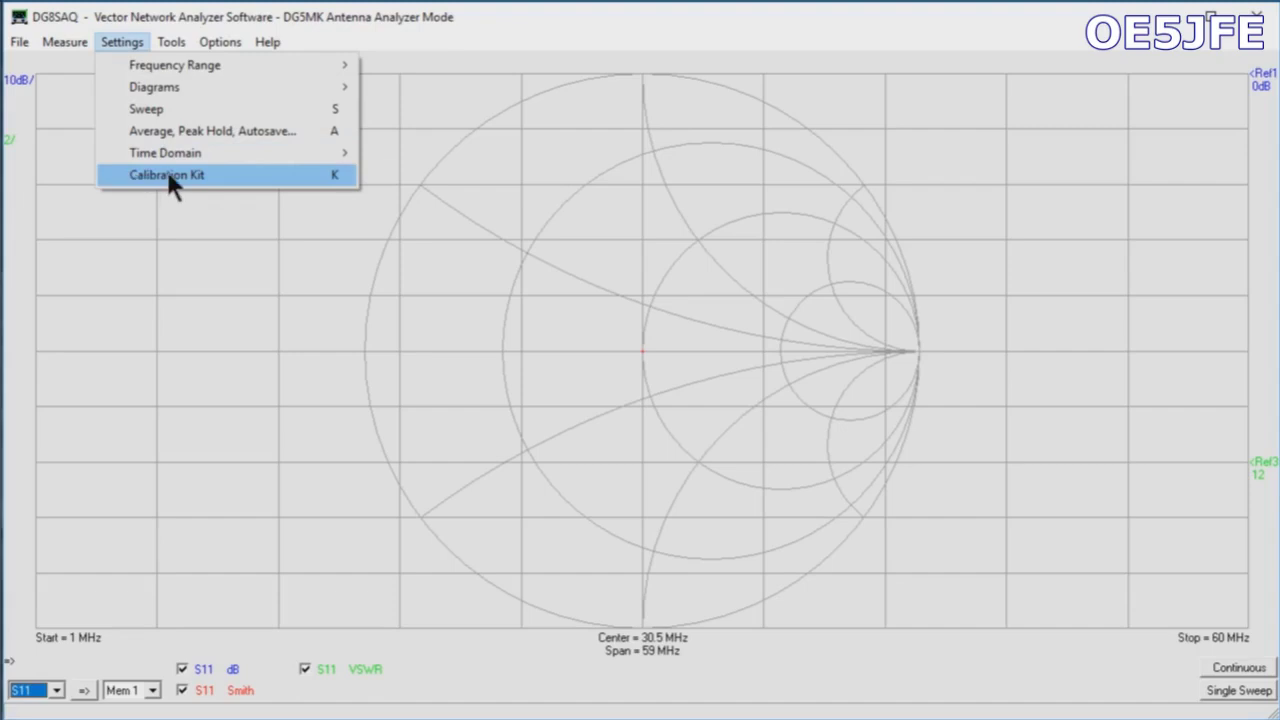
- Open Calibration Kit settings, keep simple-model custom standards, and view Simple SOLT Model Settings
left_click(167, 175)
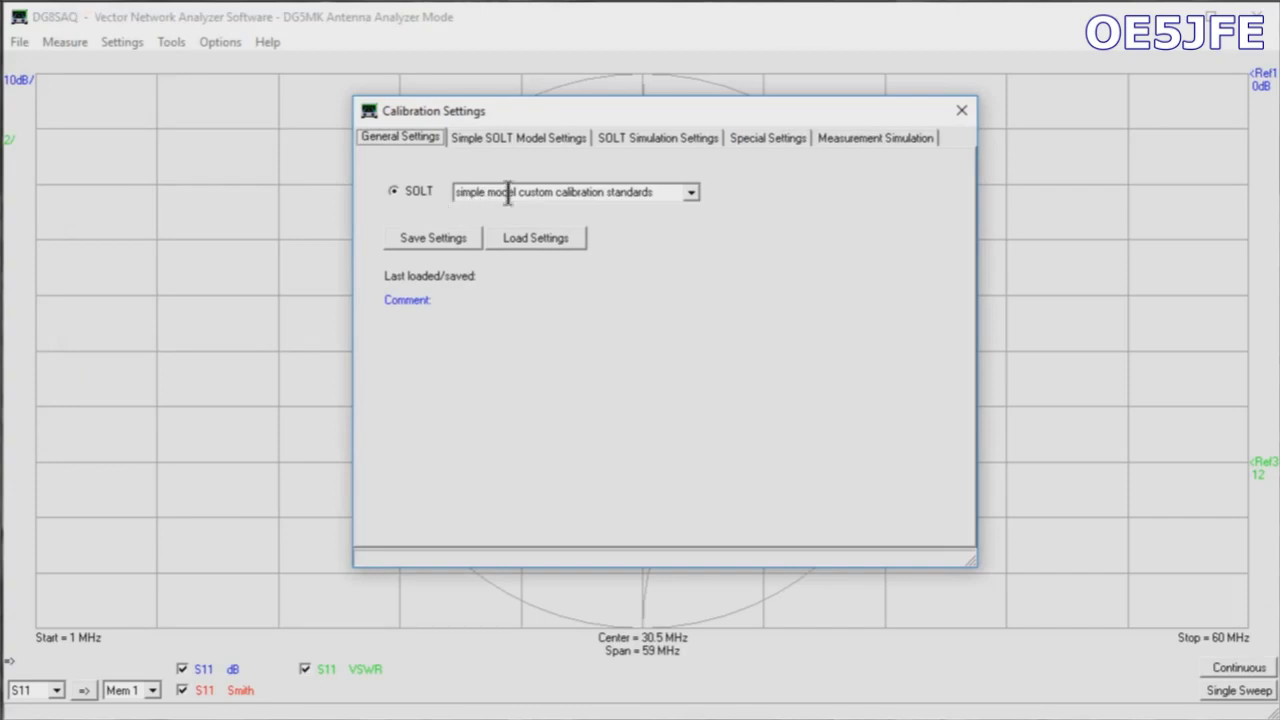
left_click(691, 192)
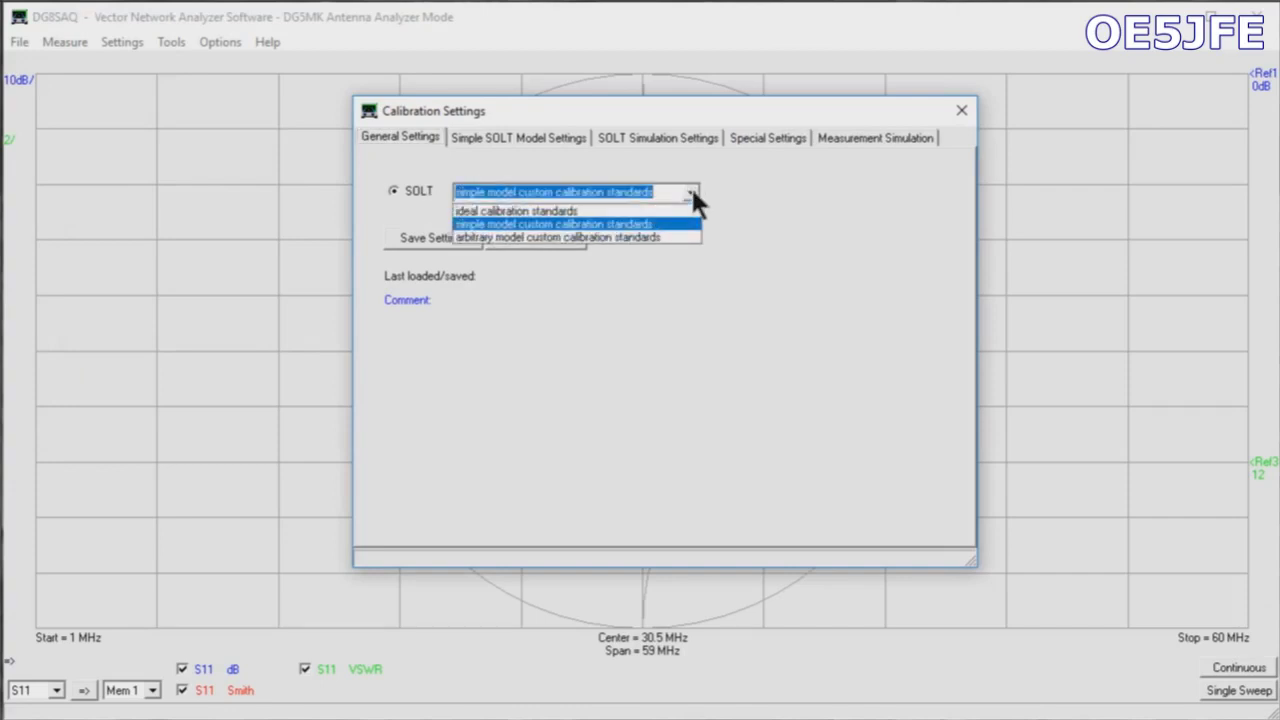
left_click(691, 190)
left_click(494, 133)
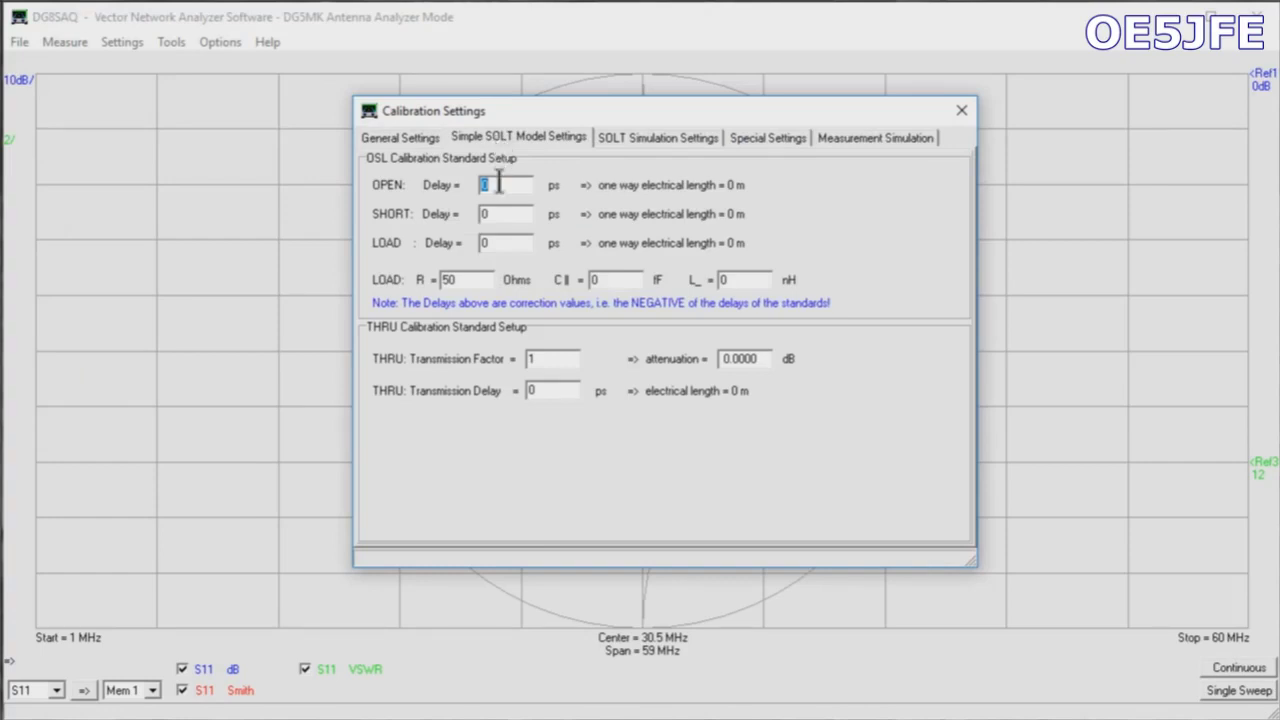
- Enter OPEN −41.66 ps, SHORT −113.52 ps, LOAD −265.24 ps, 49.74 Ohm and 3.29 nH
type("-41.66")
key("Tab")
type("-113.52")
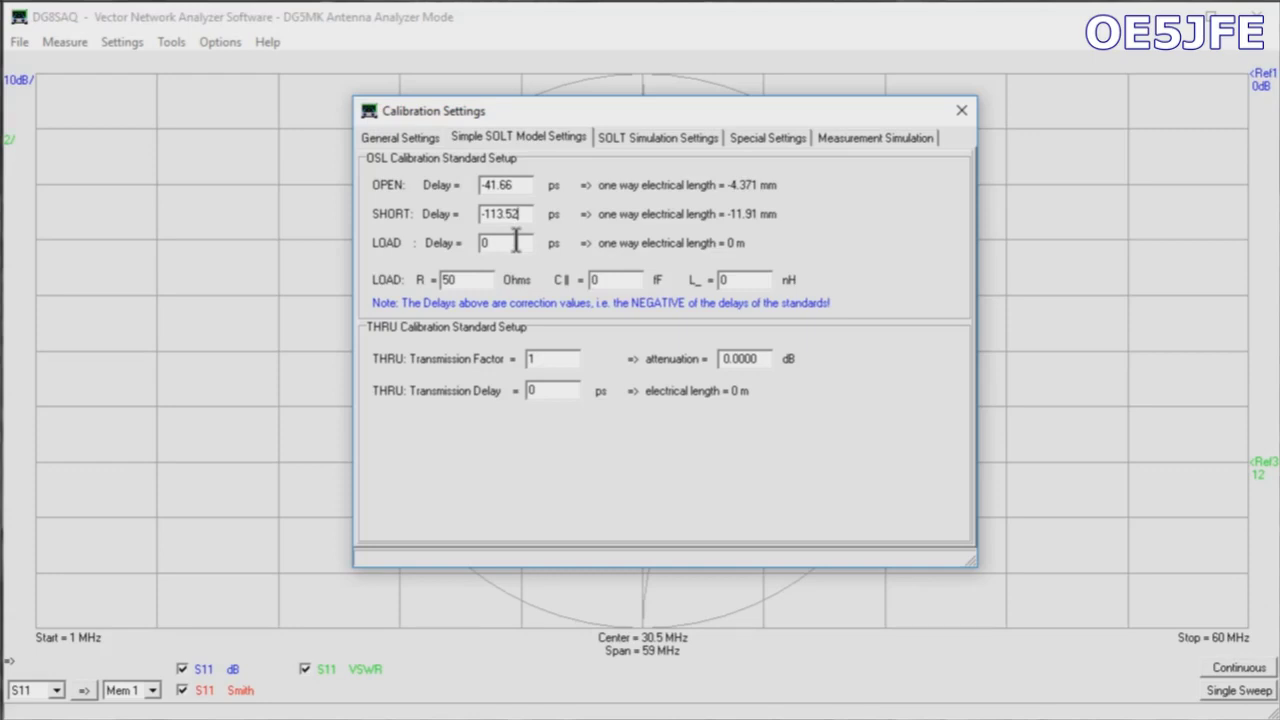
double_click(483, 244)
type("-265.24")
double_click(445, 280)
type("49.74")
double_click(594, 280)
double_click(733, 280)
type("3.2")
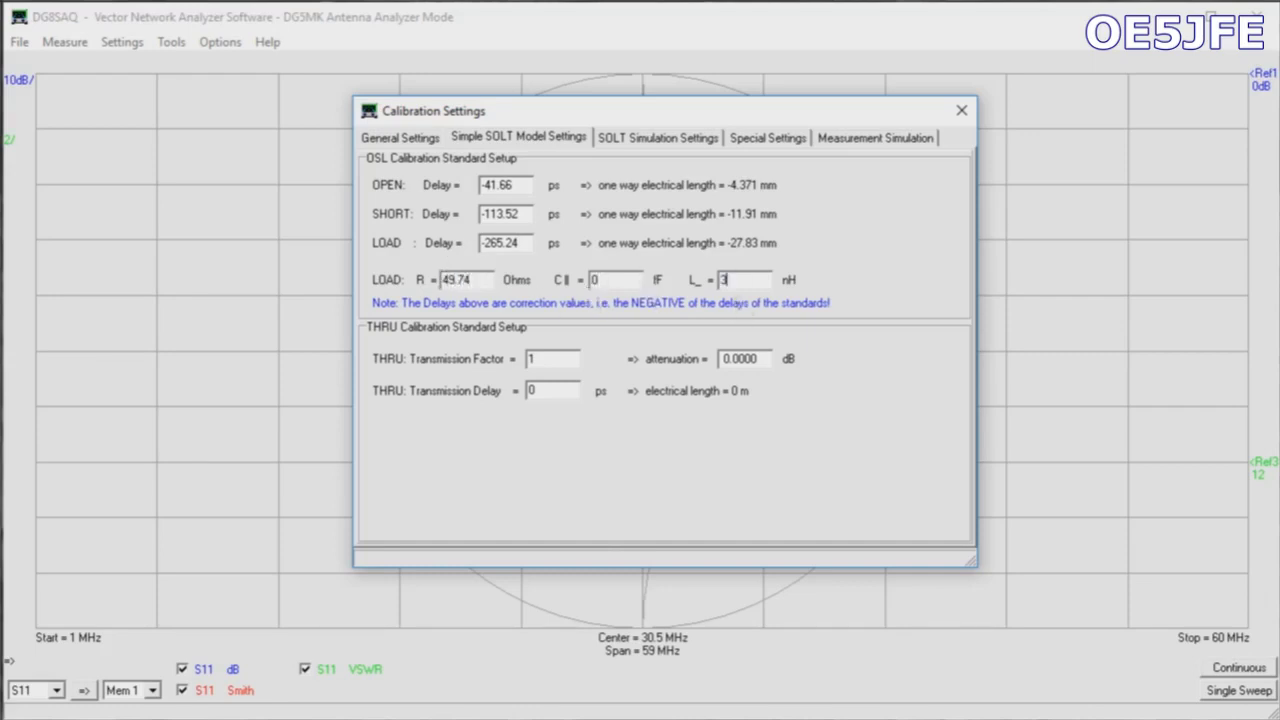
type("9")
- Review the SOLT simulation, special calibration and measurement simulation settings tabs
left_click(657, 140)
left_click(767, 138)
left_click(860, 138)
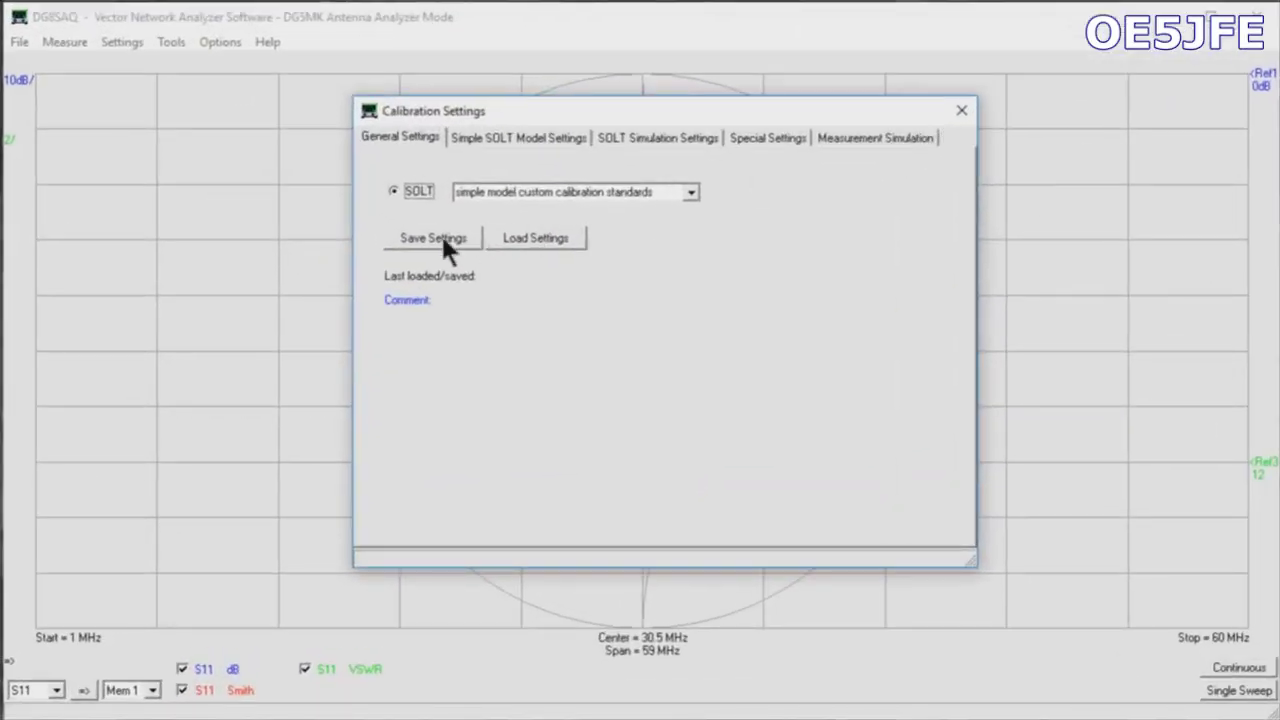
- Save the kit as B015_2.ckf with a 'CAL Kit B015_2' comment including the operator's callsign
left_click(443, 240)
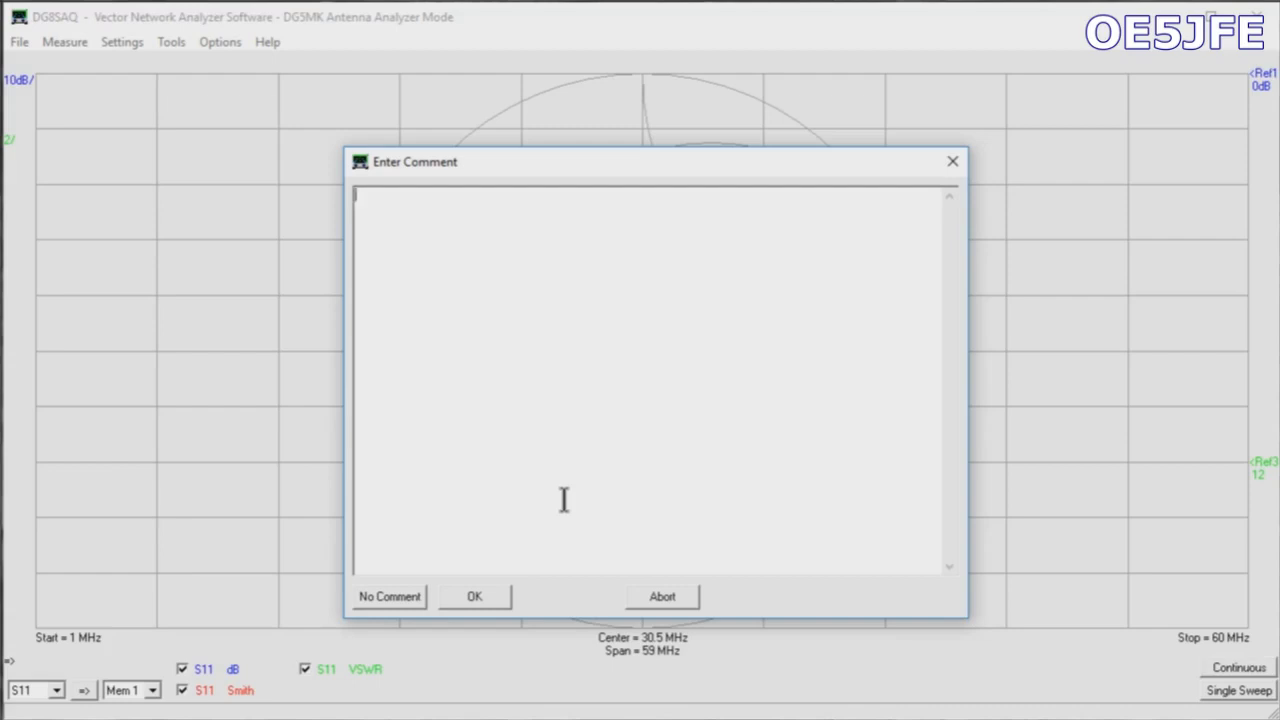
type("CAL Ki")
type("t NF")
type(" B015")
type("_2")
type(" OE%JFE")
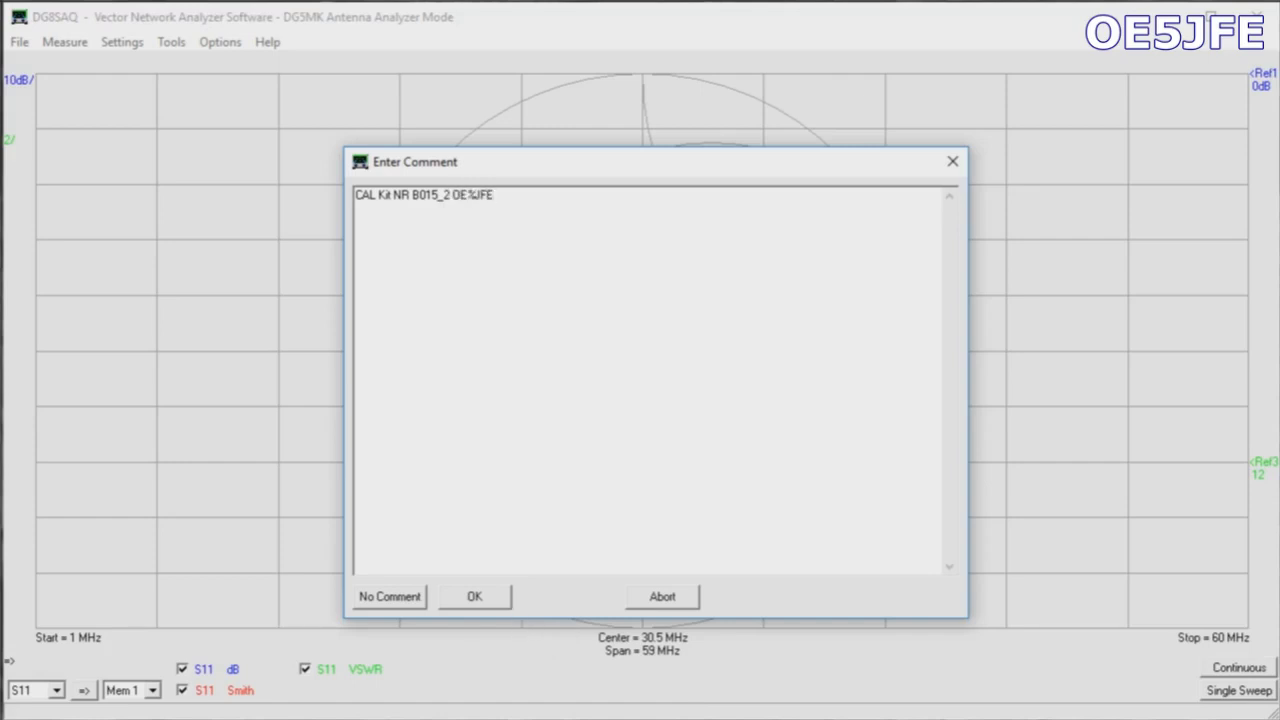
key("Left")
key("Left")
key("Left")
key("BackSpace")
type("5")
left_click(476, 600)
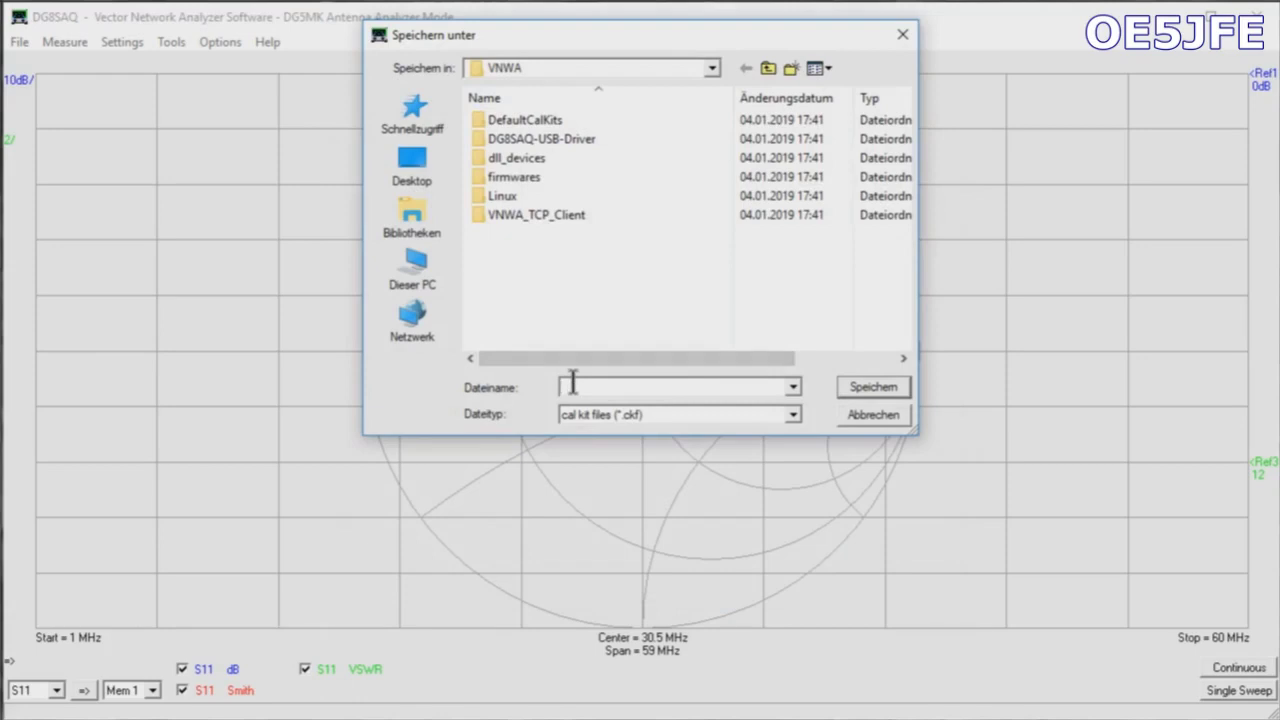
type("B015_2")
left_click(868, 387)
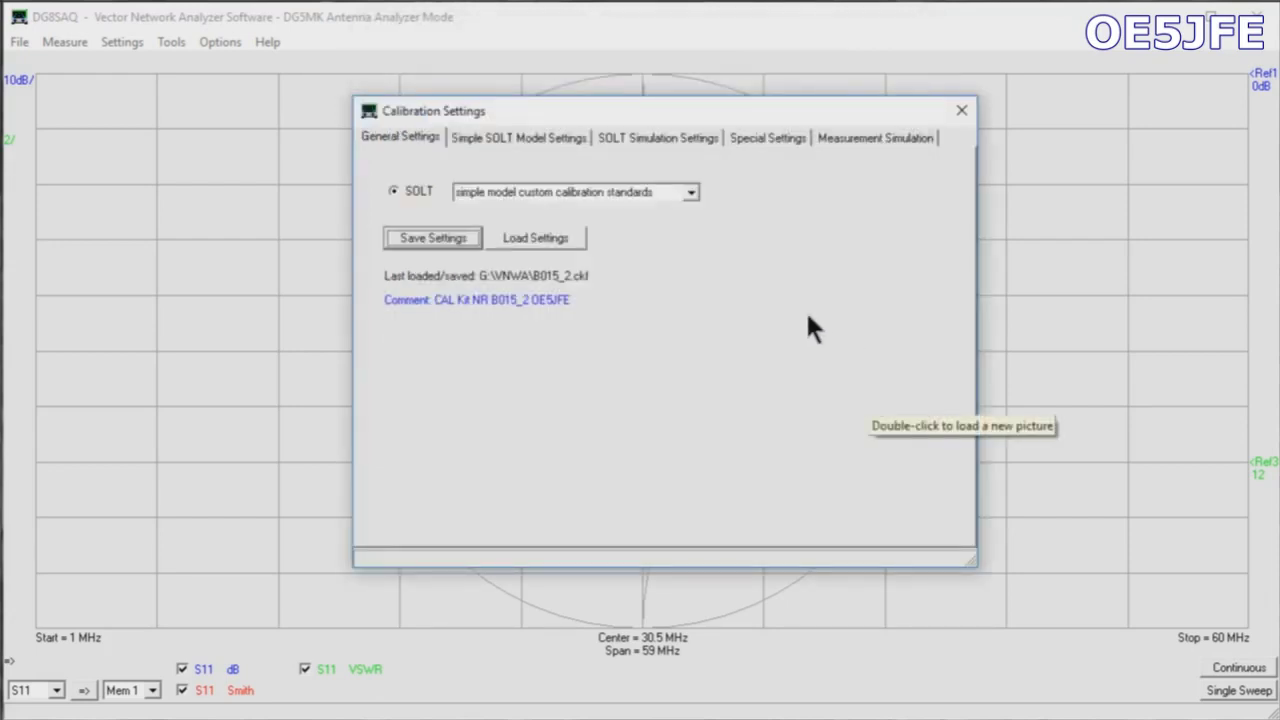
- Measure the Short, Open and Load standards in the Full Calibration window, confirming each with OK
left_click(960, 112)
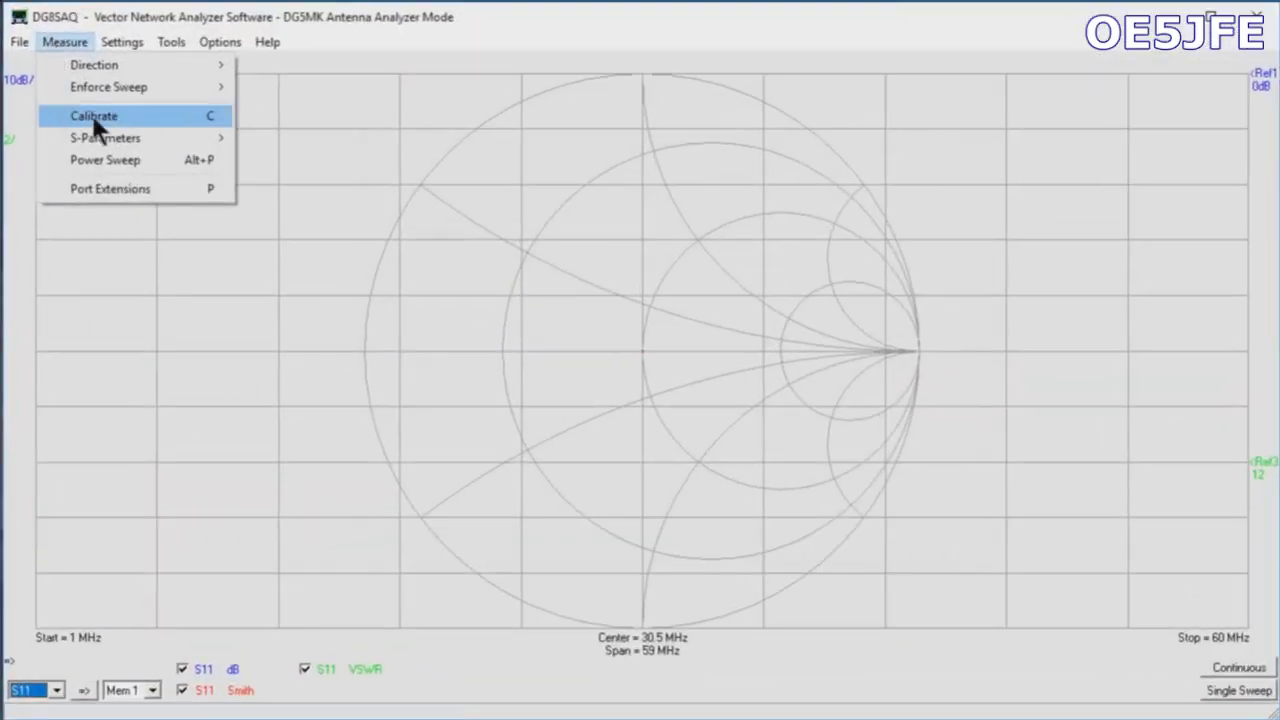
left_click(188, 118)
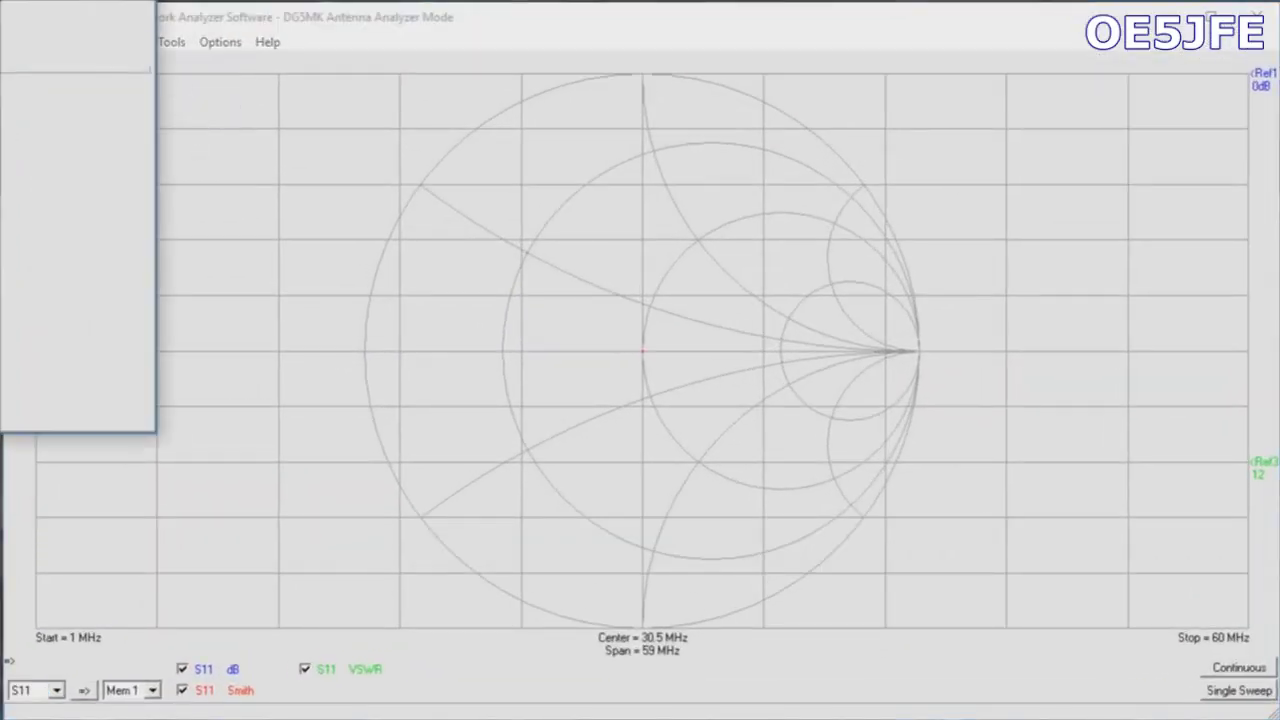
left_click_drag(700, 49, 730, 58)
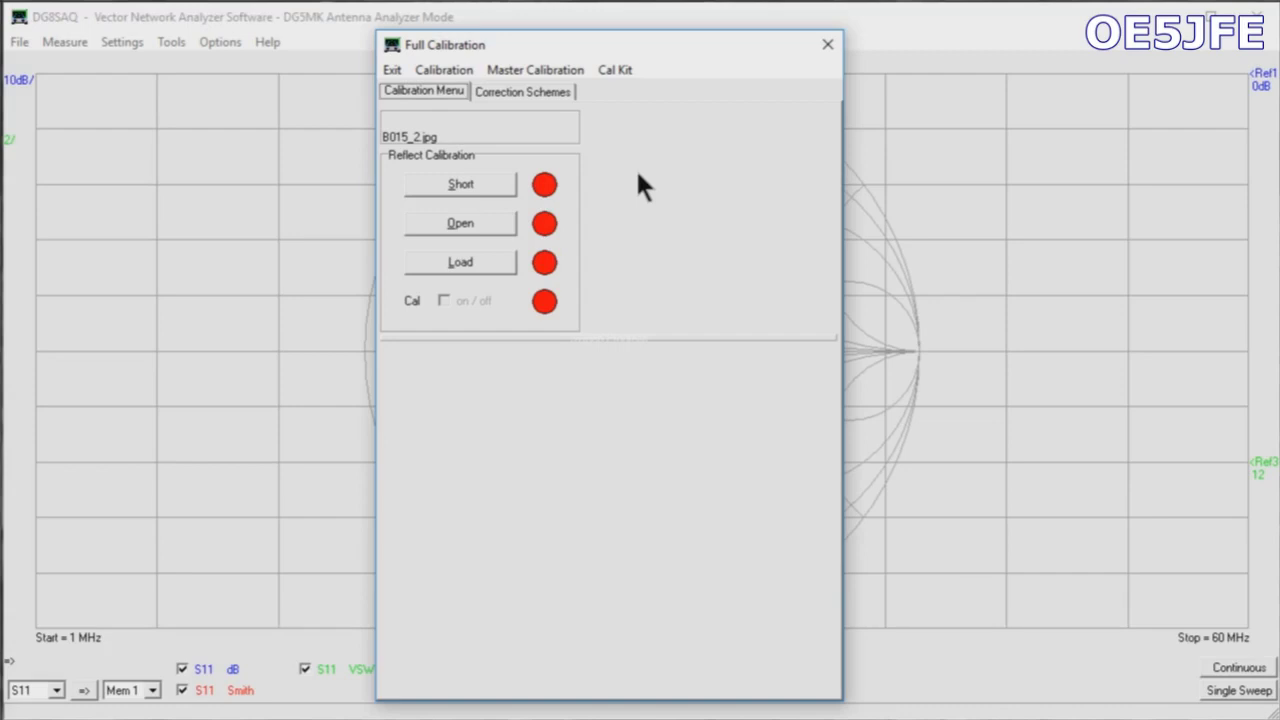
left_click(501, 184)
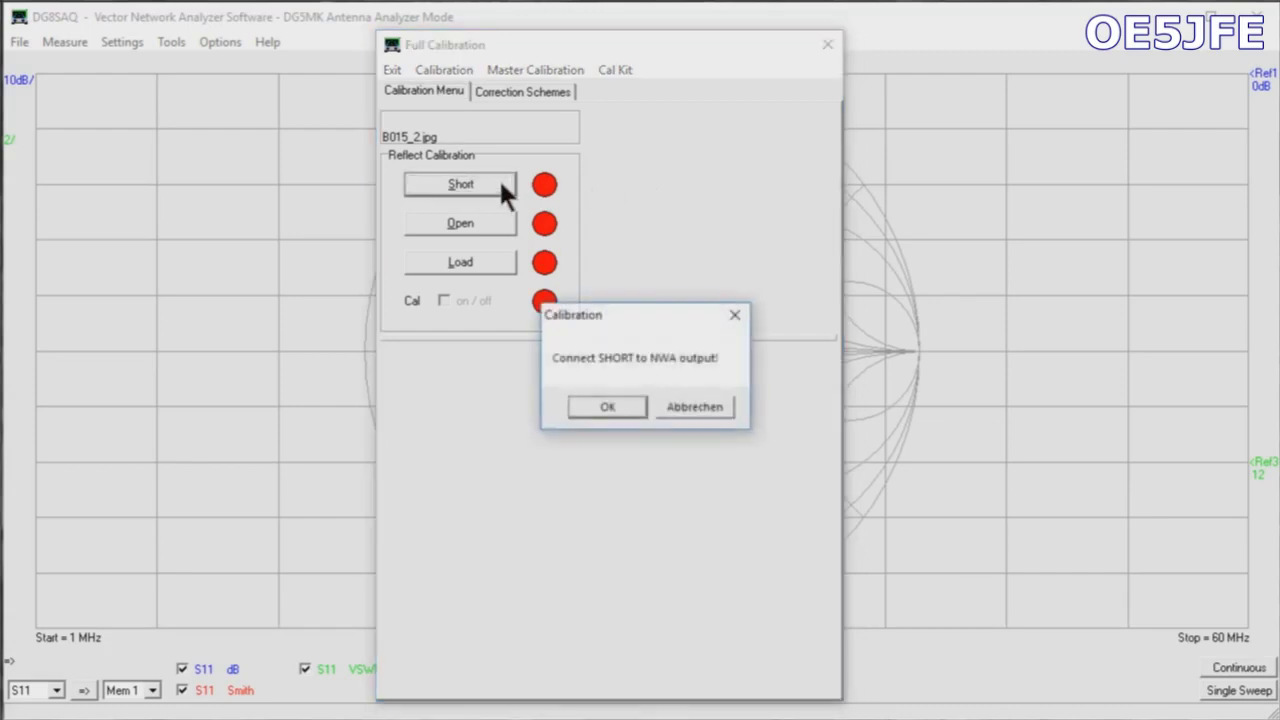
left_click(607, 406)
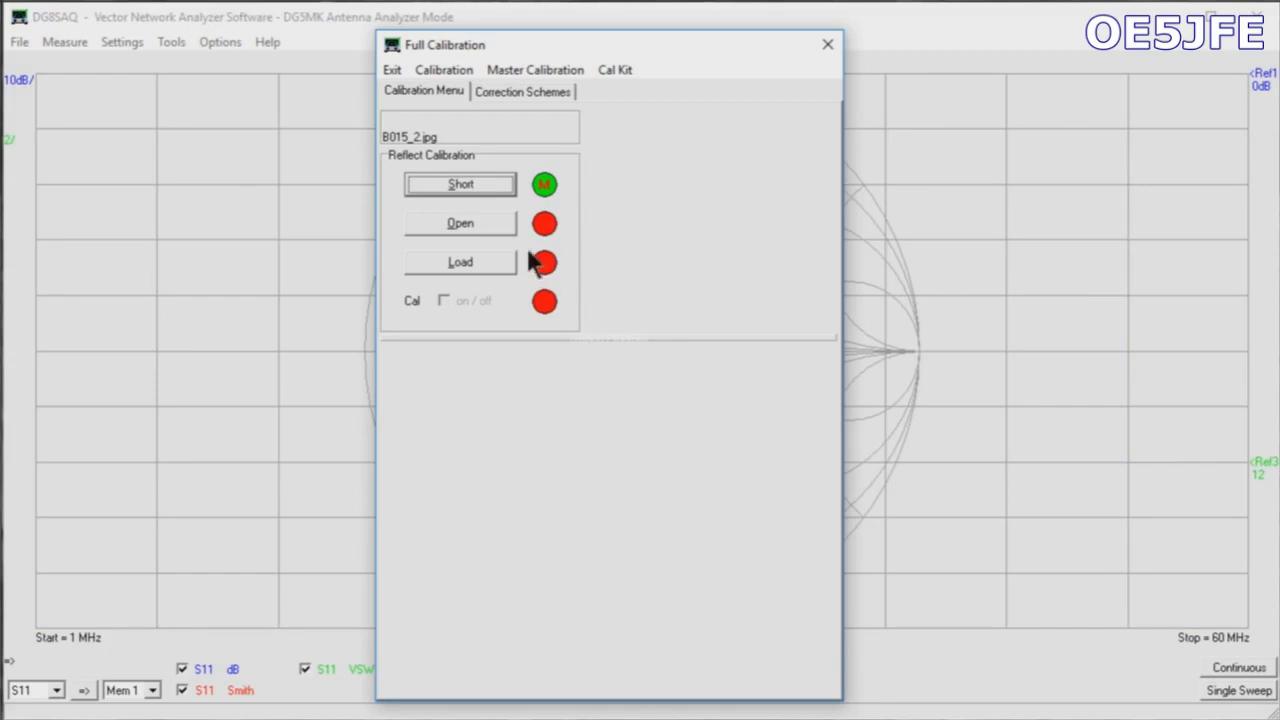
left_click(503, 228)
left_click(595, 405)
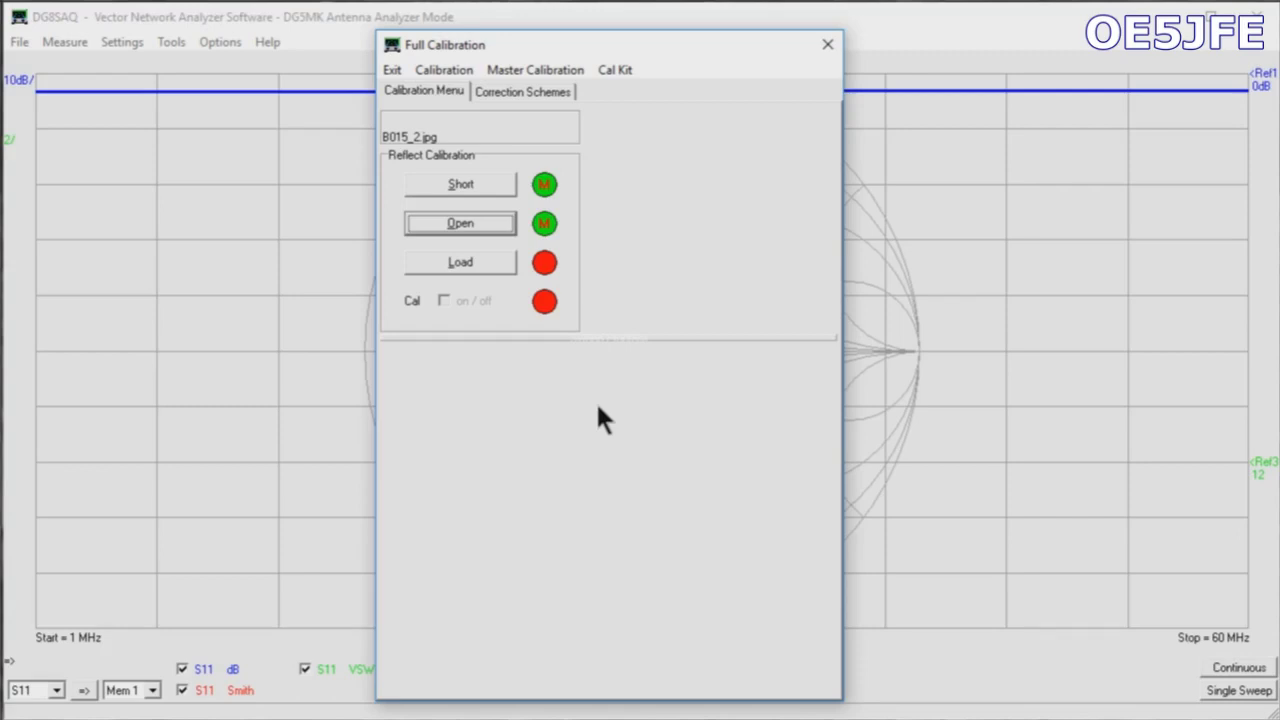
left_click(495, 261)
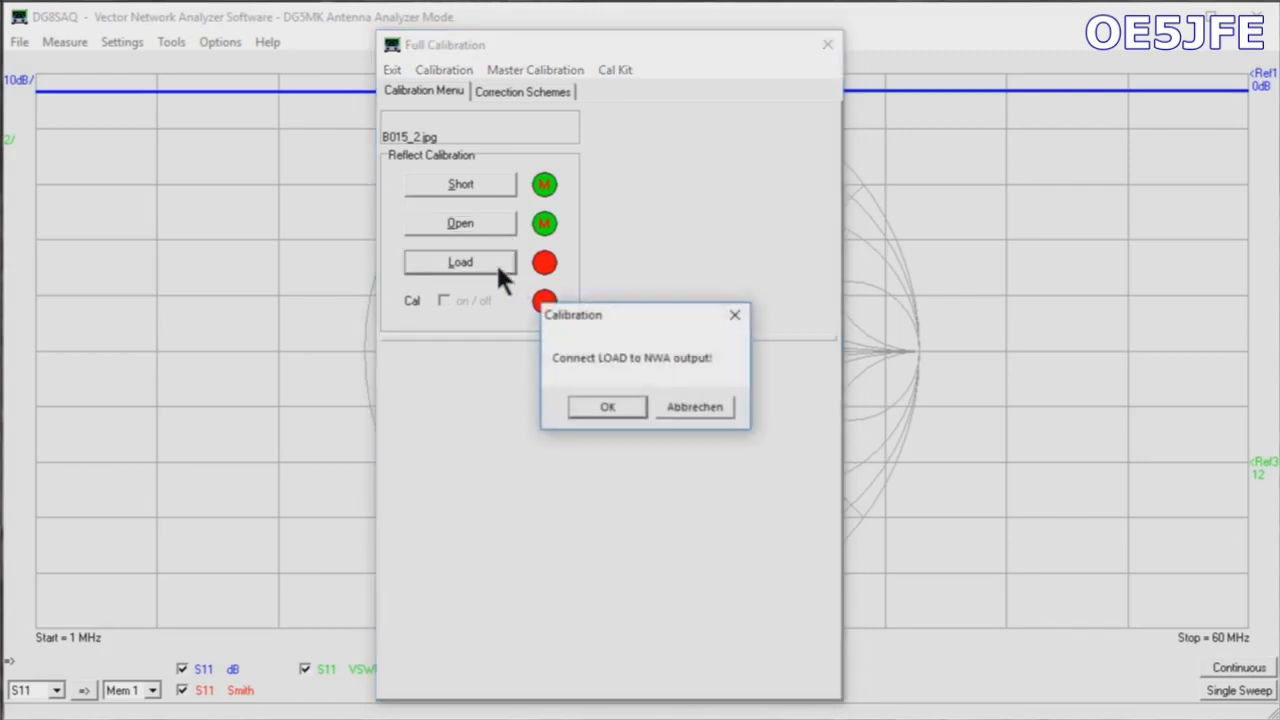
left_click(601, 407)
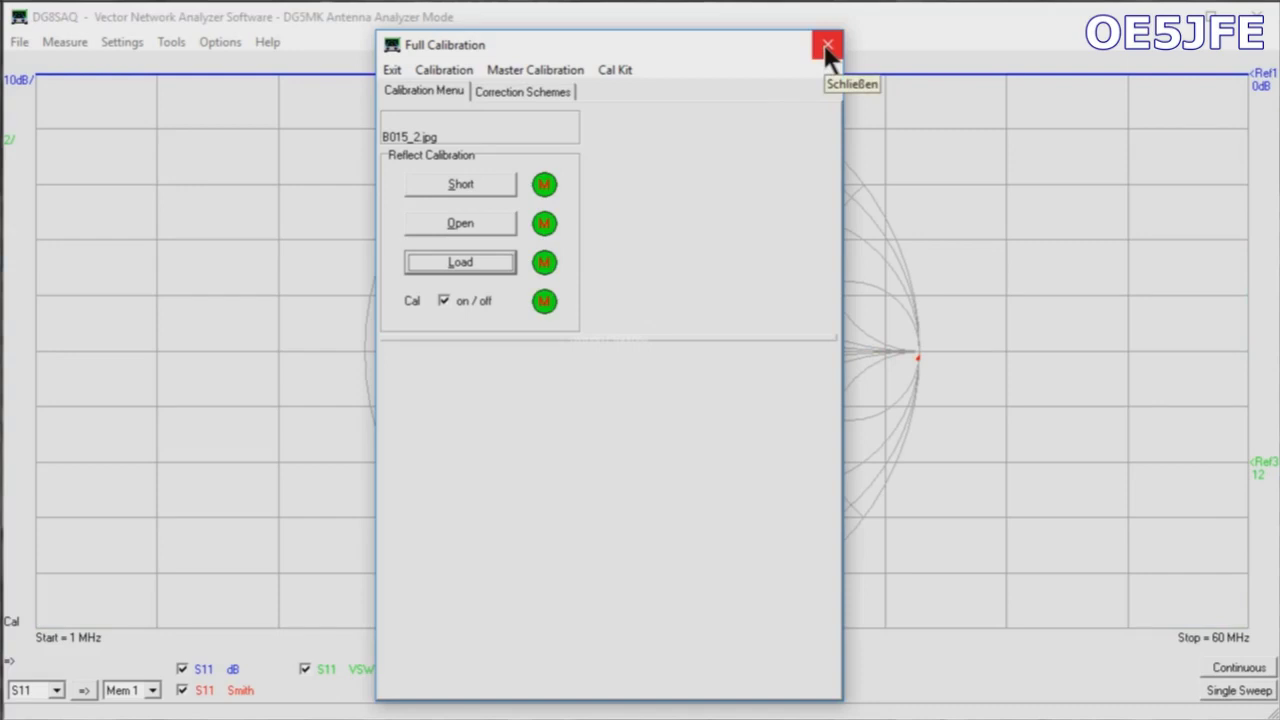
- Save the calibration as master file DLL_Mastercal.cal with an empty comment and close Full Calibration
left_click(545, 67)
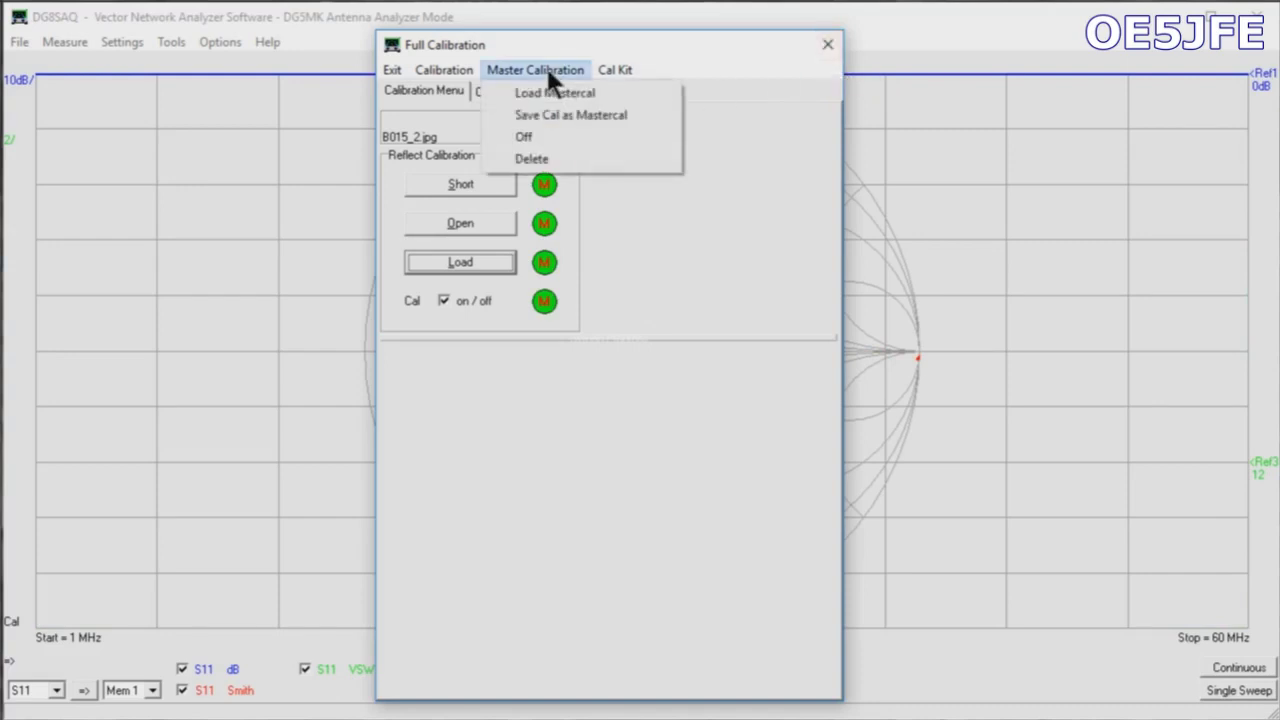
left_click(601, 115)
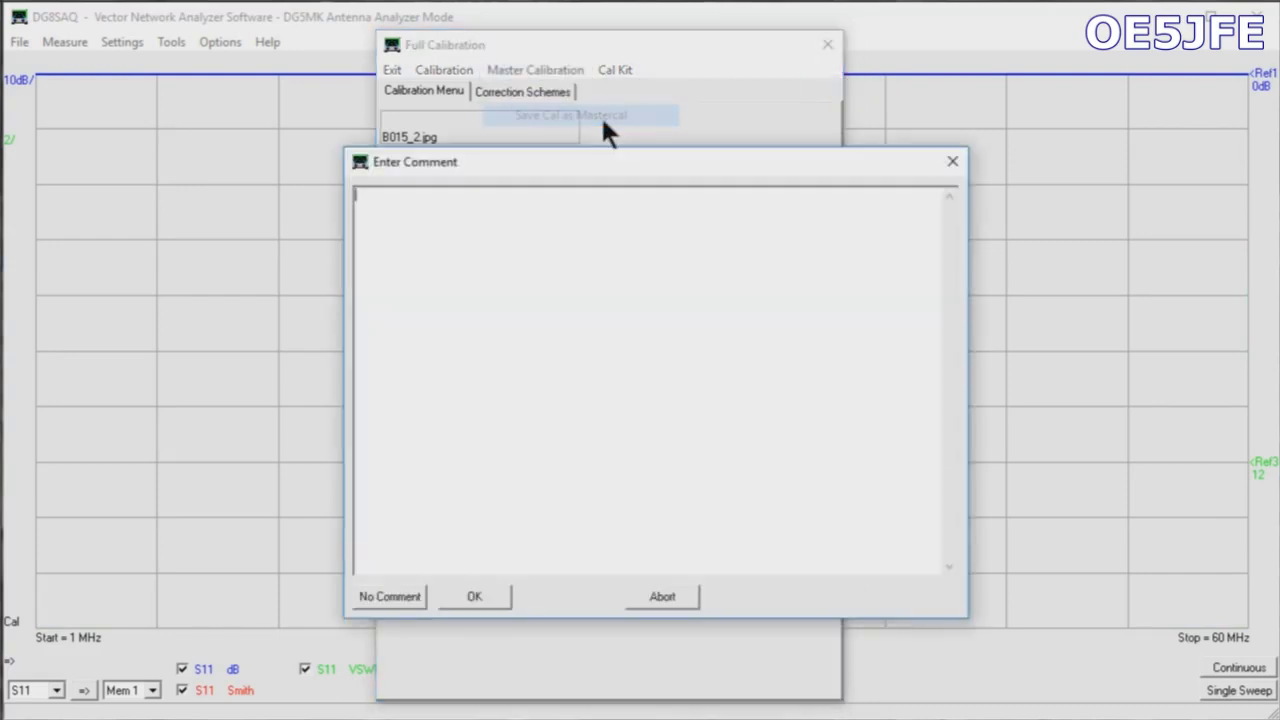
left_click(476, 596)
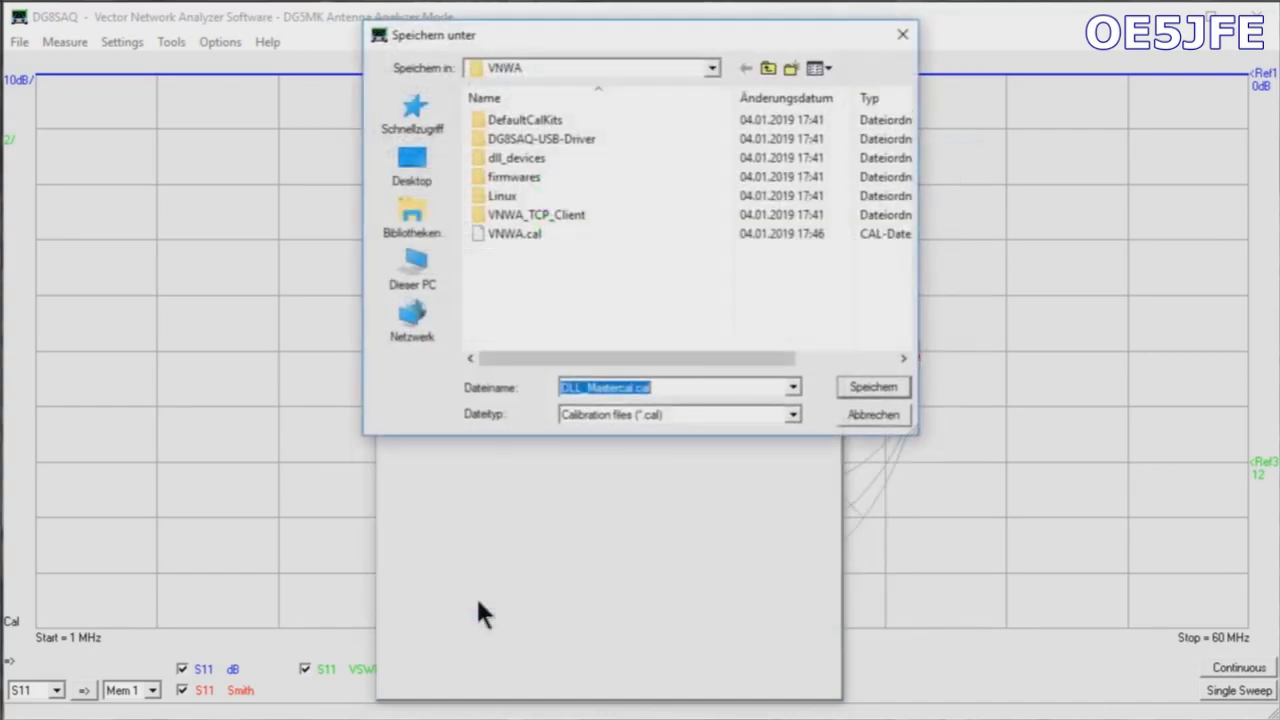
left_click(625, 388)
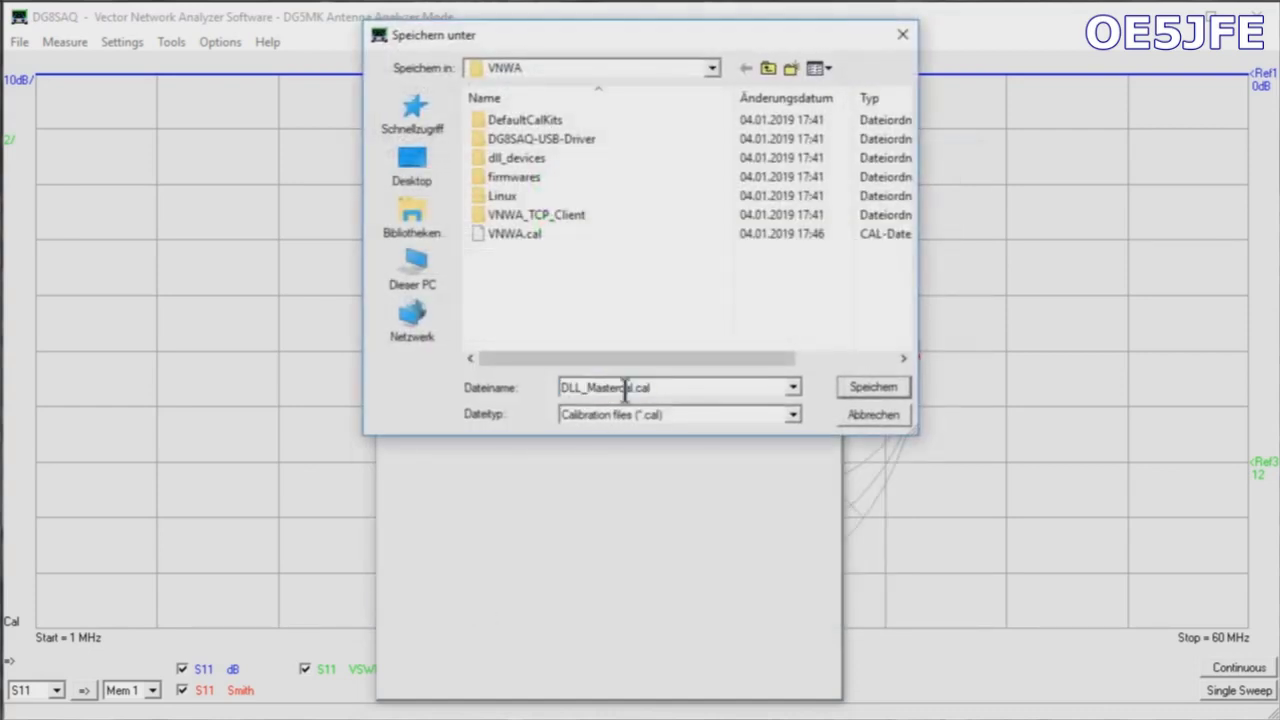
left_click(860, 378)
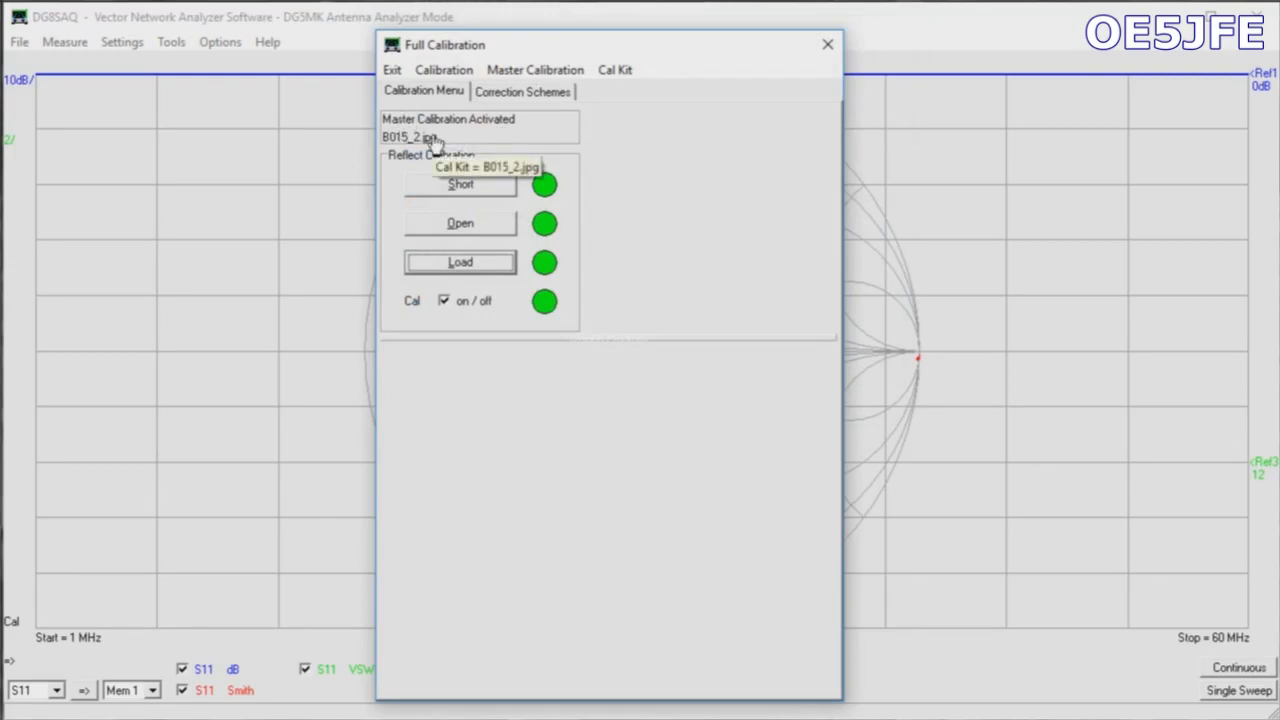
left_click(826, 45)
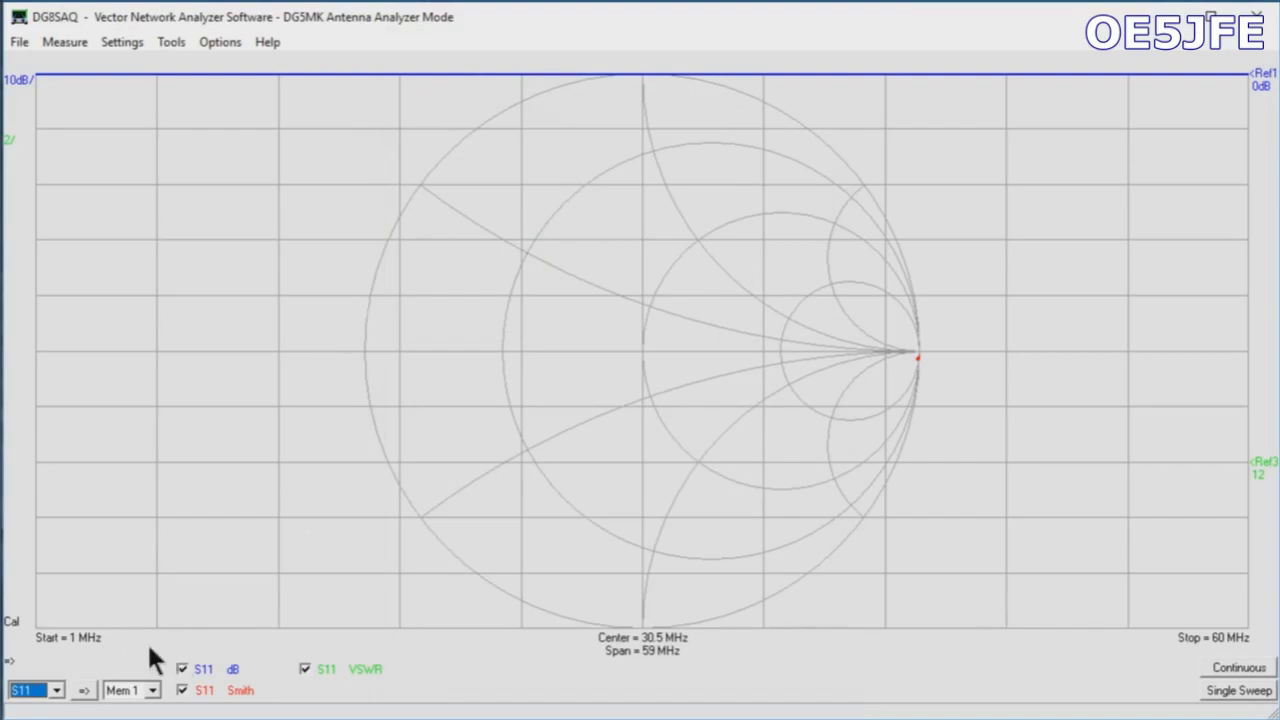
- Turn off the S11 dB trace and run a single 1–60 MHz sweep
right_click(206, 672)
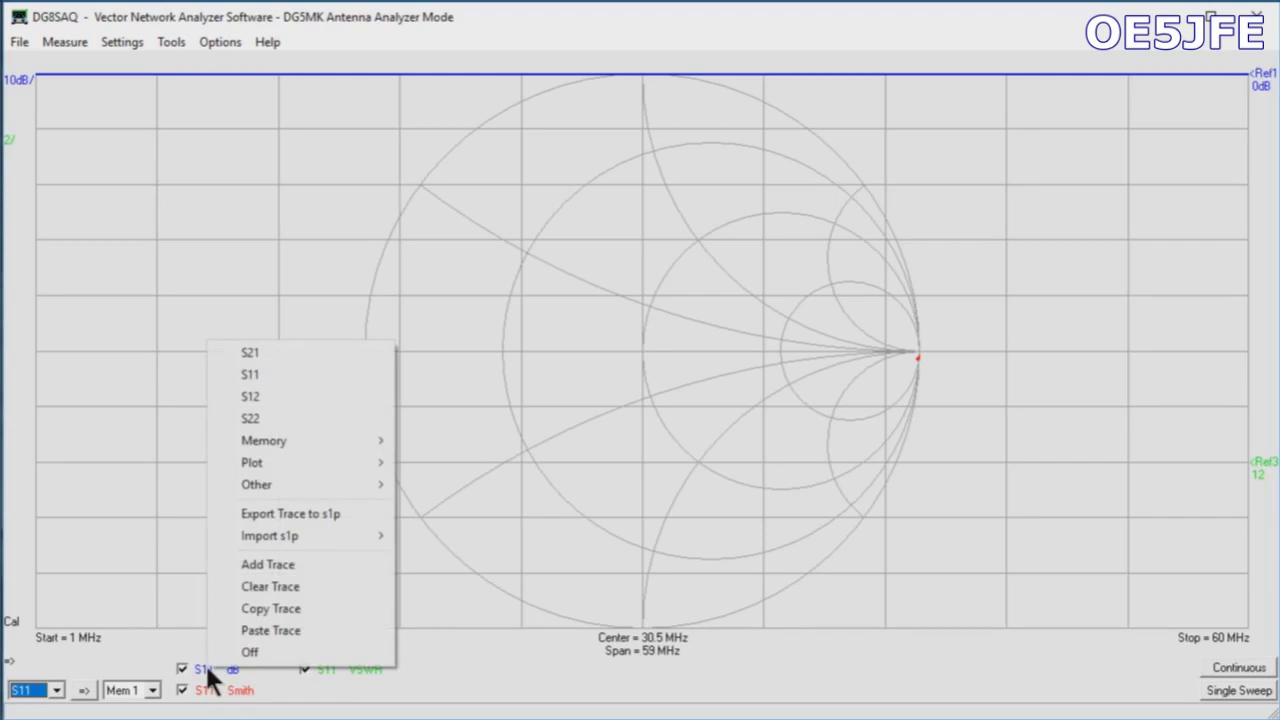
left_click(452, 680)
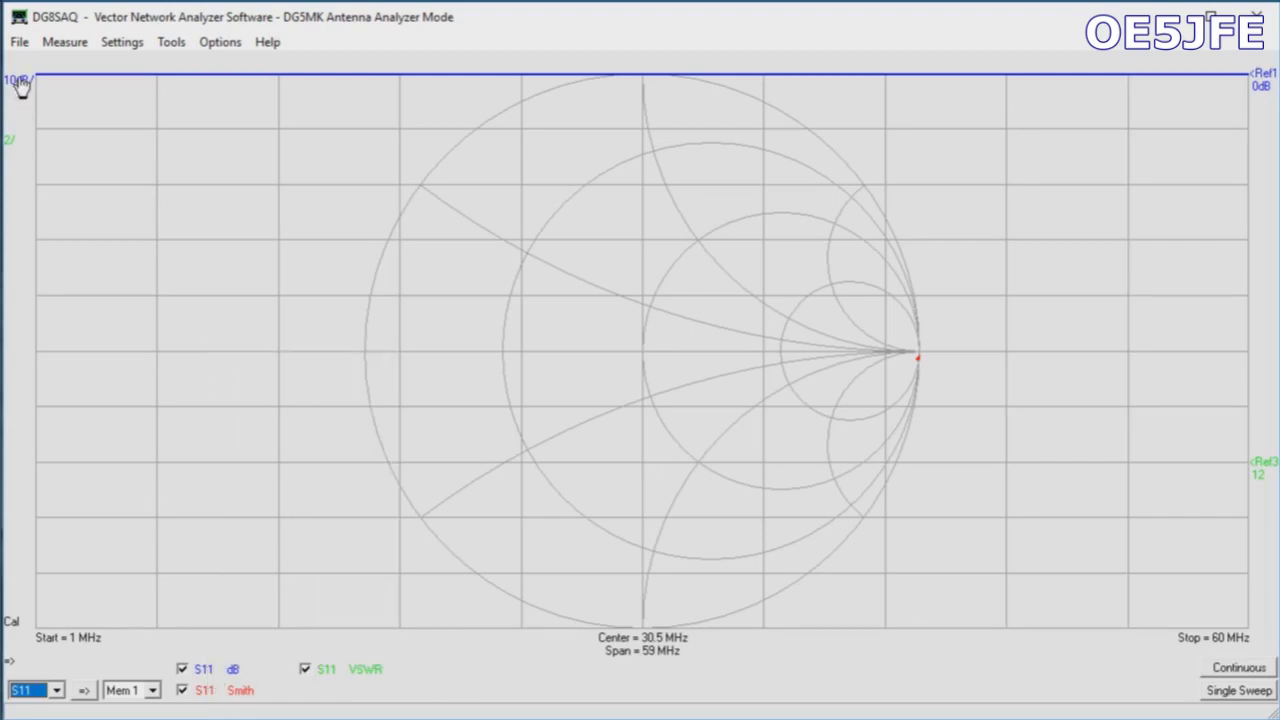
left_click(181, 670)
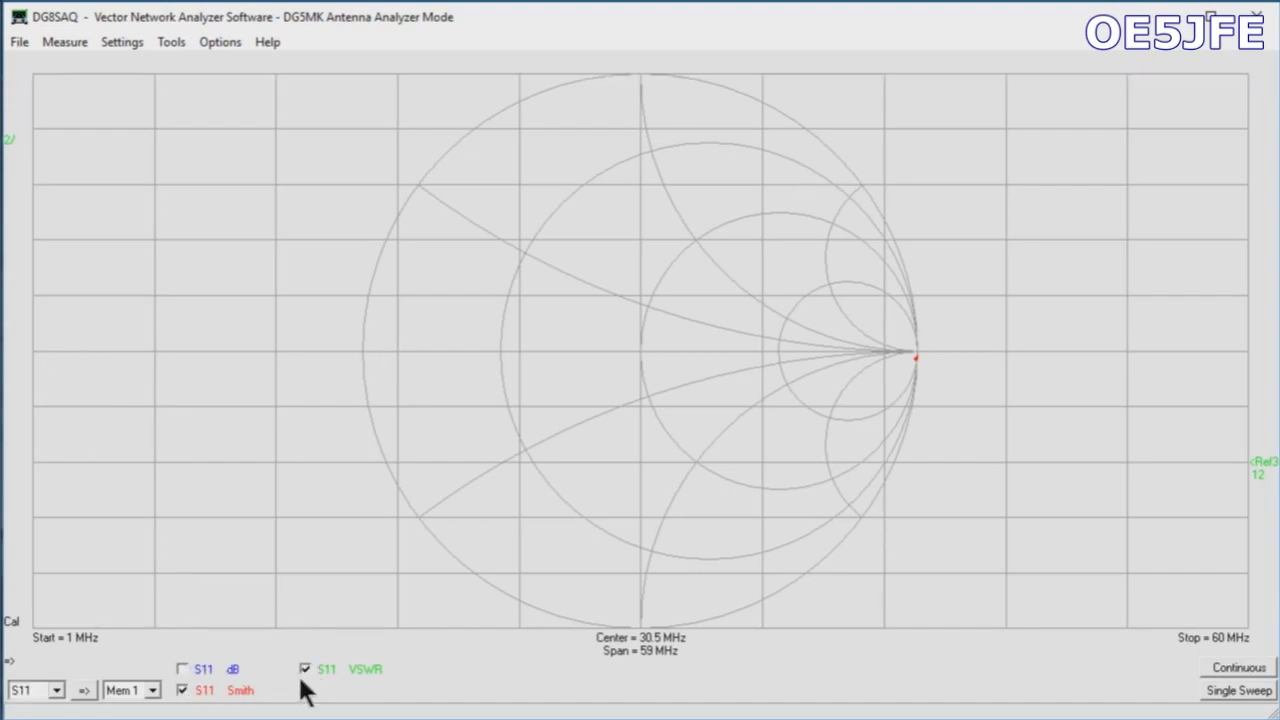
left_click(1240, 691)
- Set the VSWR trace scale to 1 per division, reference level 1 at position 0 divisions
left_click(15, 143)
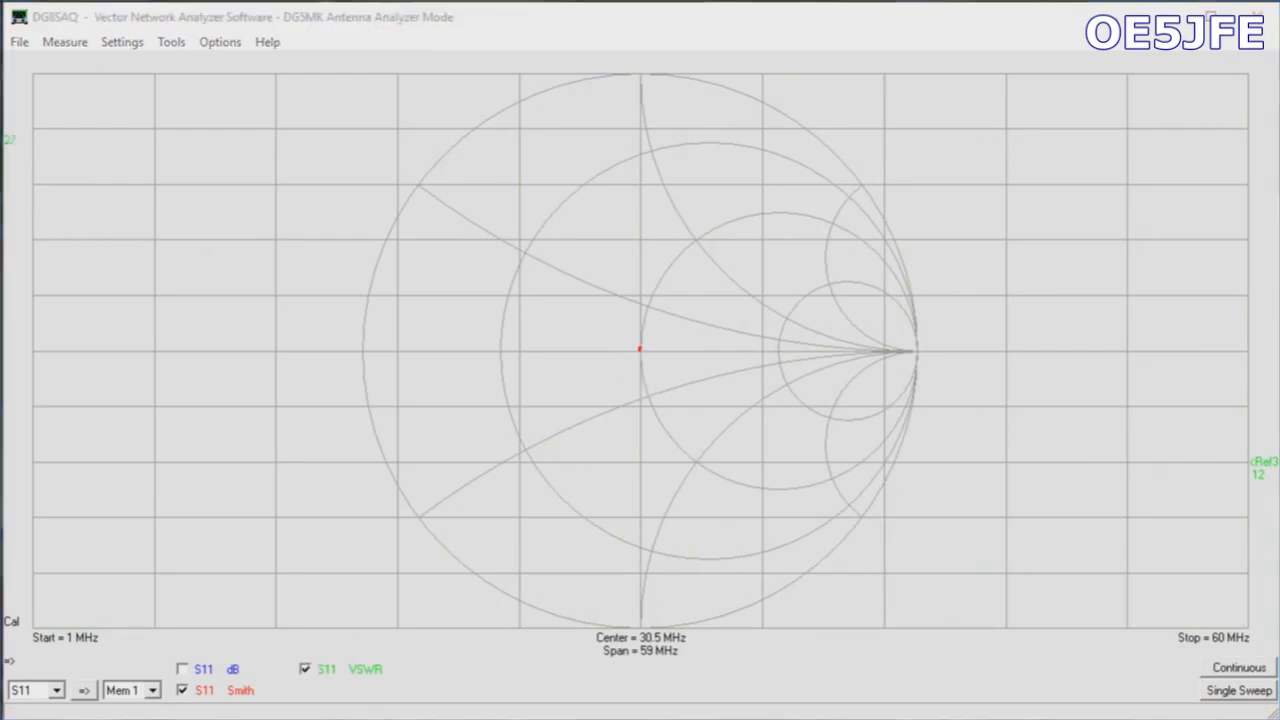
mouse_move(277, 9)
left_mouse_down()
mouse_move(683, 173)
mouse_move(661, 215)
left_mouse_up()
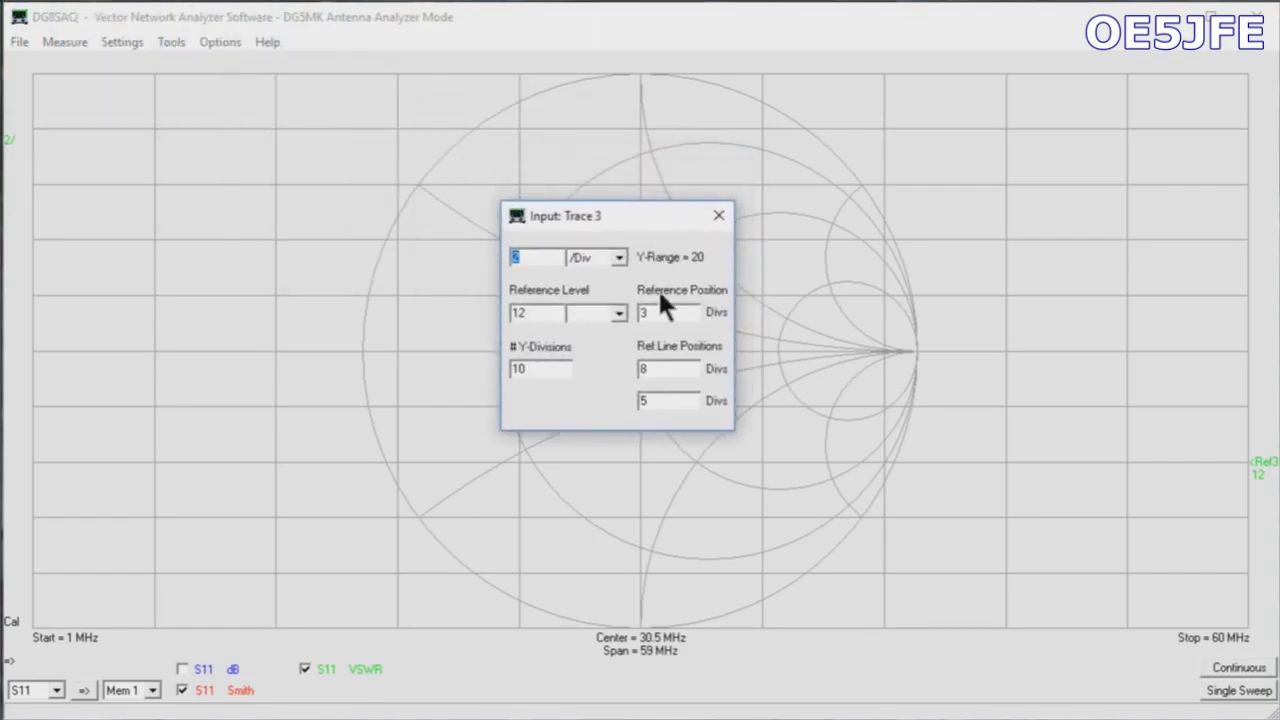
type("2")
double_click(533, 313)
type("1")
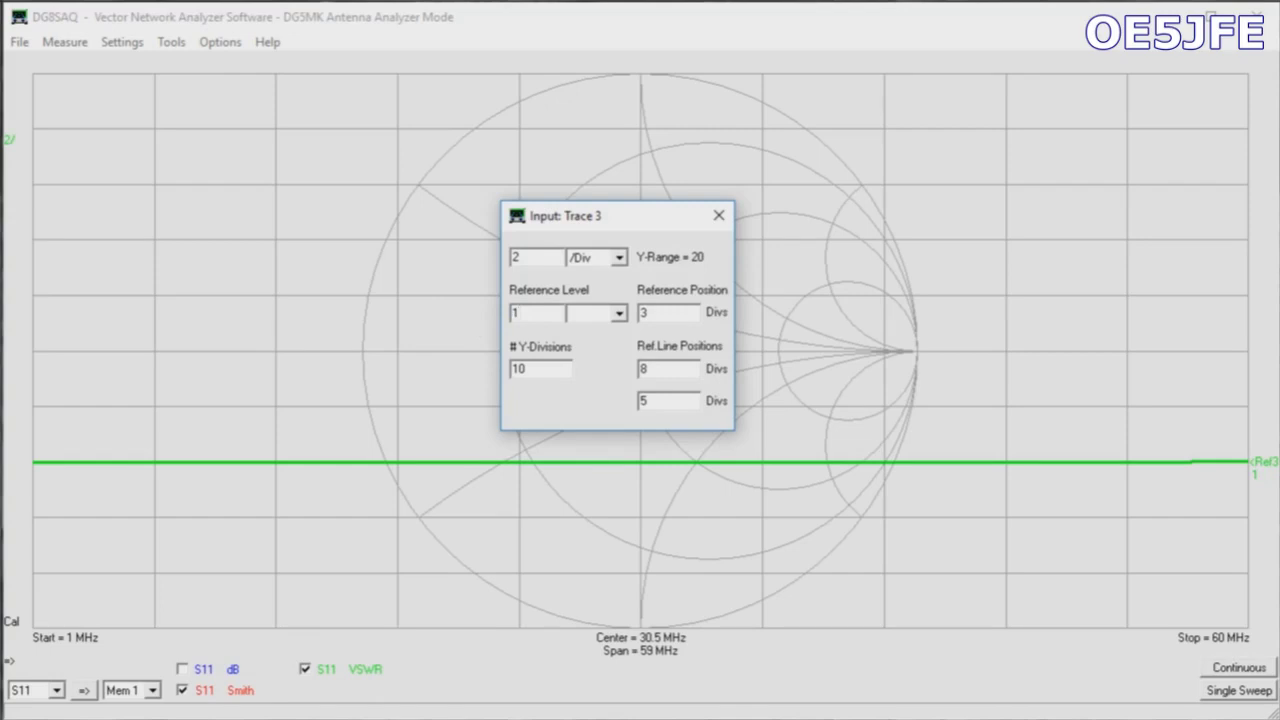
double_click(645, 313)
type("1")
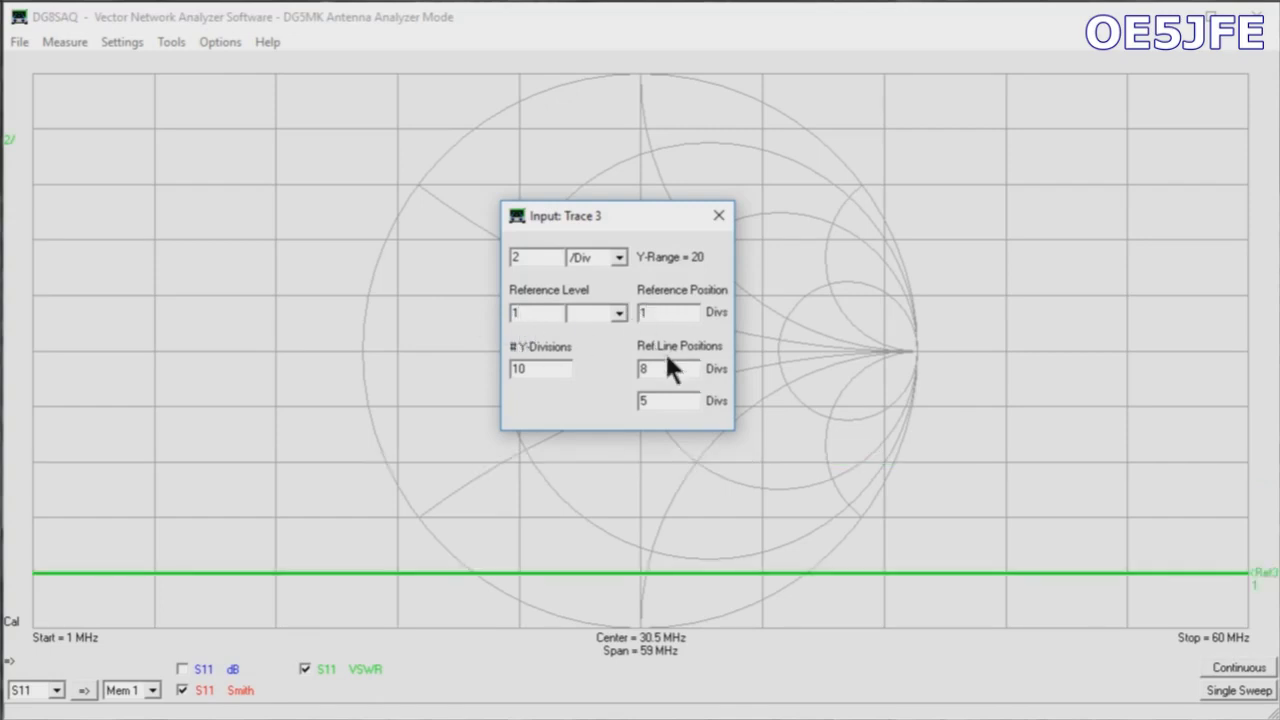
double_click(527, 257)
type("1")
left_click(540, 313)
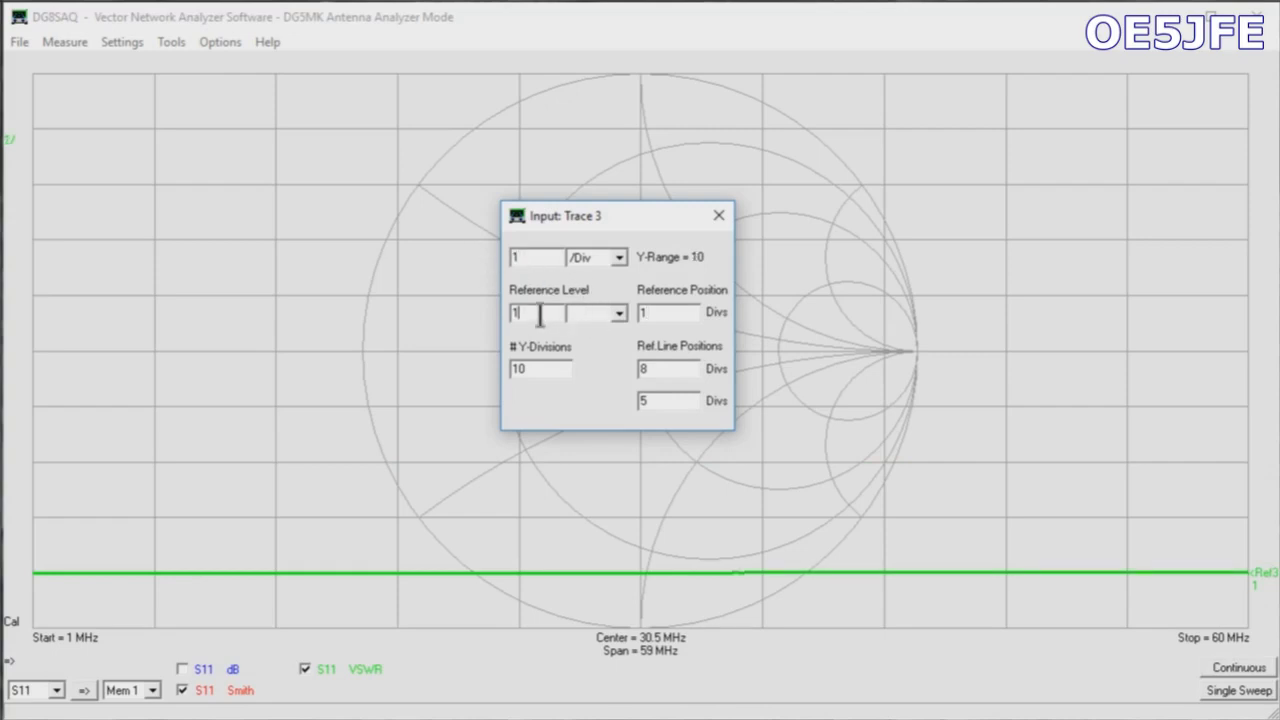
left_click(542, 368)
double_click(645, 313)
type("0")
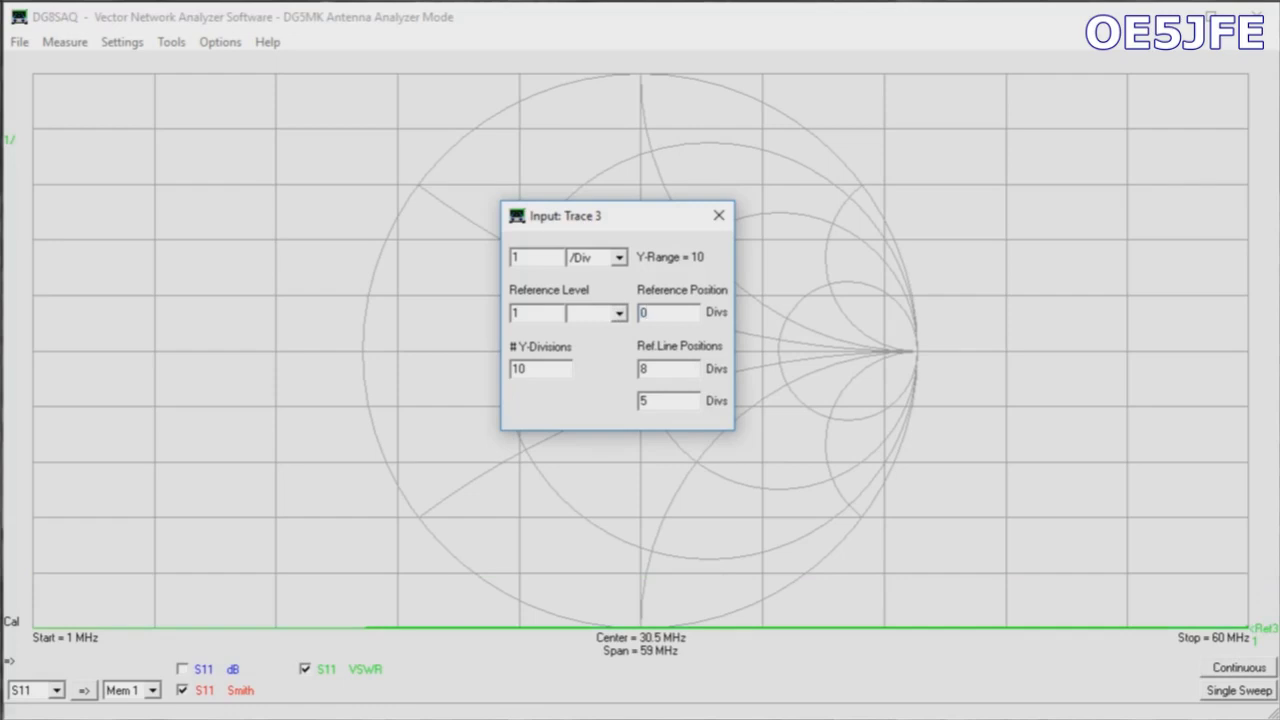
left_click(715, 214)
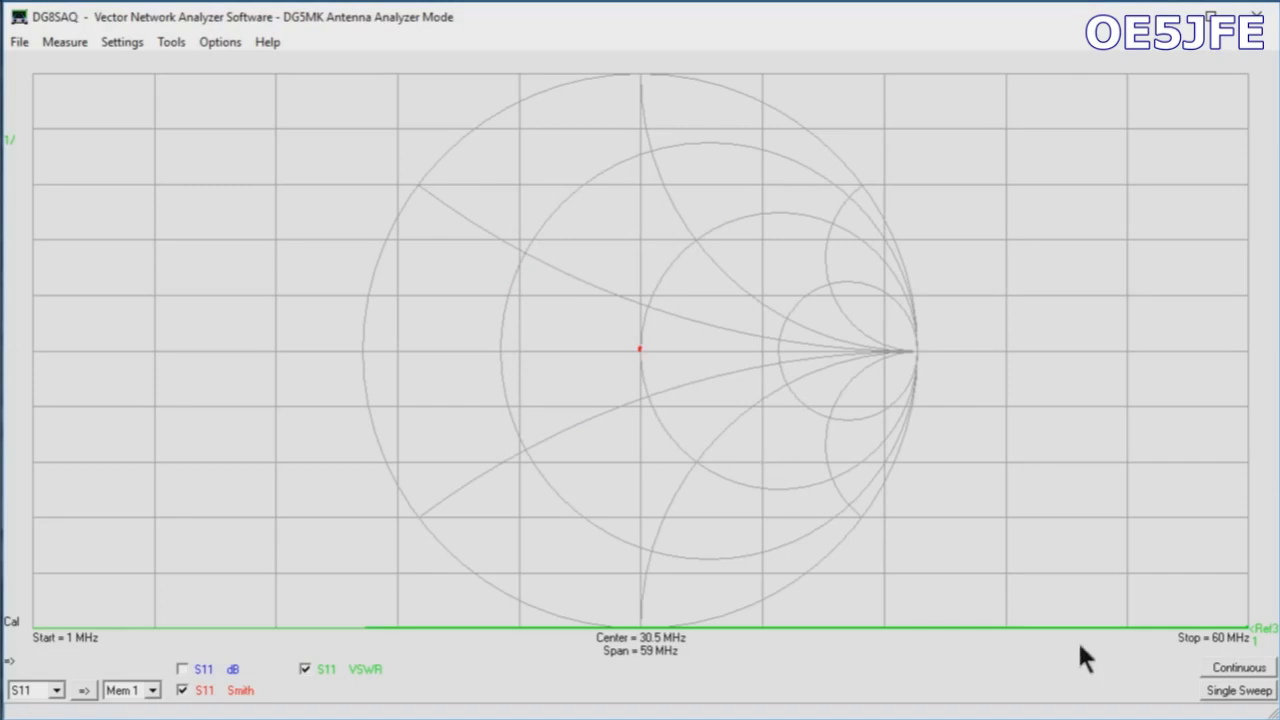
- Run a sweep, add normal marker 1 and slide it to about 17.8 MHz (VSWR 1.01)
left_click(1226, 691)
right_click(293, 534)
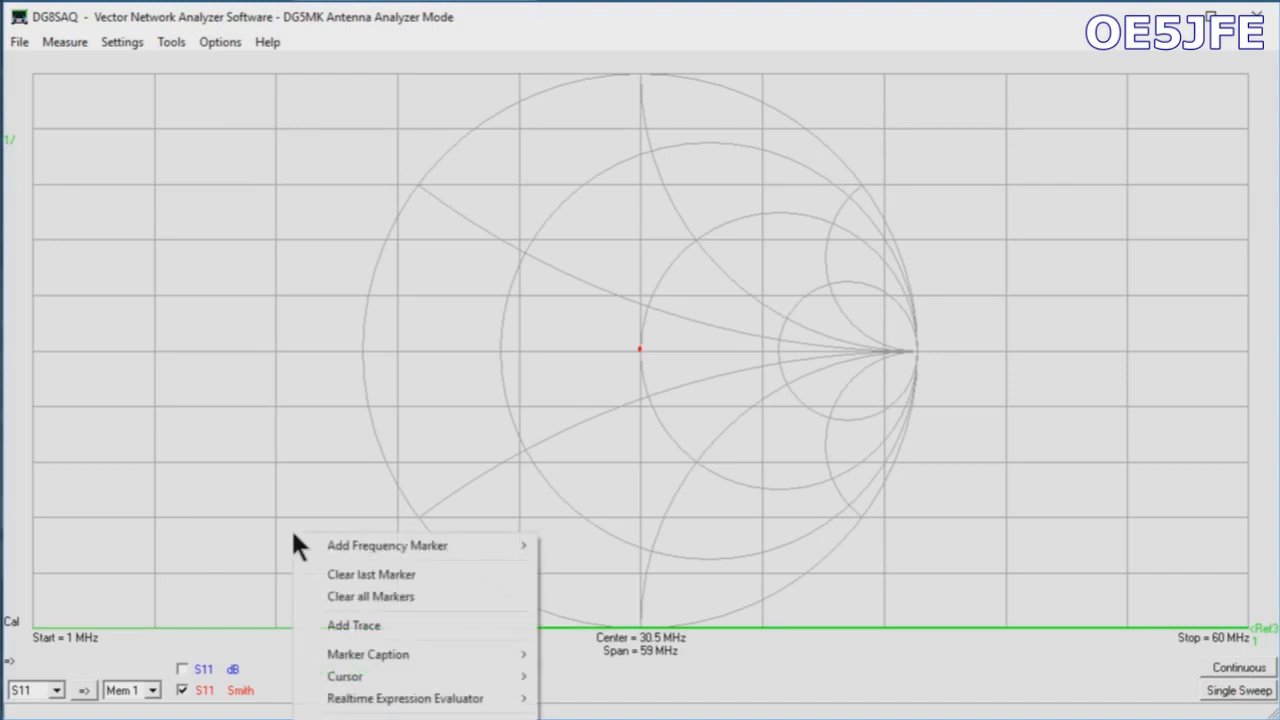
mouse_move(393, 545)
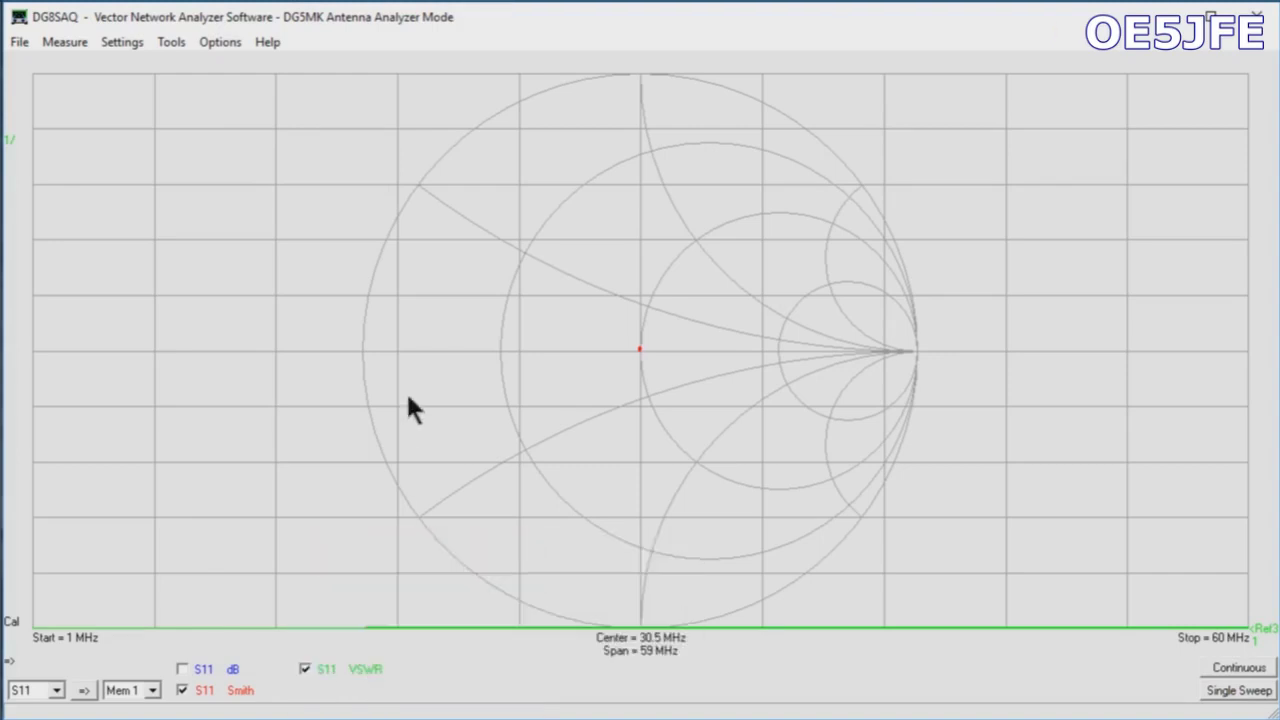
right_click(407, 396)
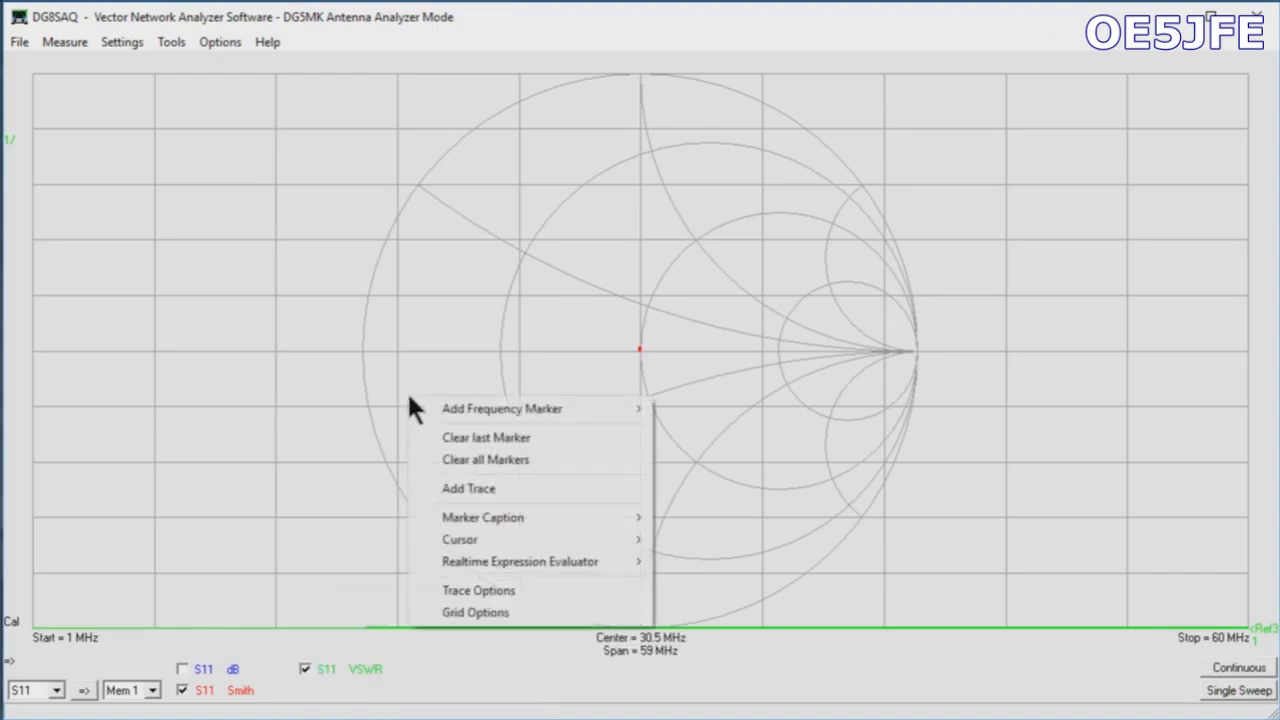
mouse_move(500, 408)
left_click(695, 406)
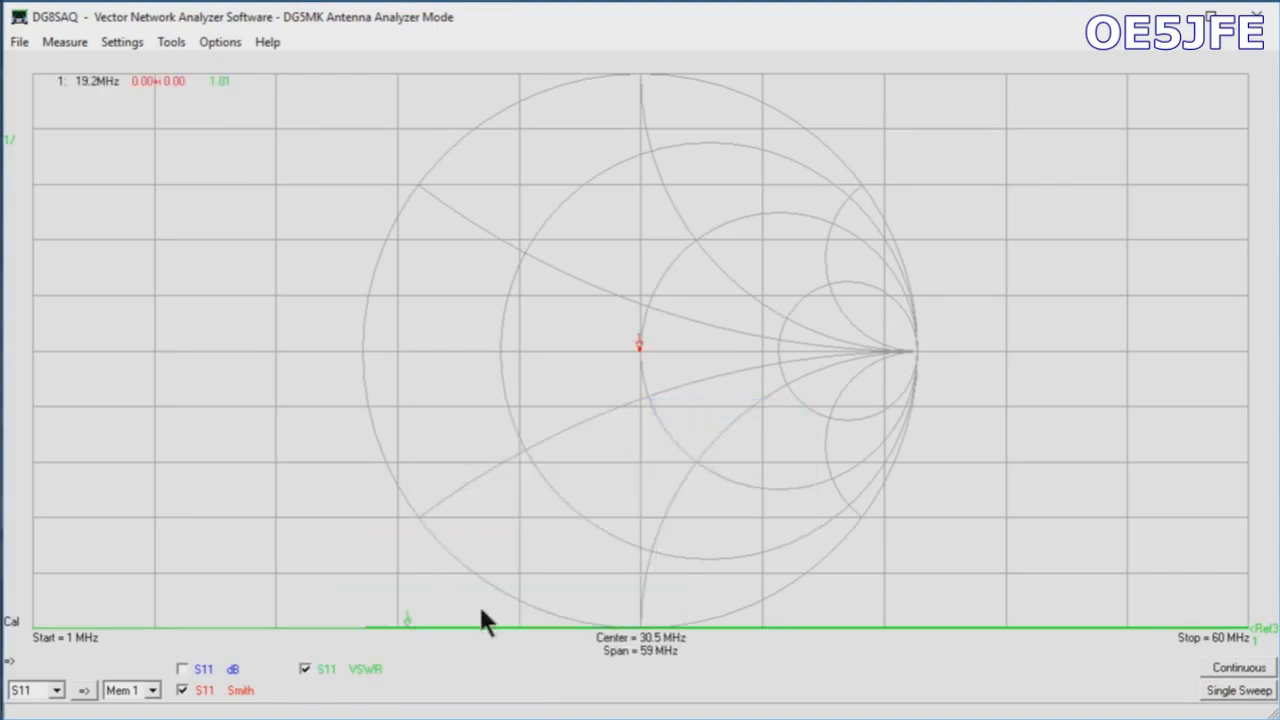
mouse_move(410, 626)
left_mouse_down()
mouse_move(123, 614)
mouse_move(1236, 634)
mouse_move(403, 638)
mouse_move(63, 623)
mouse_move(383, 633)
left_mouse_up()
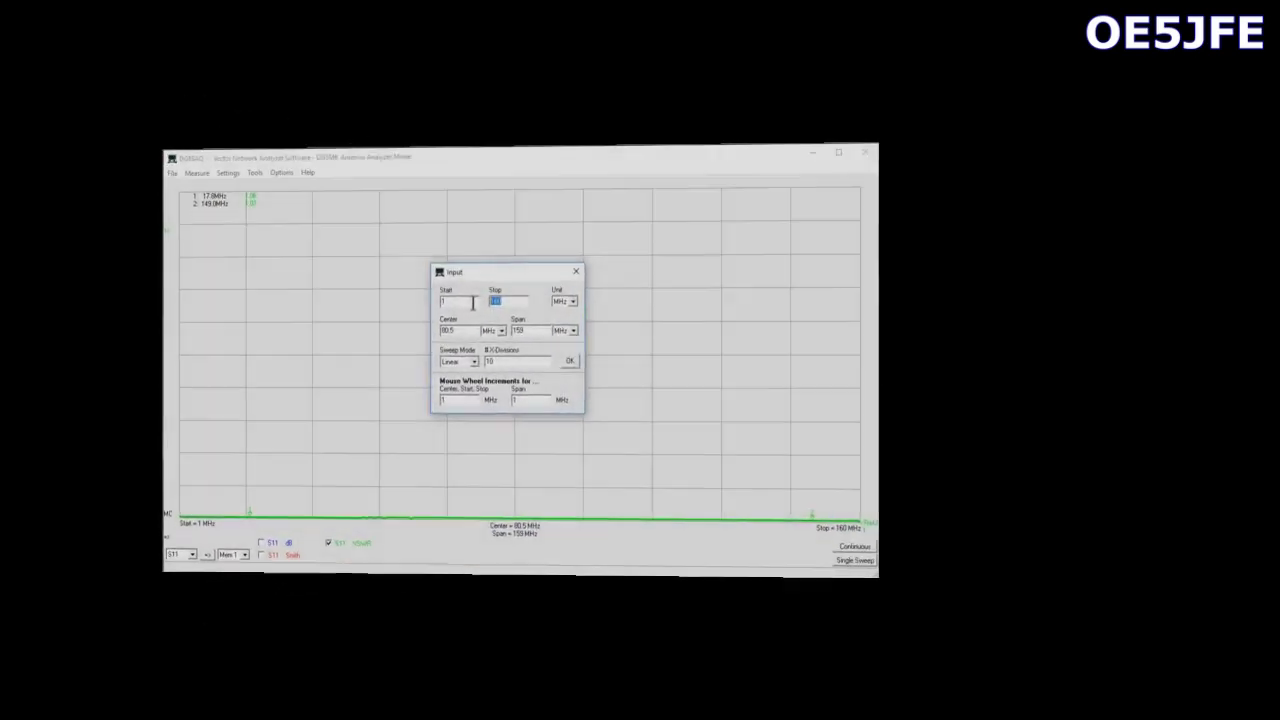
- Enter a 600 MHz stop frequency so the sweep spans 1–600 MHz
type("600")
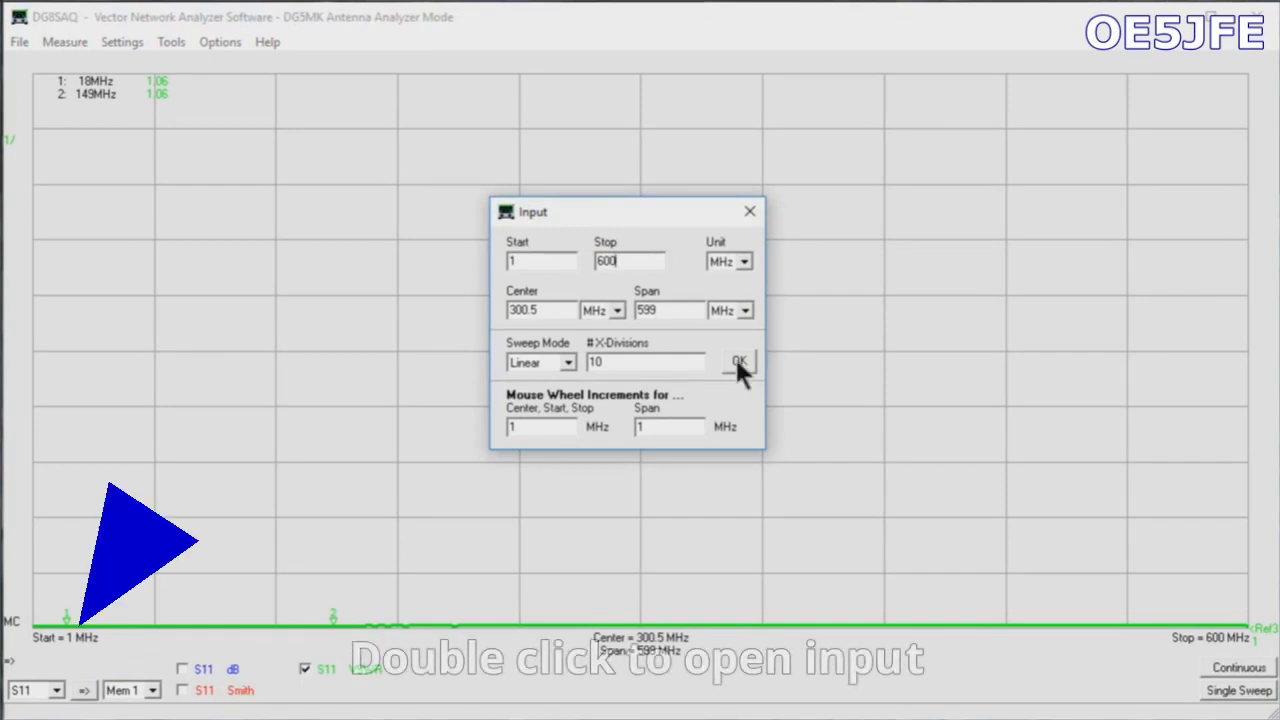
left_click(736, 358)
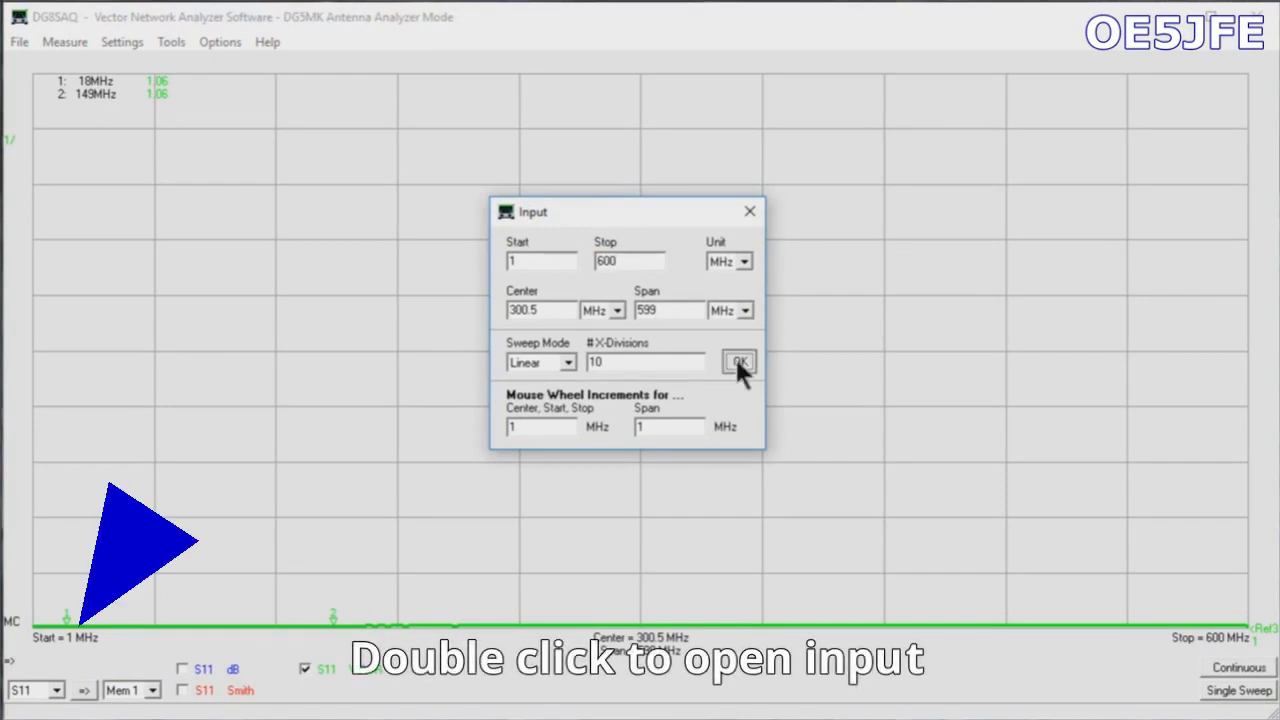
- Re-measure the Short, Open and Load standards over the new 1–600 MHz range
left_click(80, 42)
left_click(99, 112)
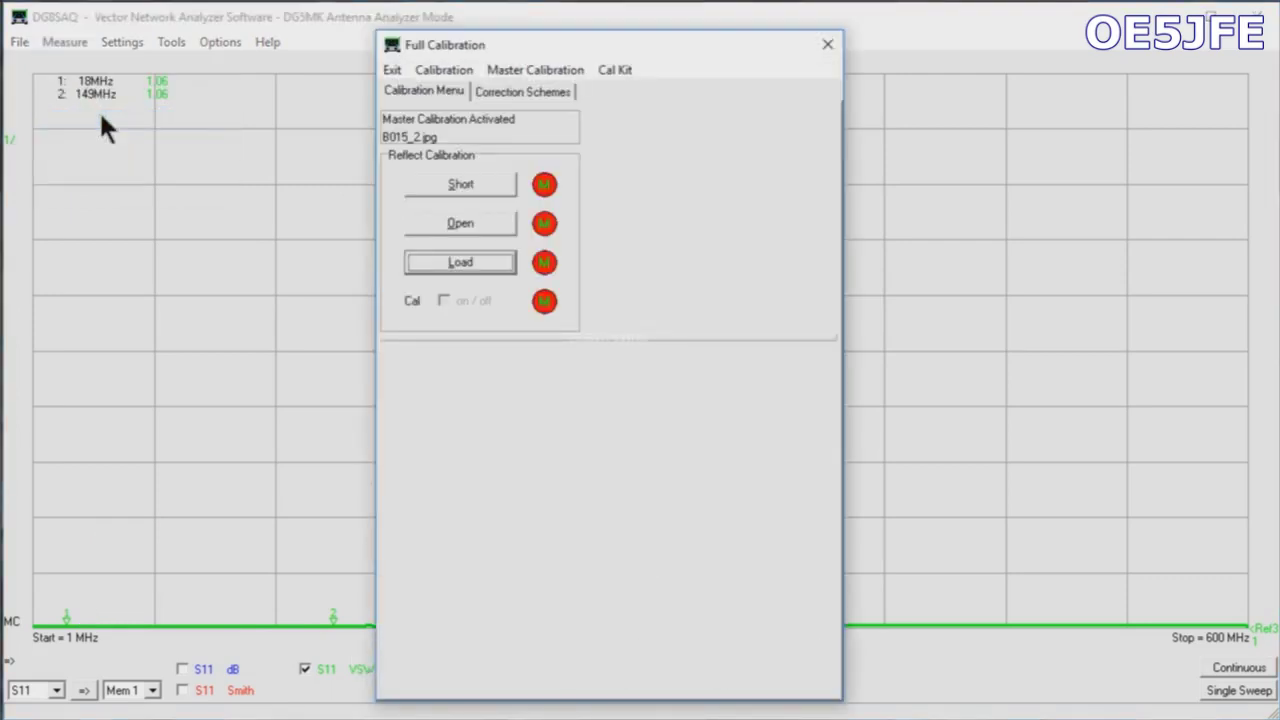
left_click(460, 184)
left_click(606, 406)
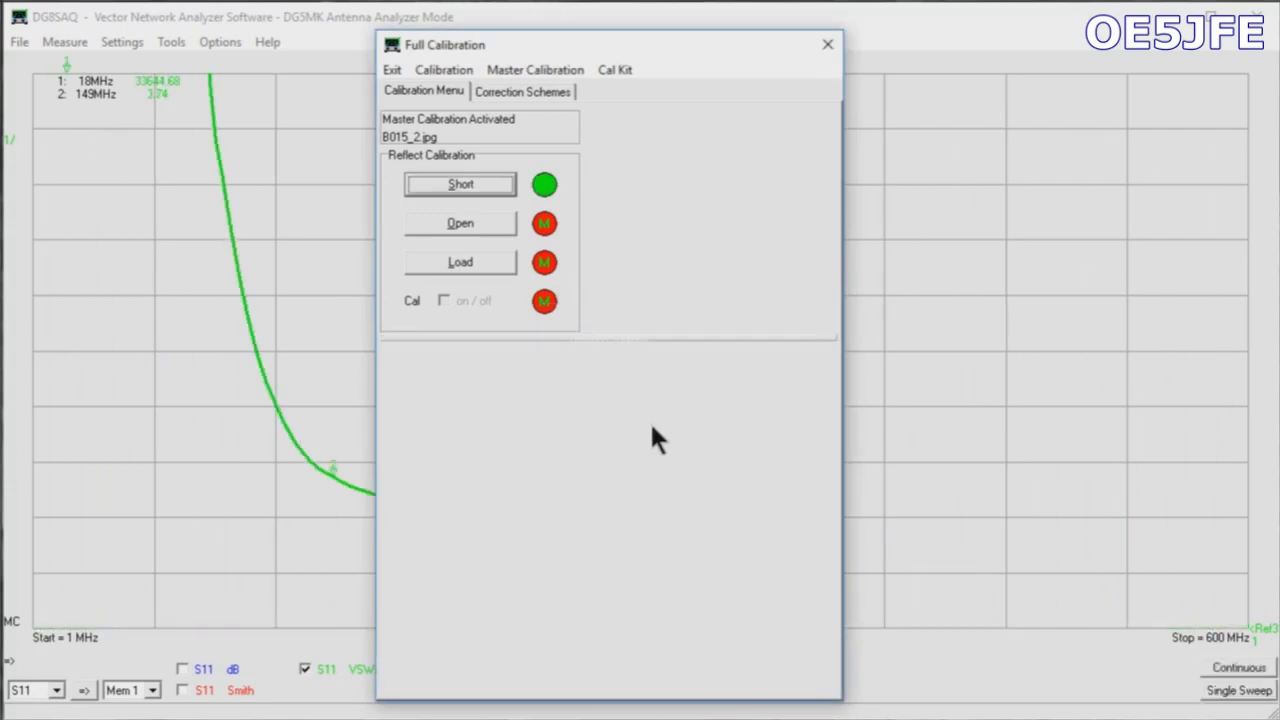
left_click(498, 222)
left_click(598, 406)
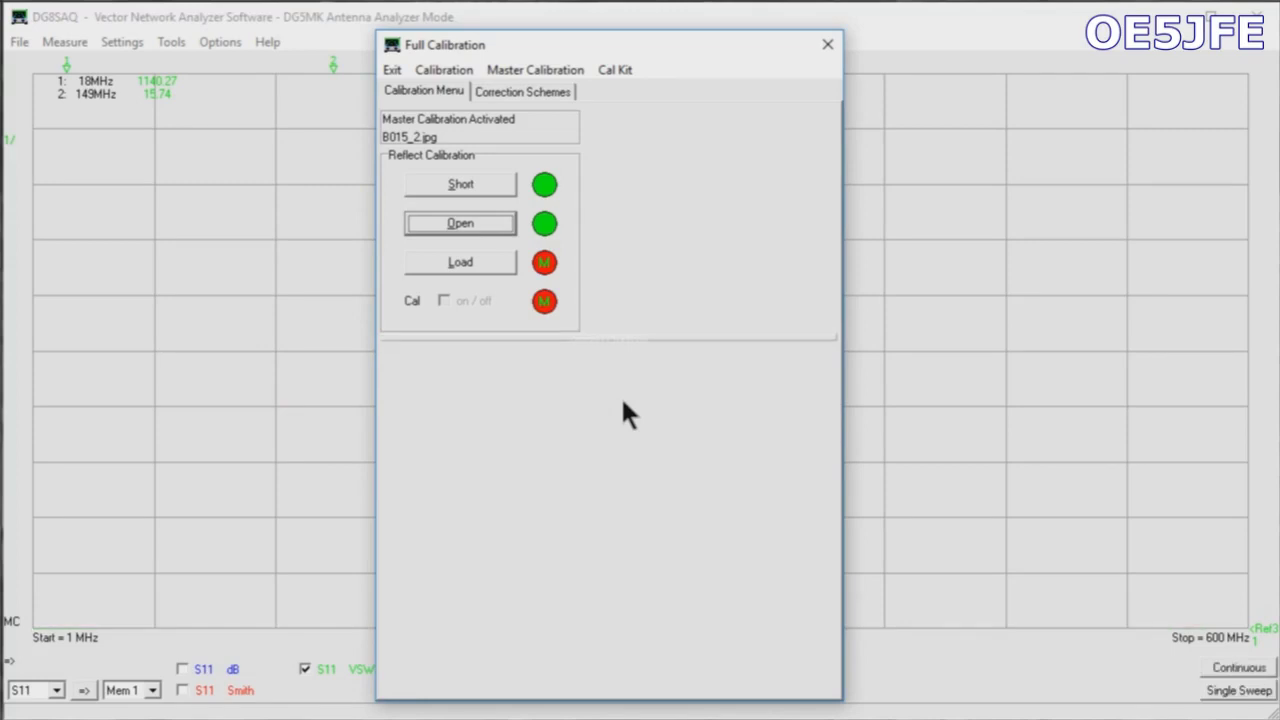
left_click(468, 263)
left_click(628, 398)
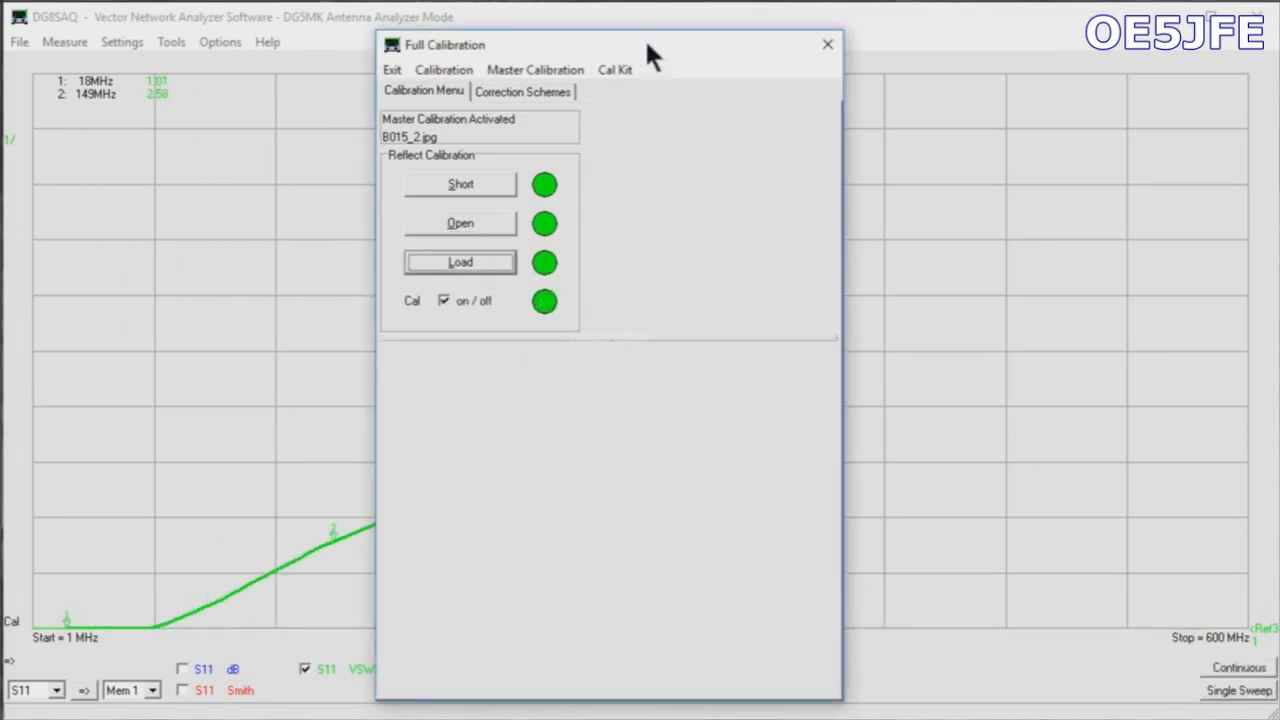
left_click_drag(645, 42, 686, 50)
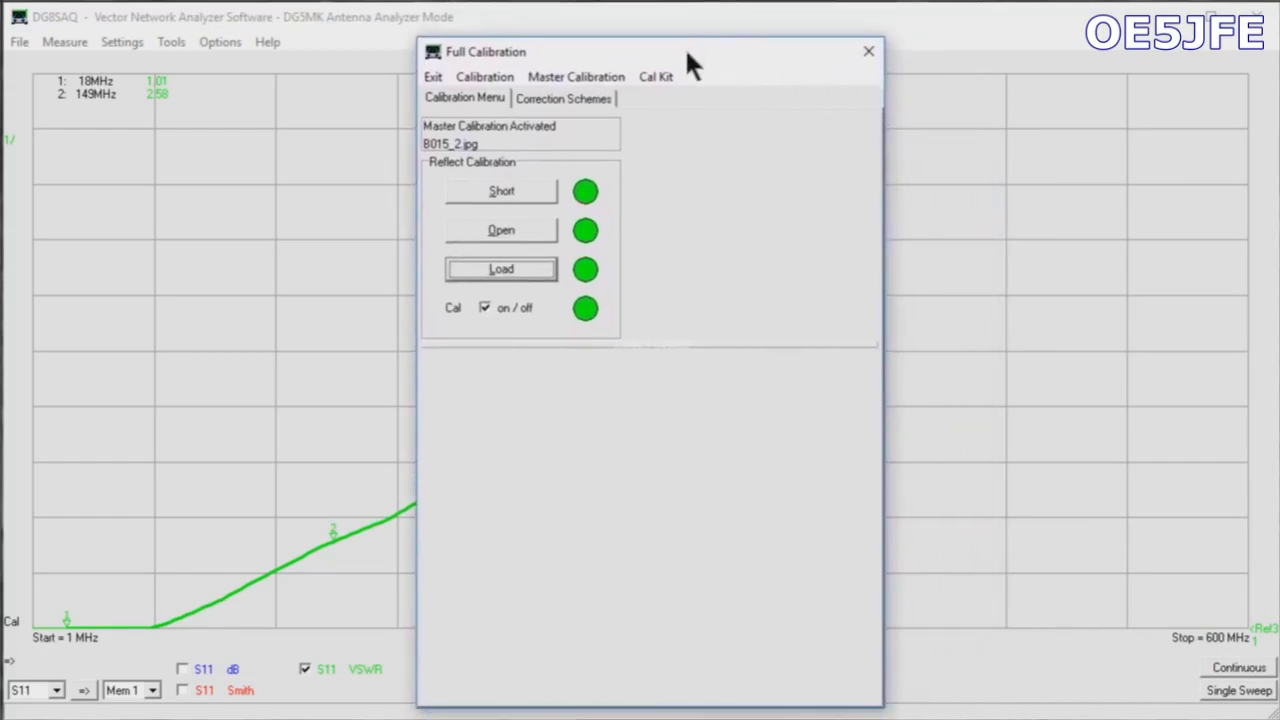
- Save the new calibration as master calibration DLL_Mastercal.cal with an empty comment
left_click(604, 79)
left_click(600, 120)
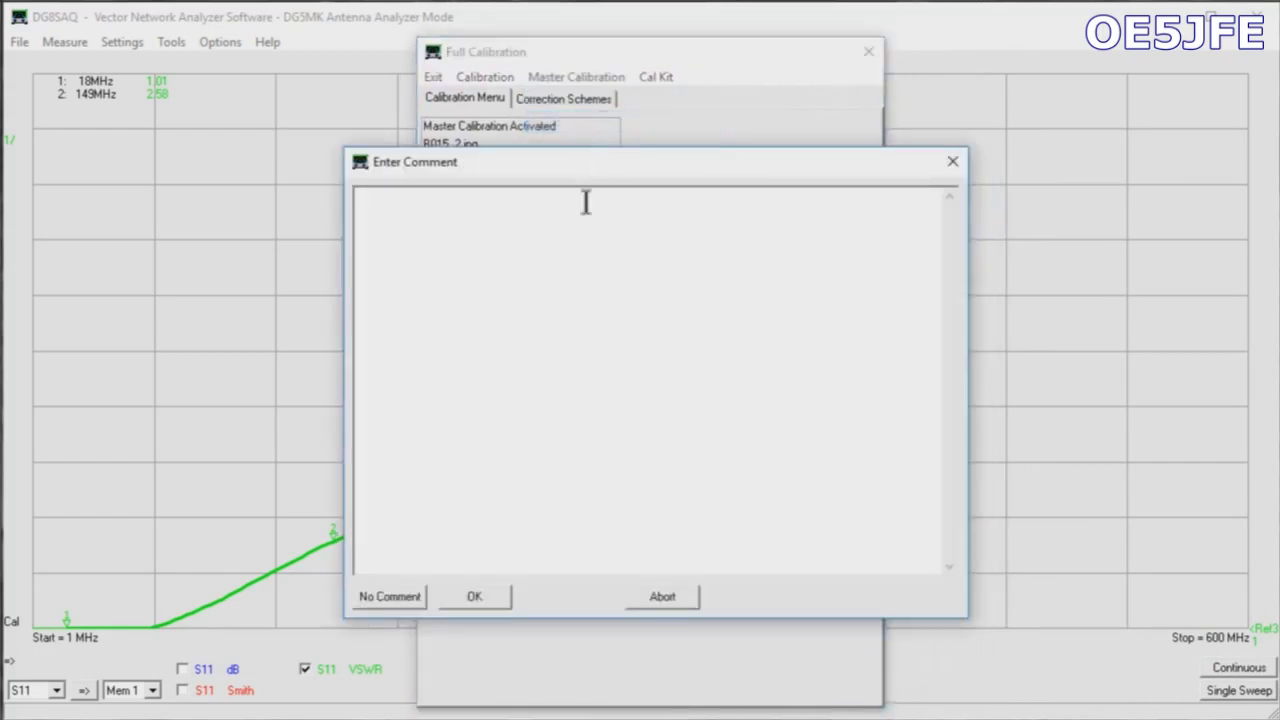
left_click(475, 596)
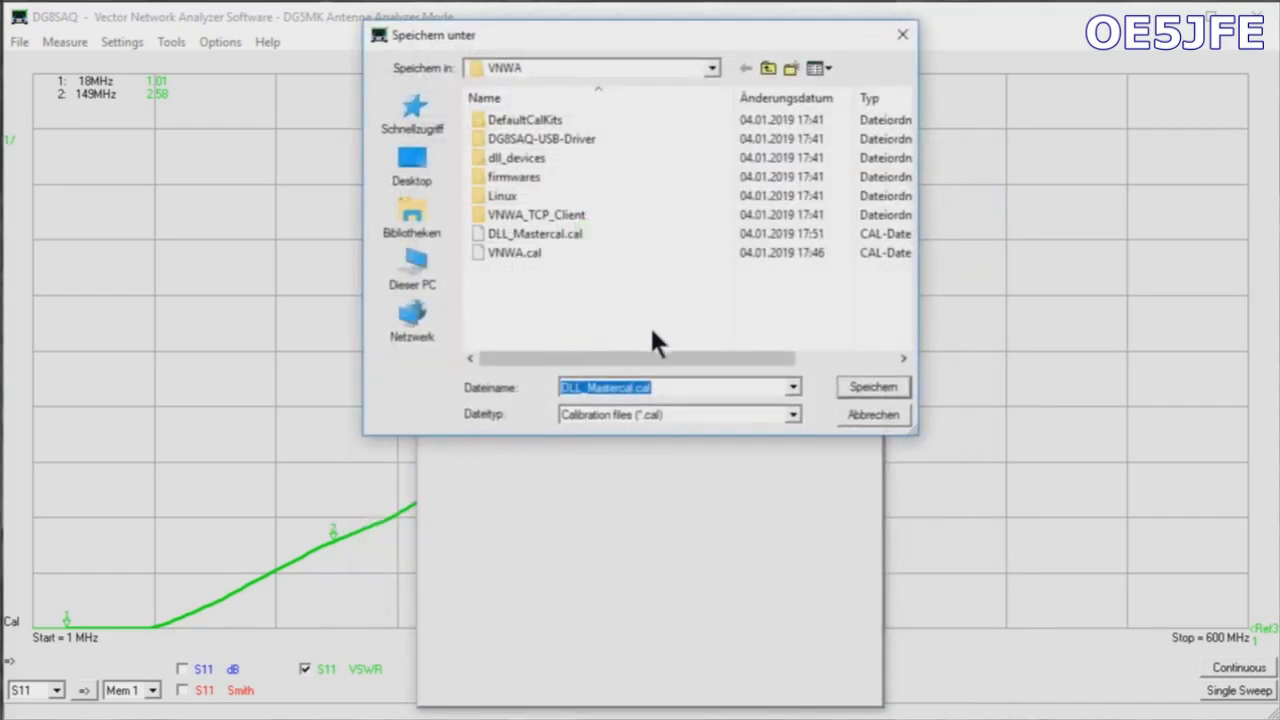
left_click(866, 384)
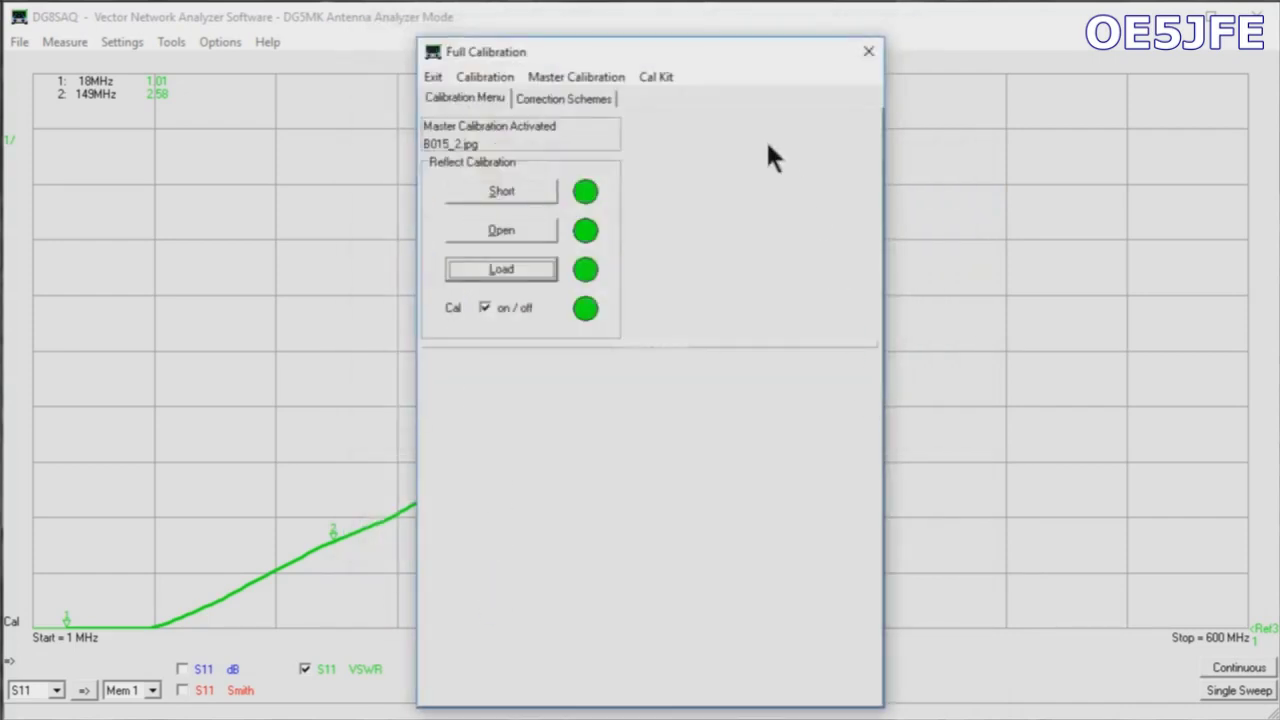
- Show the Cal Kit info, confirming the active kit B015_2 from G:\VNWA
left_click(498, 78)
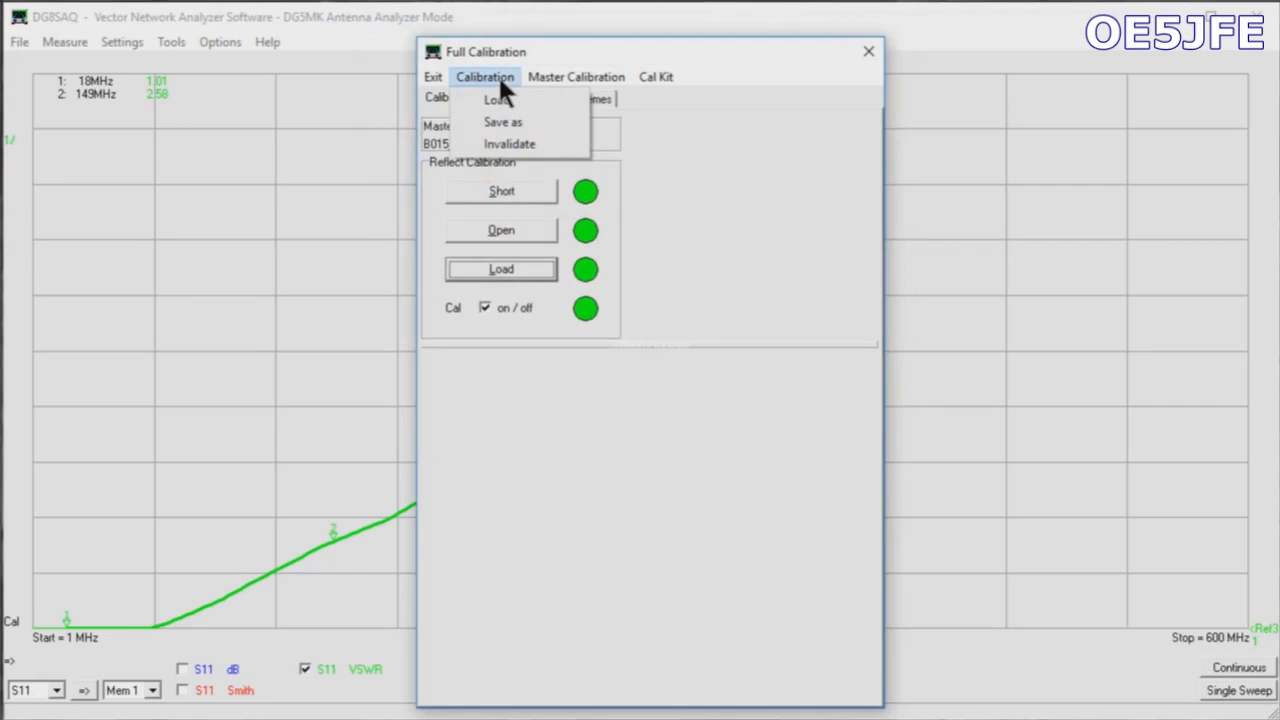
mouse_move(643, 80)
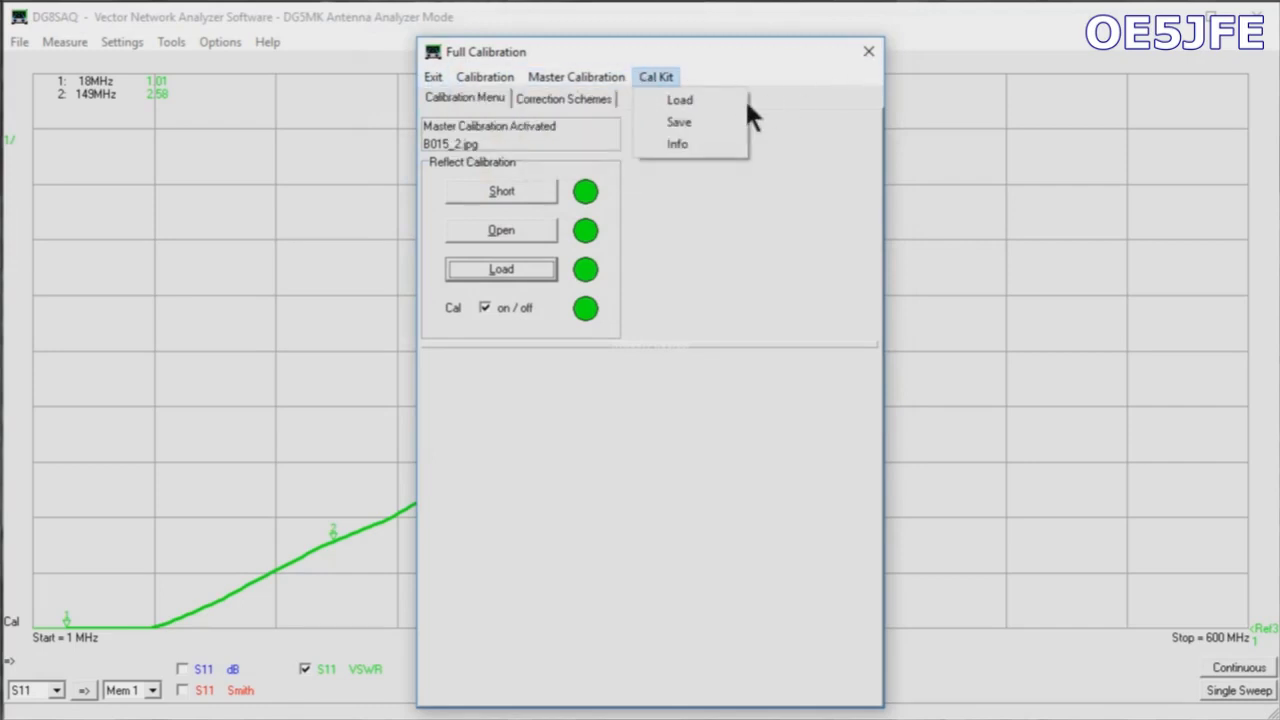
left_click(705, 143)
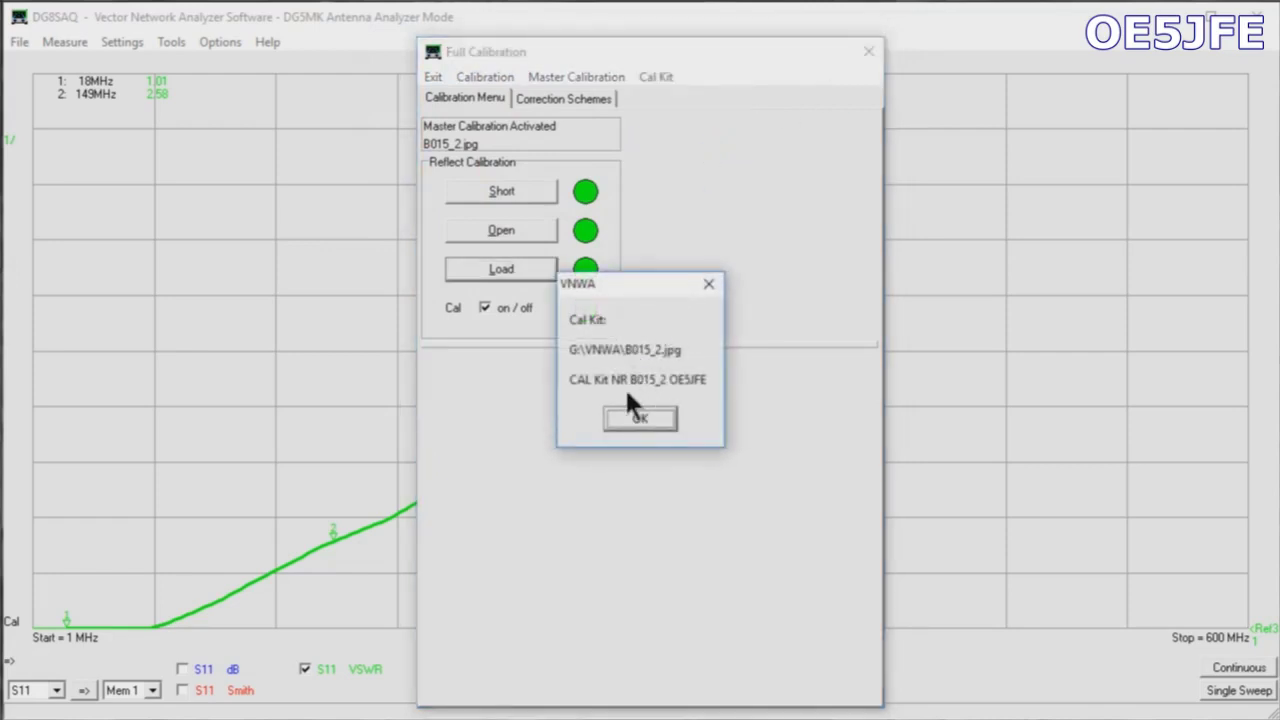
- Dismiss the cal kit info and run a single sweep over 140–150 MHz
left_click(656, 417)
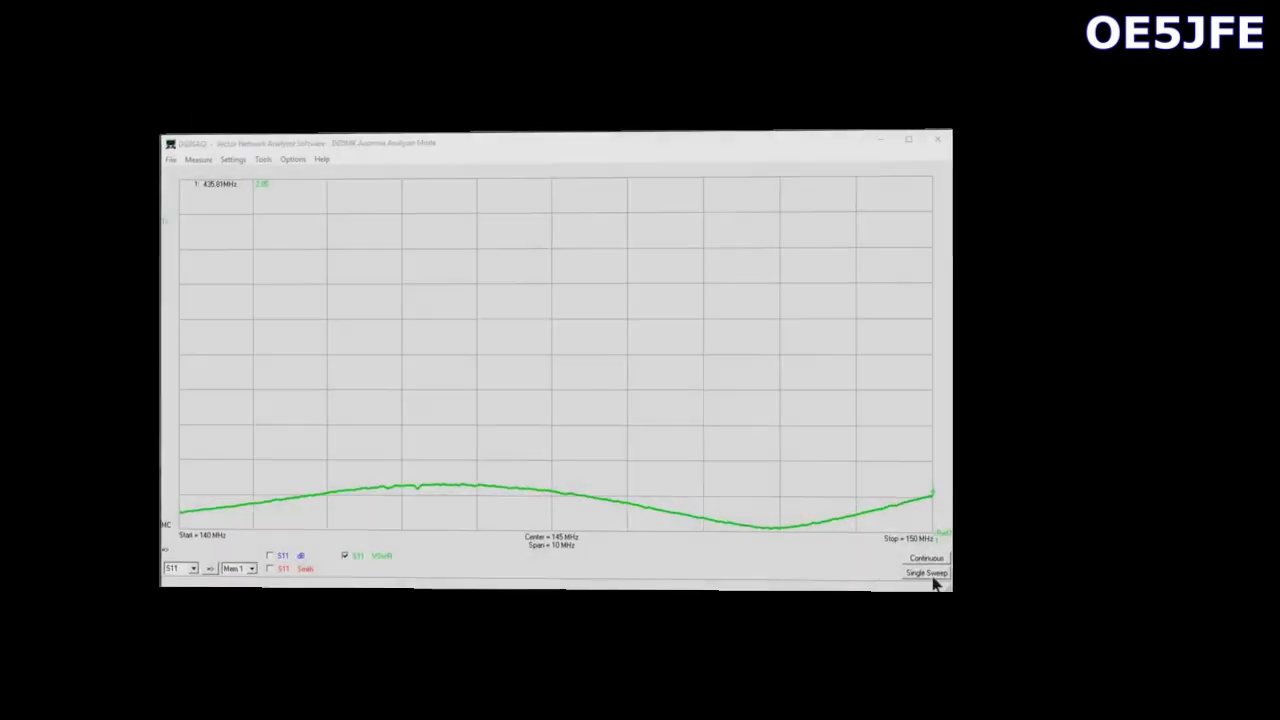
left_click(950, 580)
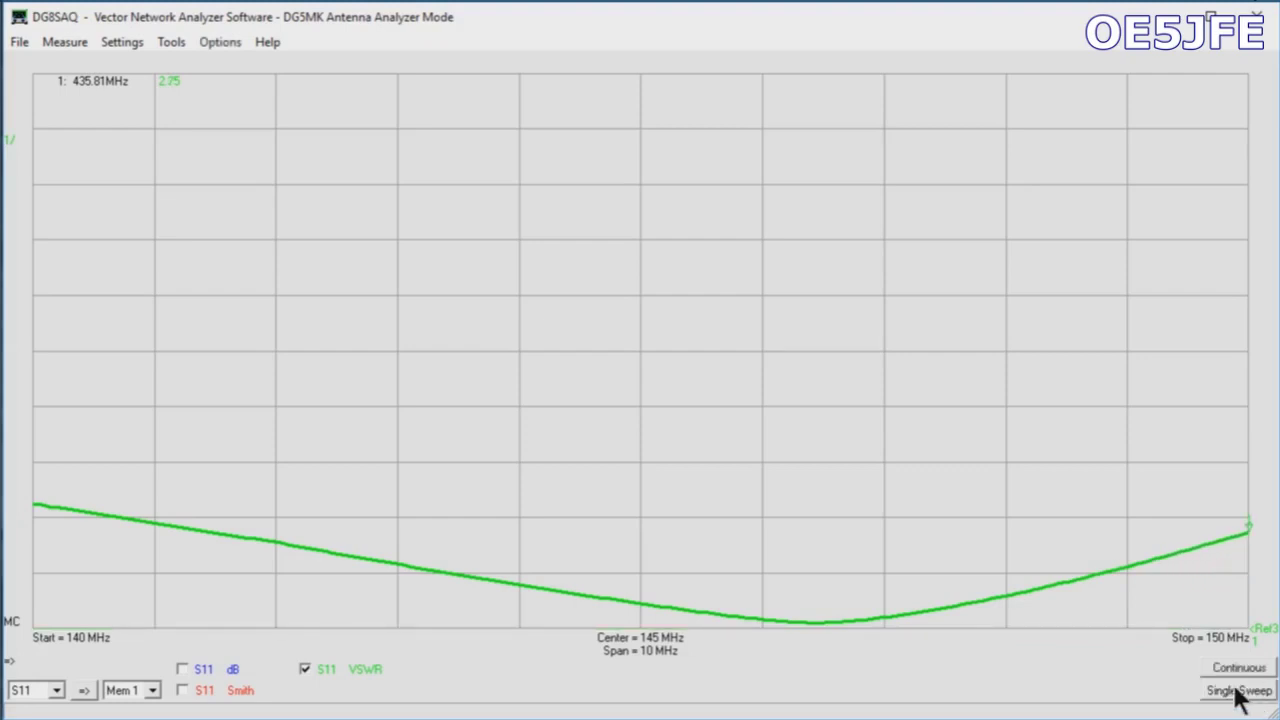
- Clear and re-add the markers, placing marker 1 at 145.50 MHz
right_click(814, 621)
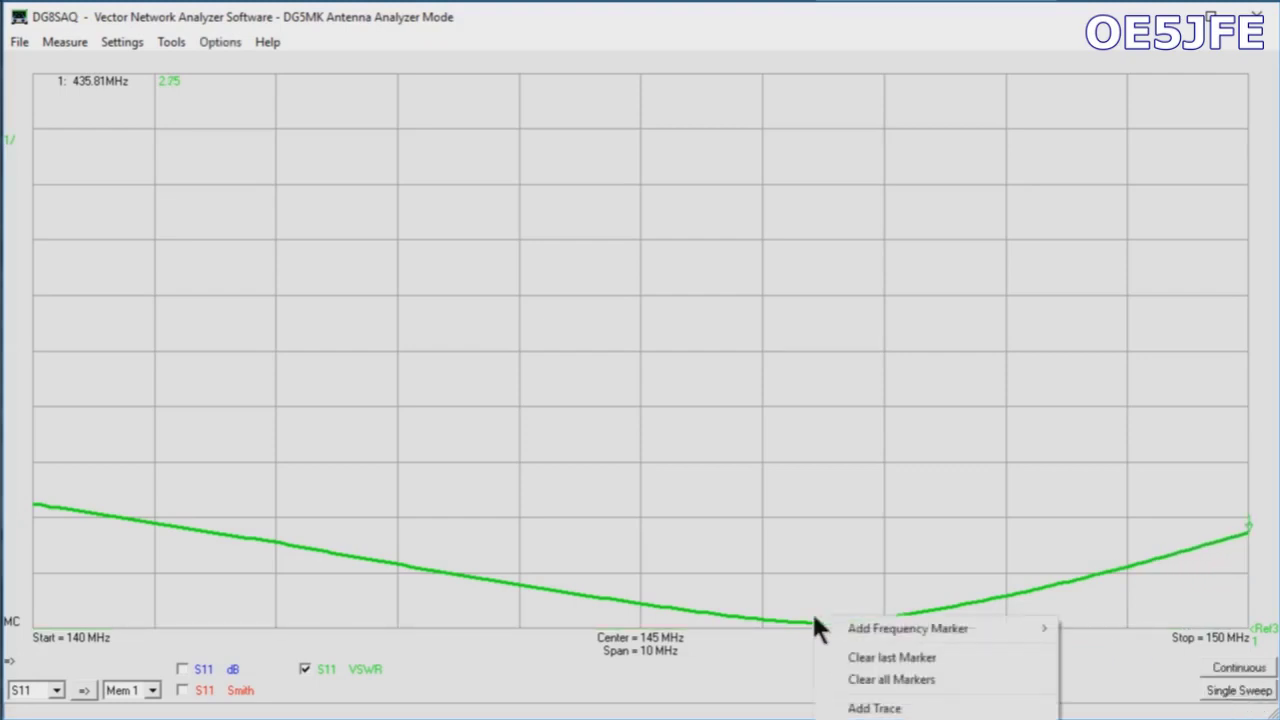
mouse_move(869, 627)
left_click(1074, 633)
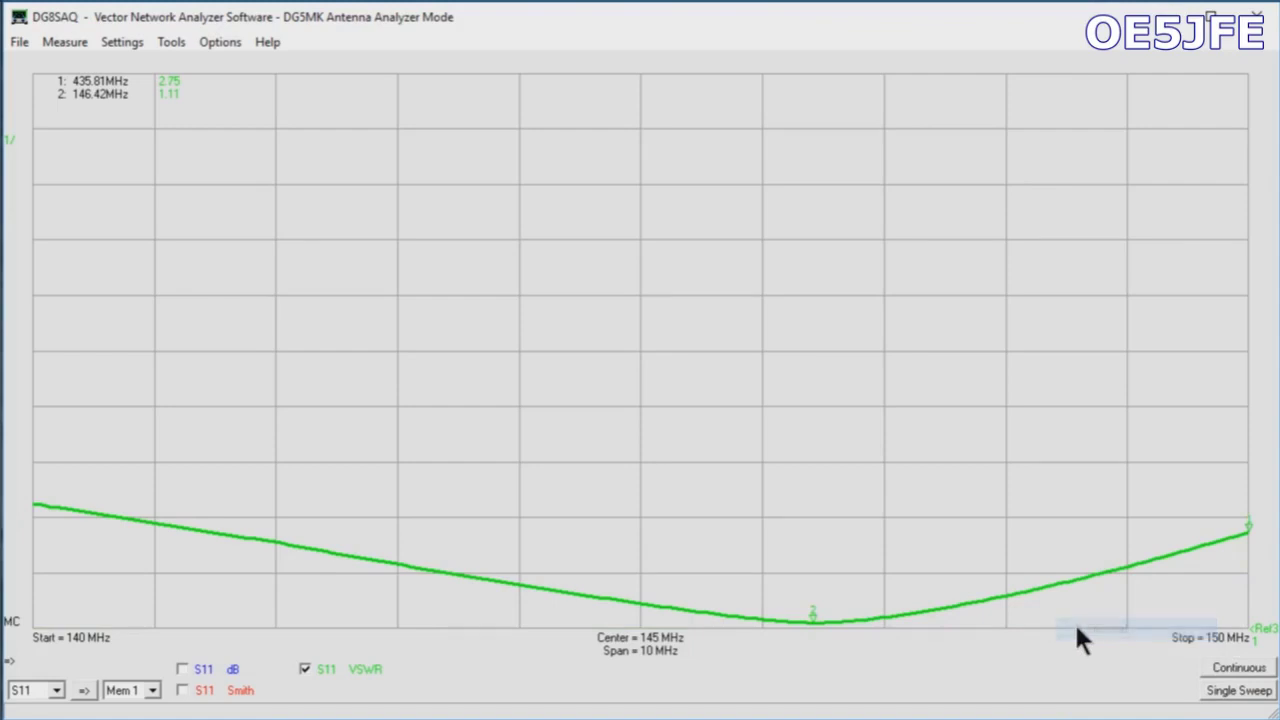
right_click(840, 596)
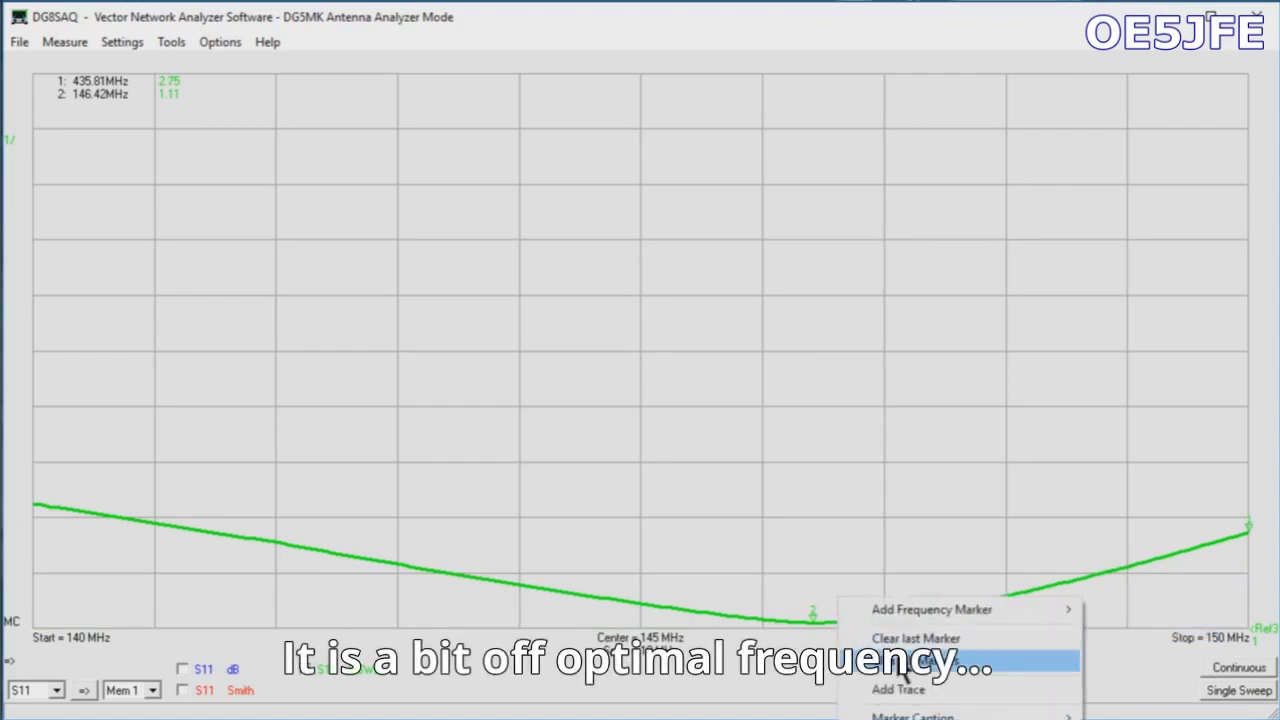
left_click(899, 660)
right_click(815, 614)
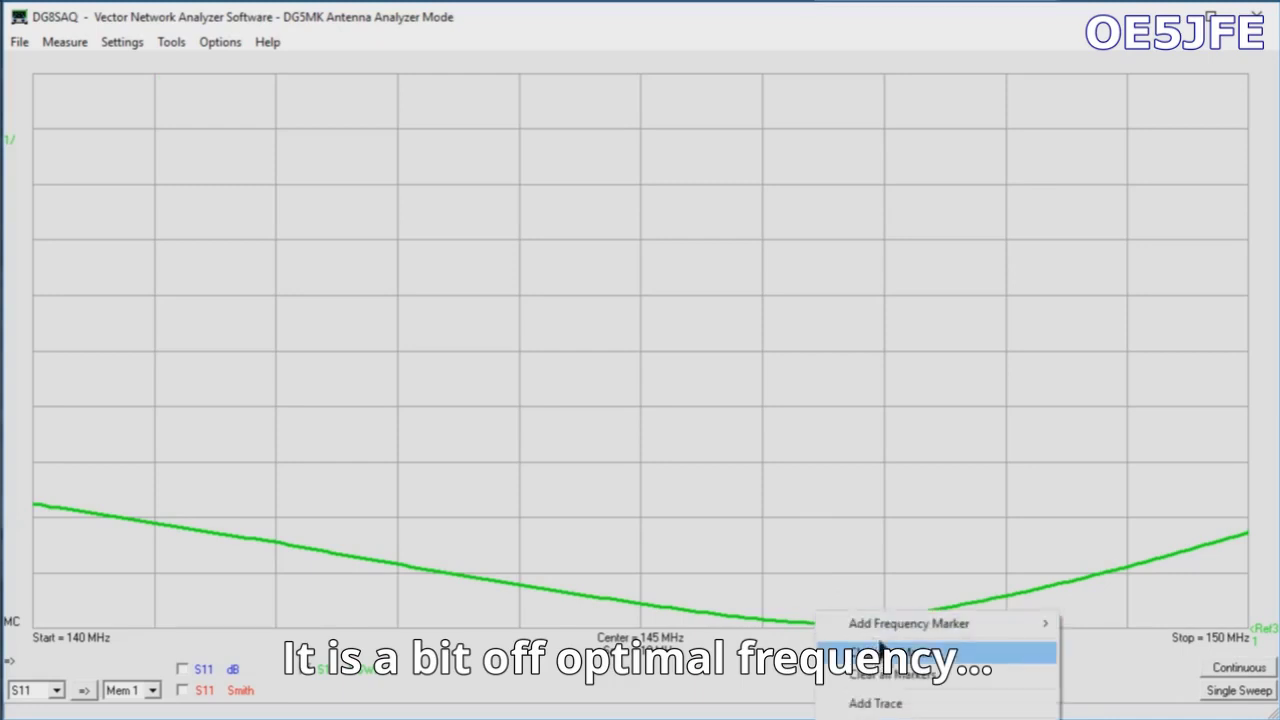
mouse_move(889, 632)
left_click(1063, 624)
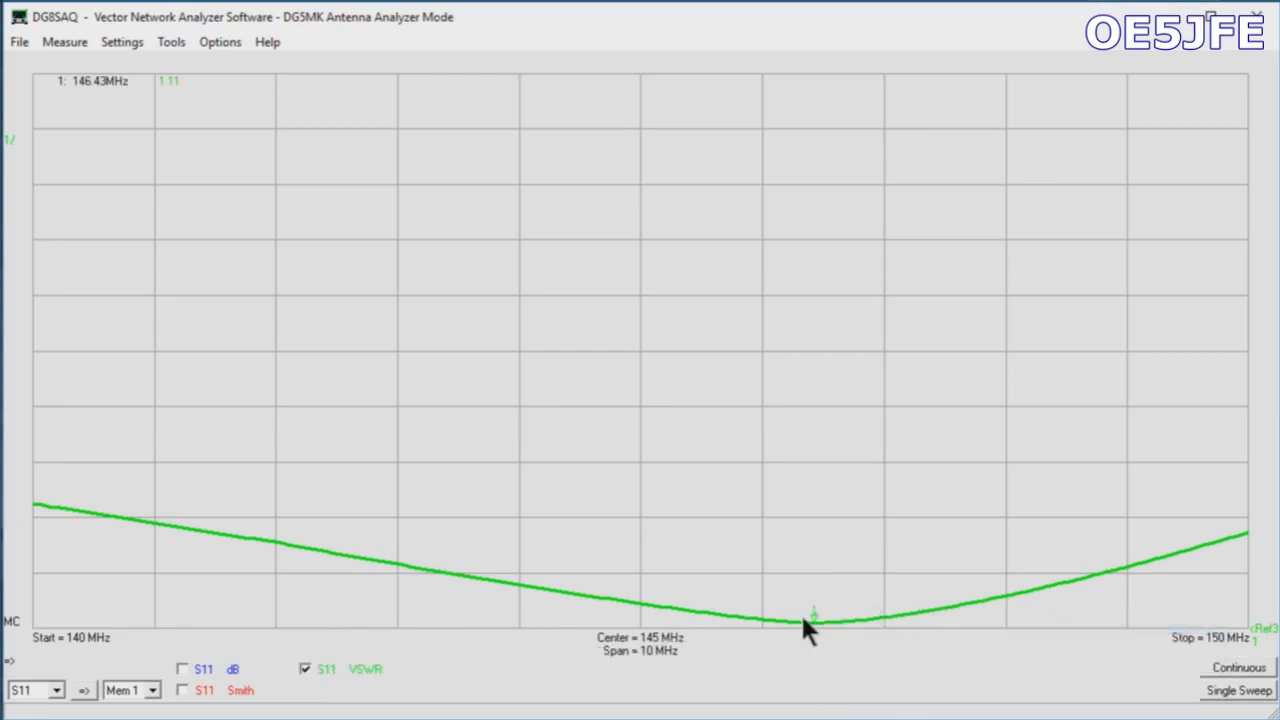
mouse_move(803, 616)
left_mouse_down()
mouse_move(819, 637)
mouse_move(630, 637)
mouse_move(700, 645)
left_mouse_up()
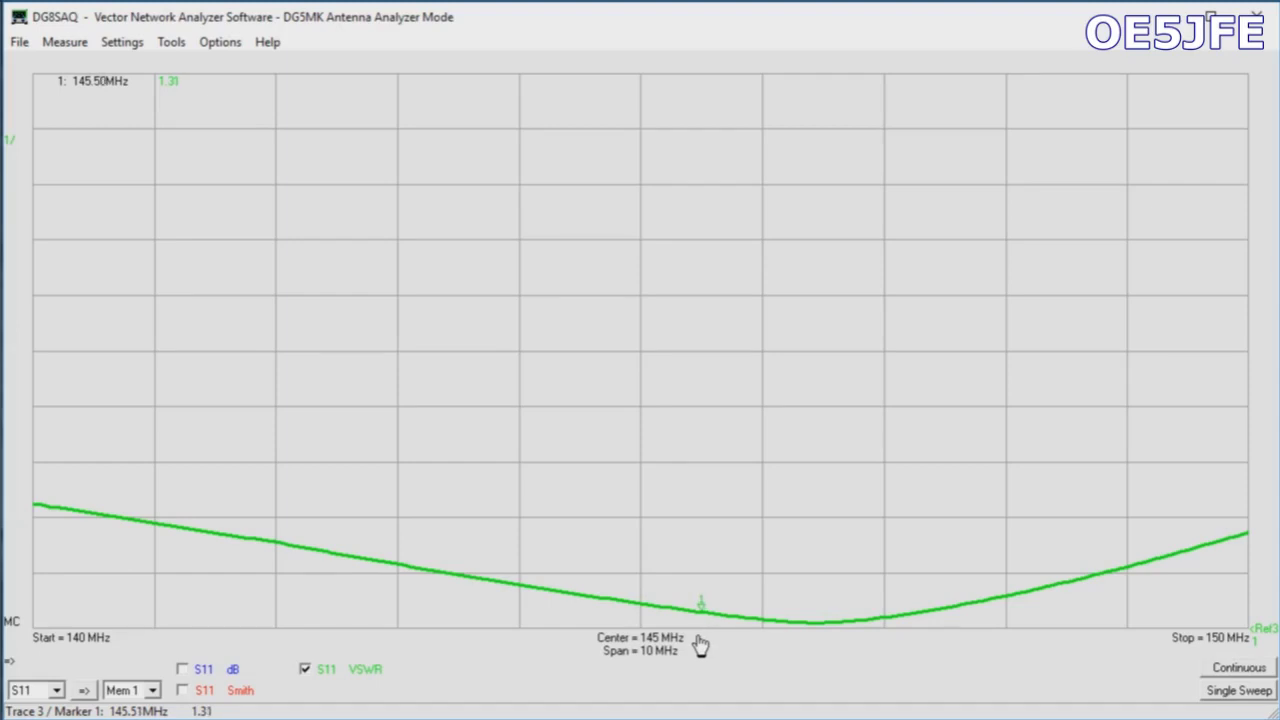
- Add a Minimum marker at the VSWR dip, reading 1.10 at 146.03 MHz
right_click(838, 447)
mouse_move(943, 457)
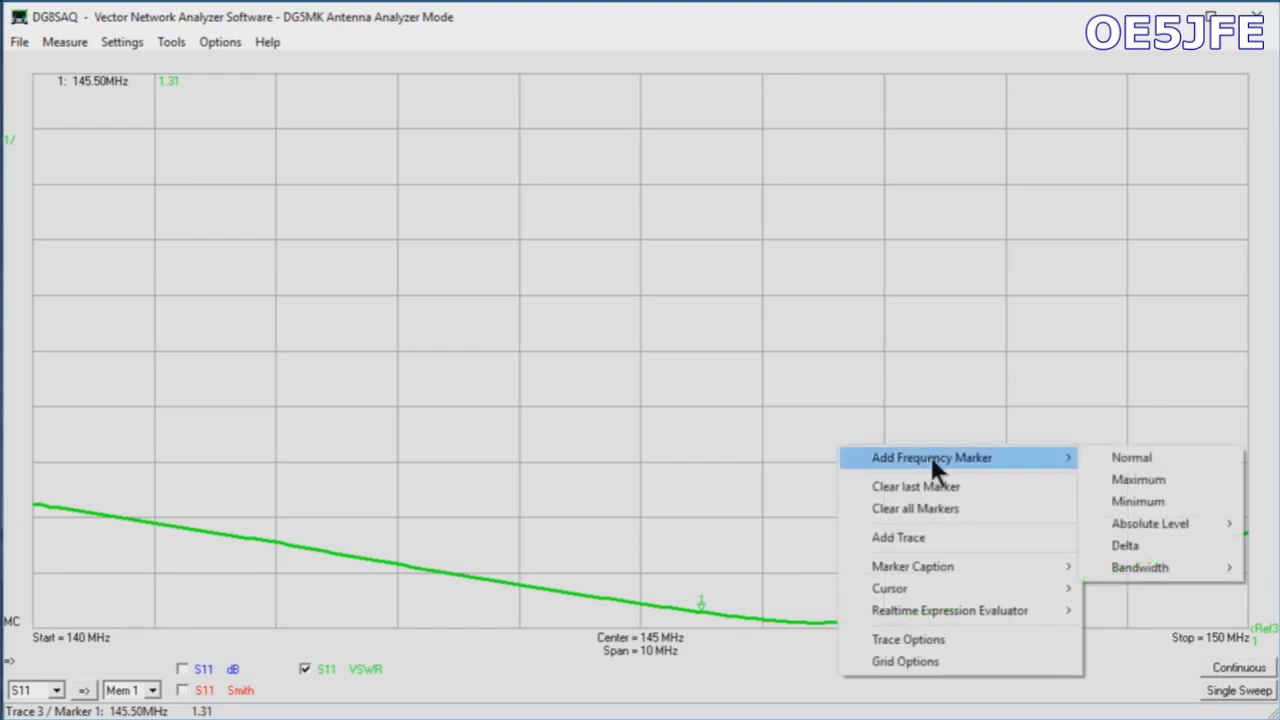
left_click(1137, 502)
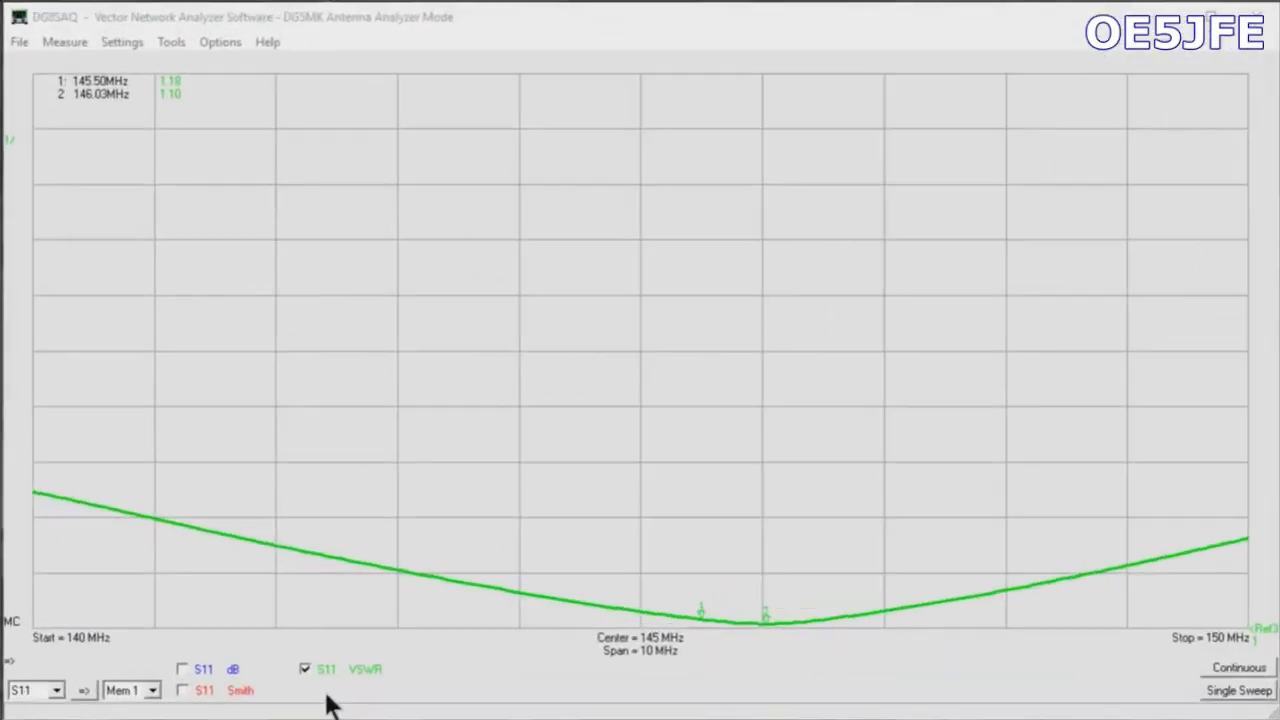
- Turn on the blue S11 dB trace as a second trace alongside VSWR
right_click(369, 586)
left_click(423, 592)
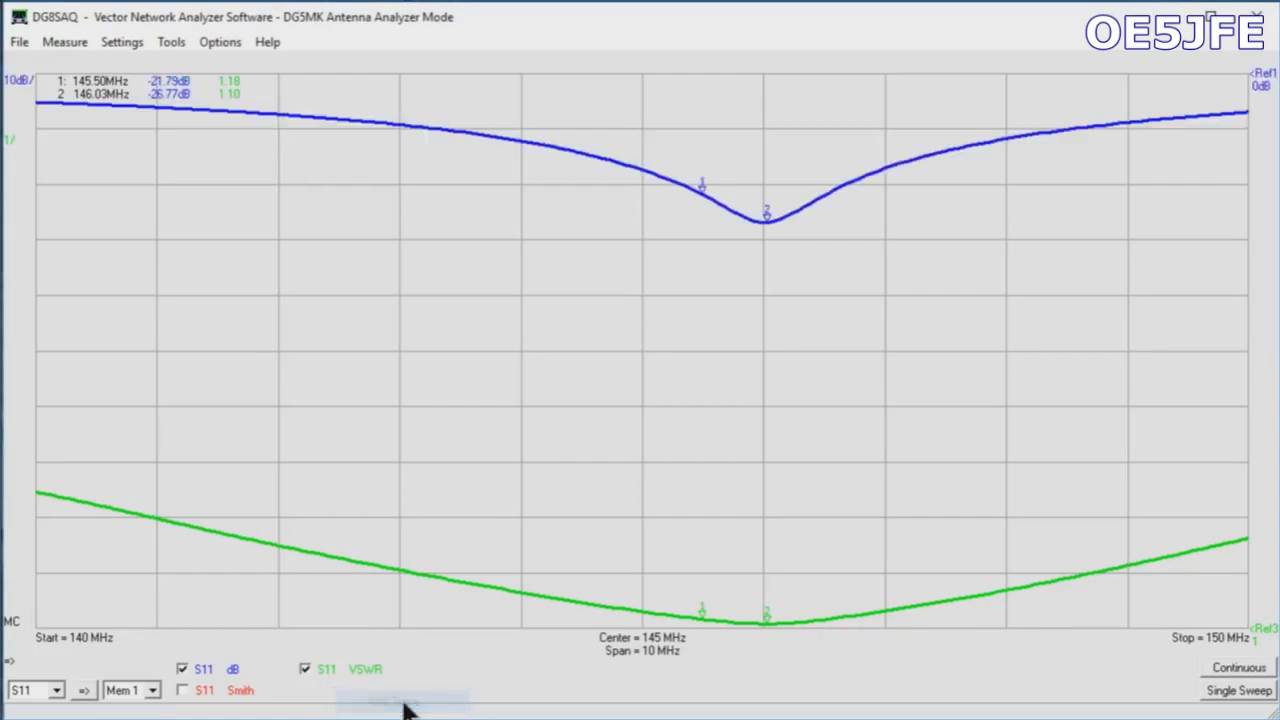
left_click(184, 673)
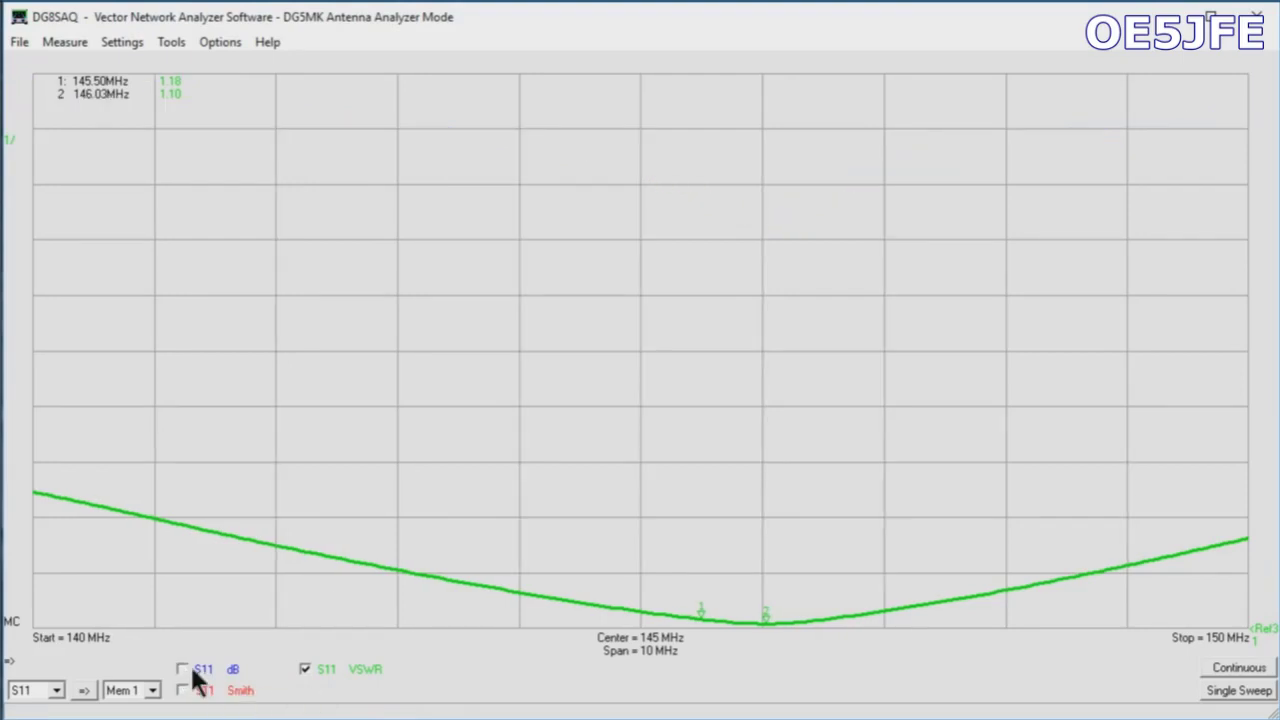
left_click(195, 674)
- In Display Settings, switch trace 1 to impedance magnitude |Z|, after trying real Z and imag Z
double_click(196, 672)
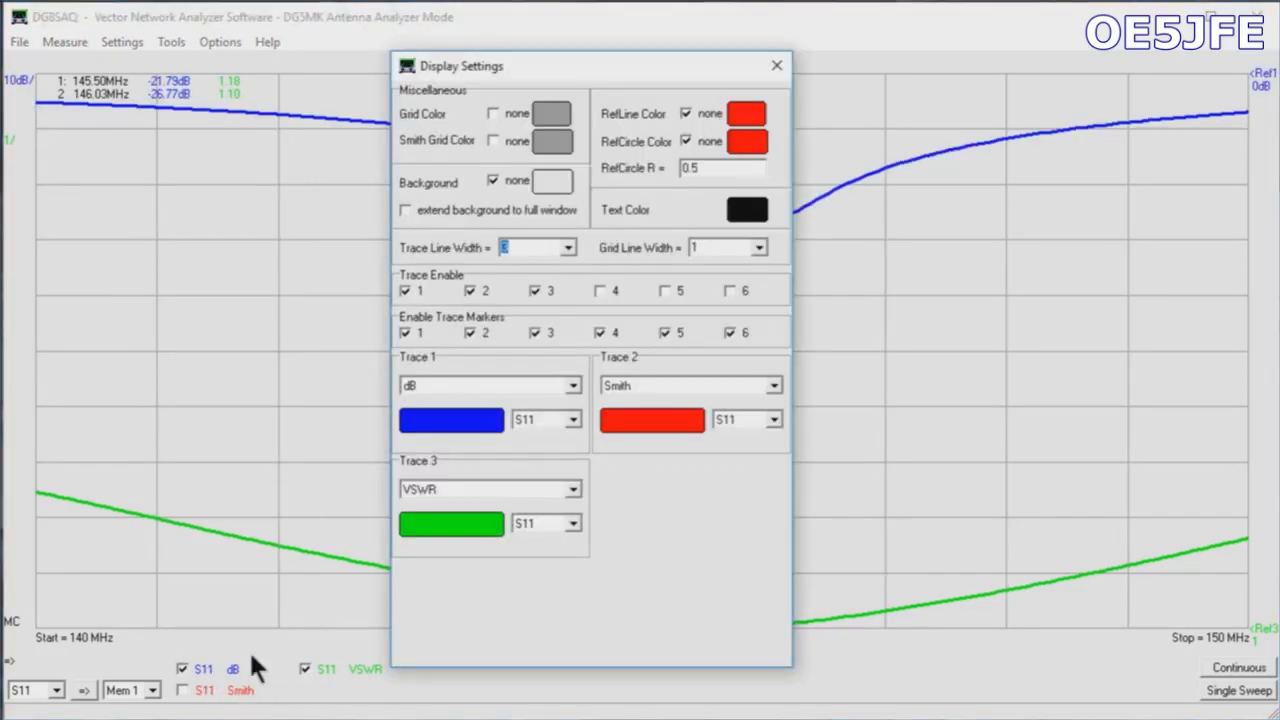
left_click(572, 385)
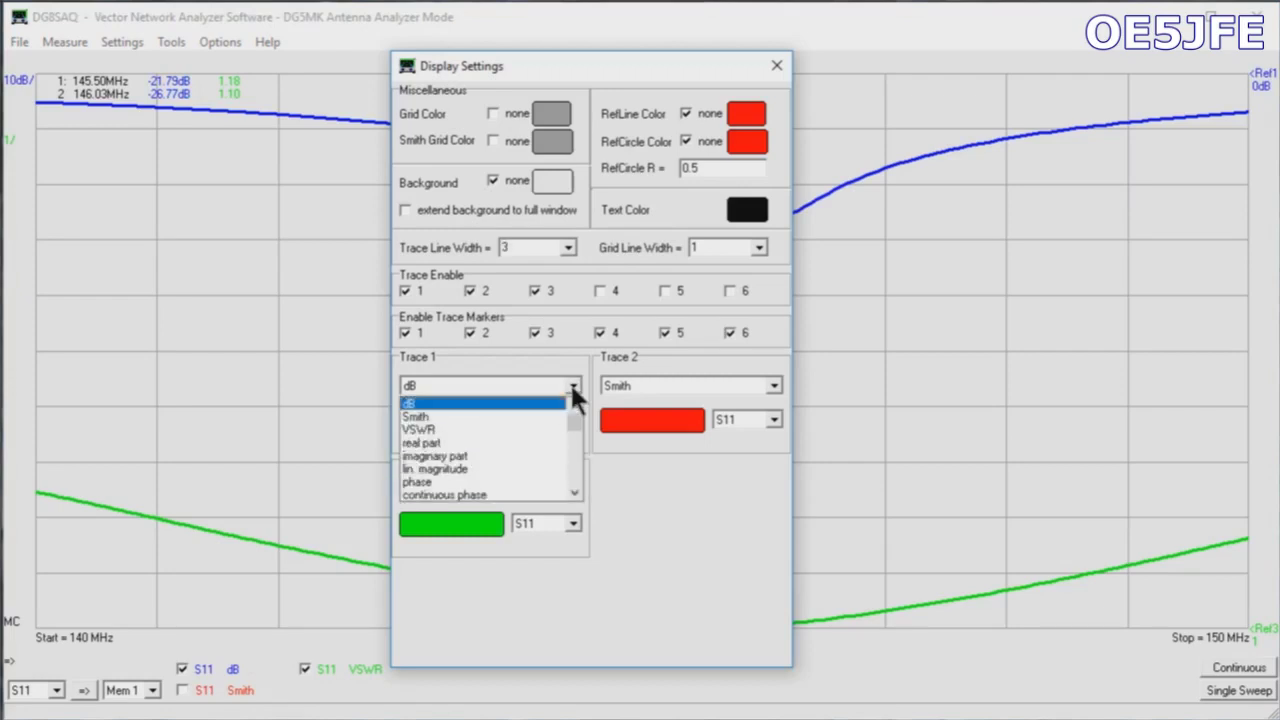
scroll(530, 440, "down", 2)
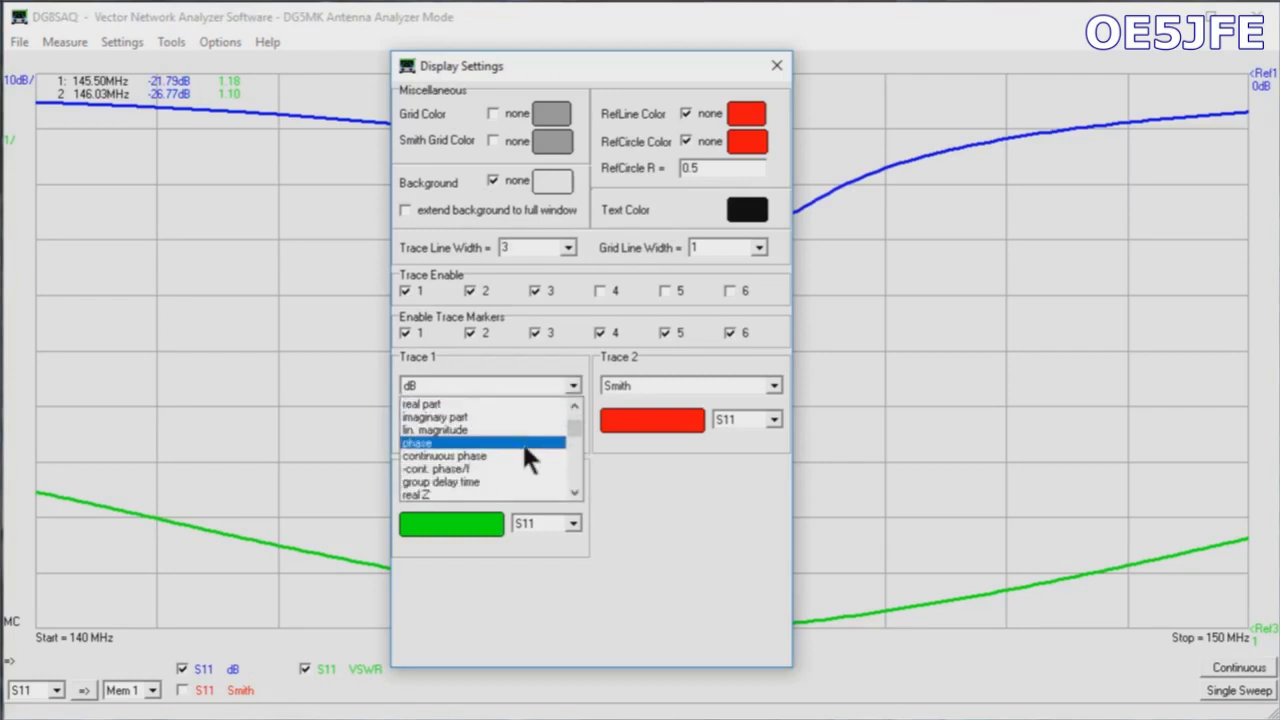
left_click(446, 457)
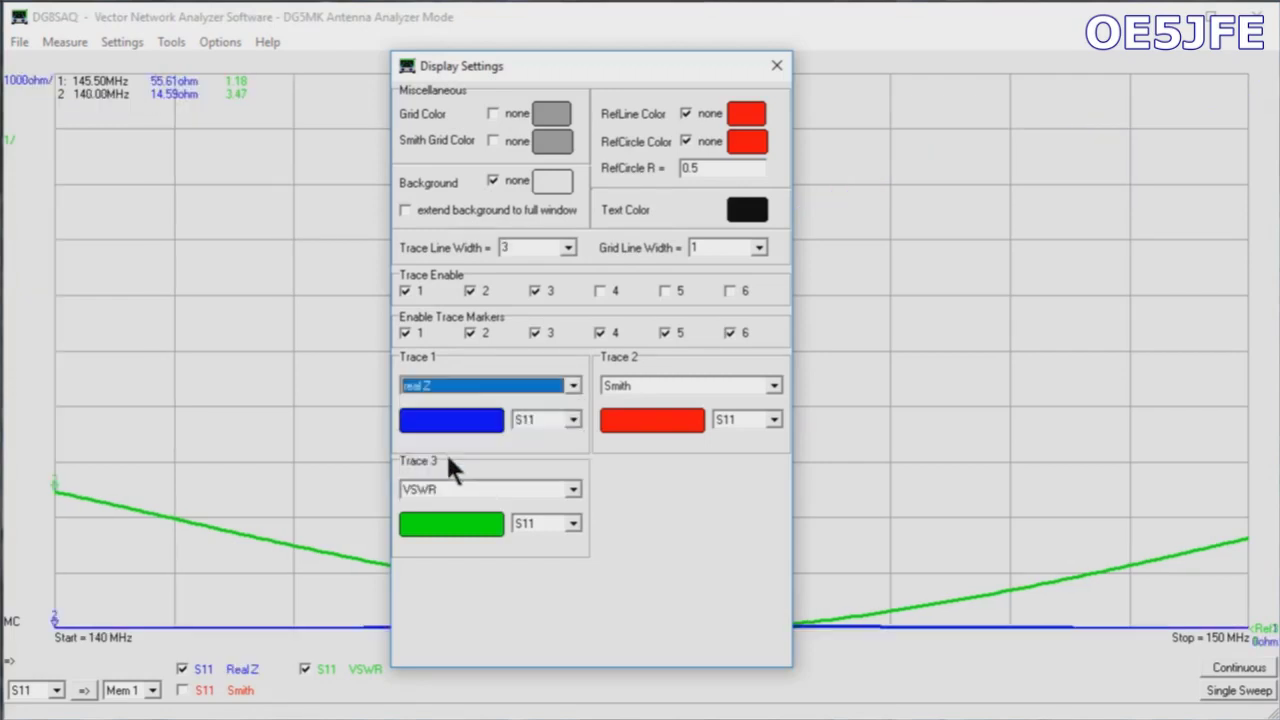
left_click(537, 392)
left_click(500, 423)
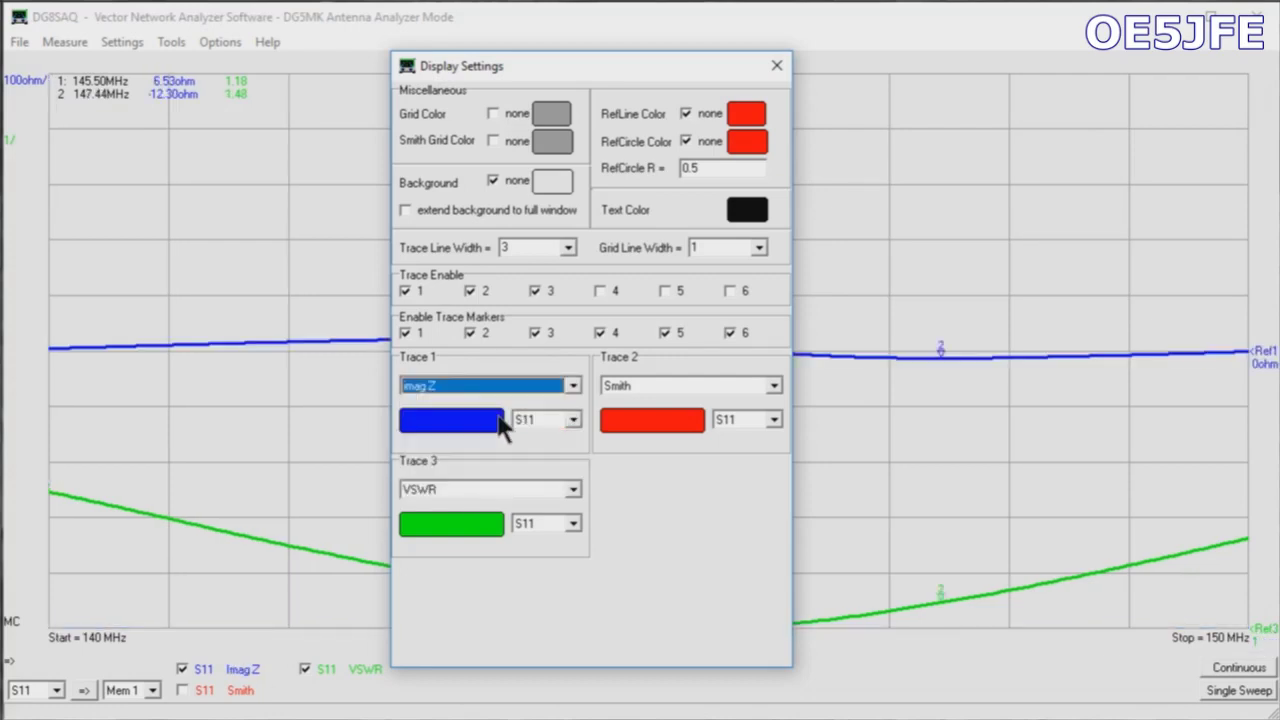
left_click(514, 392)
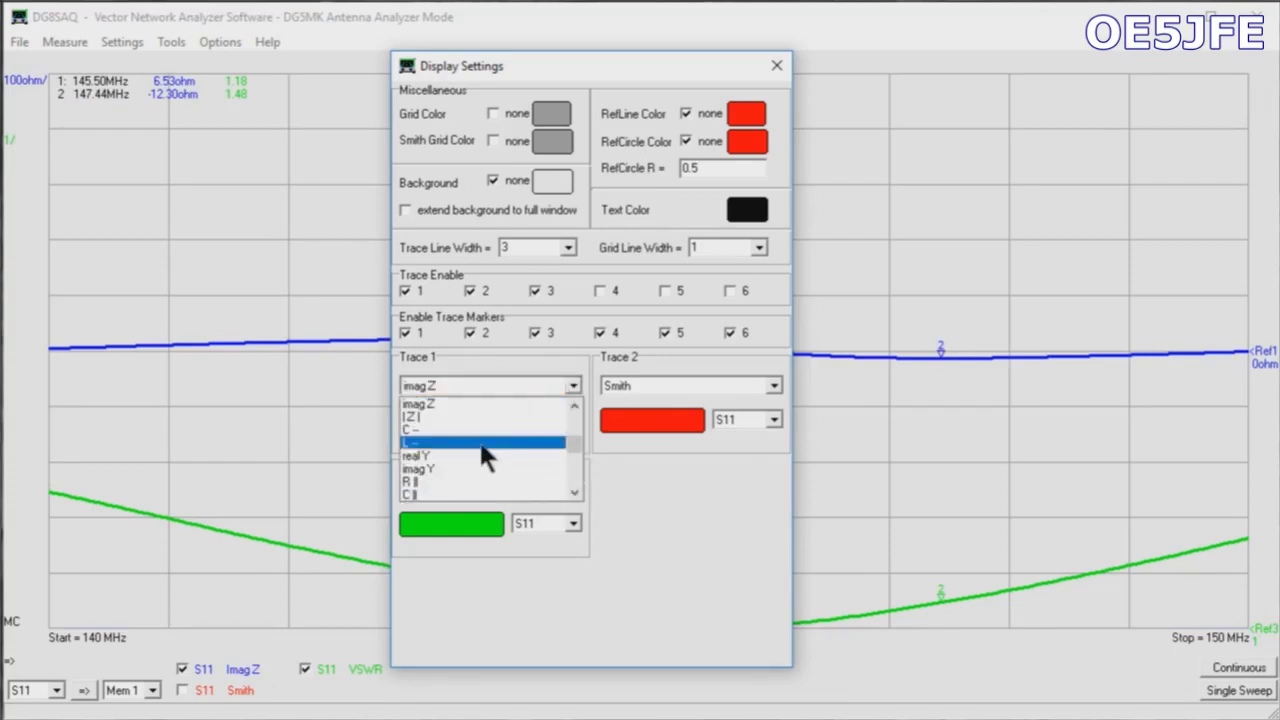
left_click(477, 418)
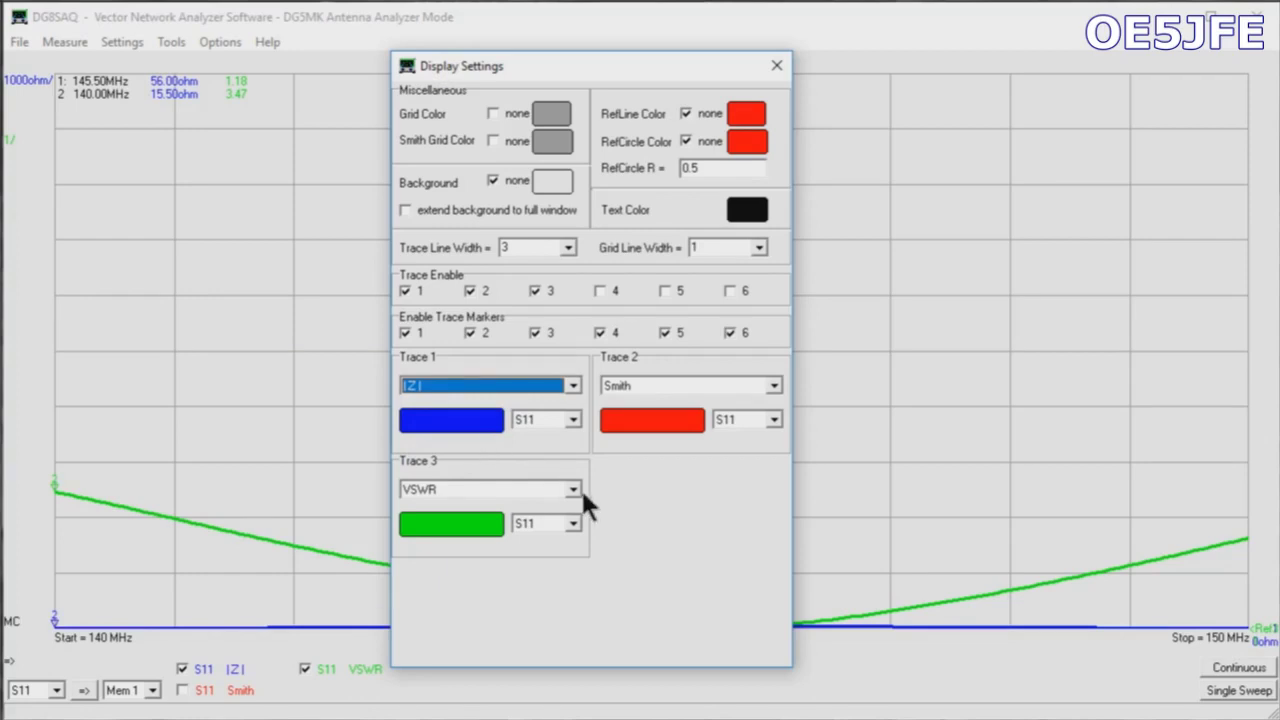
left_click(778, 66)
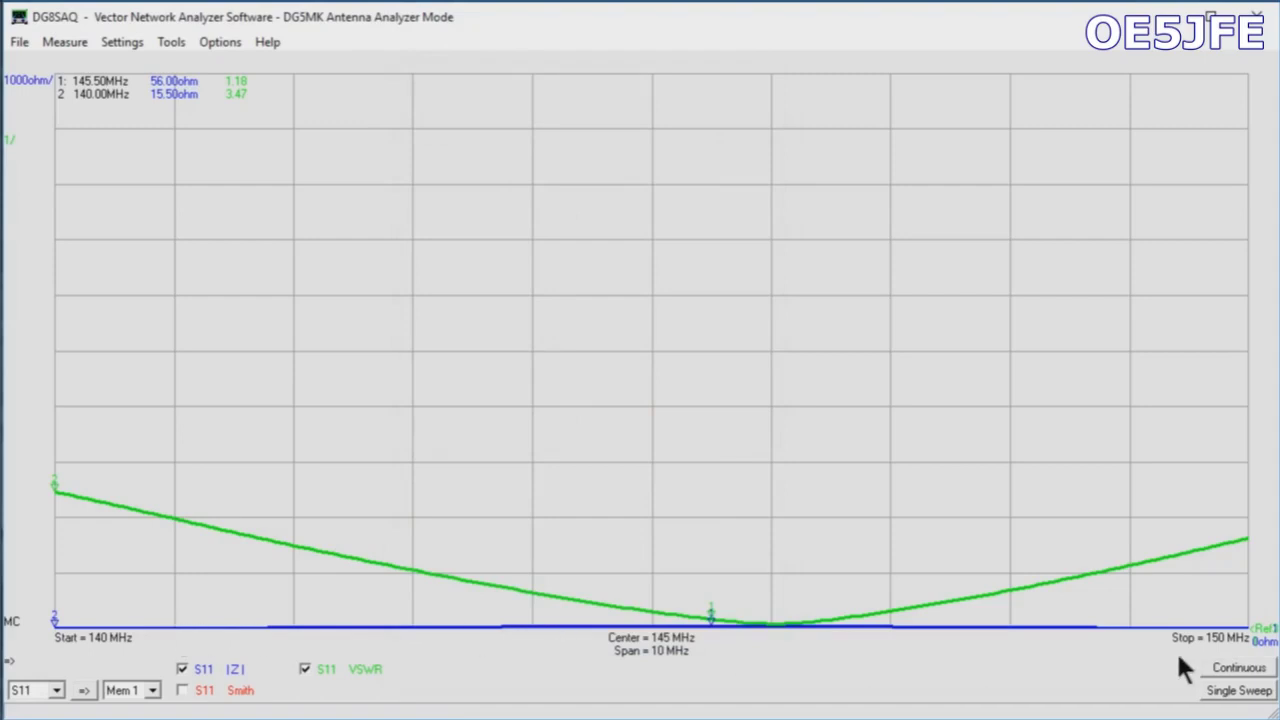
- Run a fresh sweep, then enter 10 ohm/div, reference level 50 ohm and reference position 501 for |Z|
left_click(1228, 692)
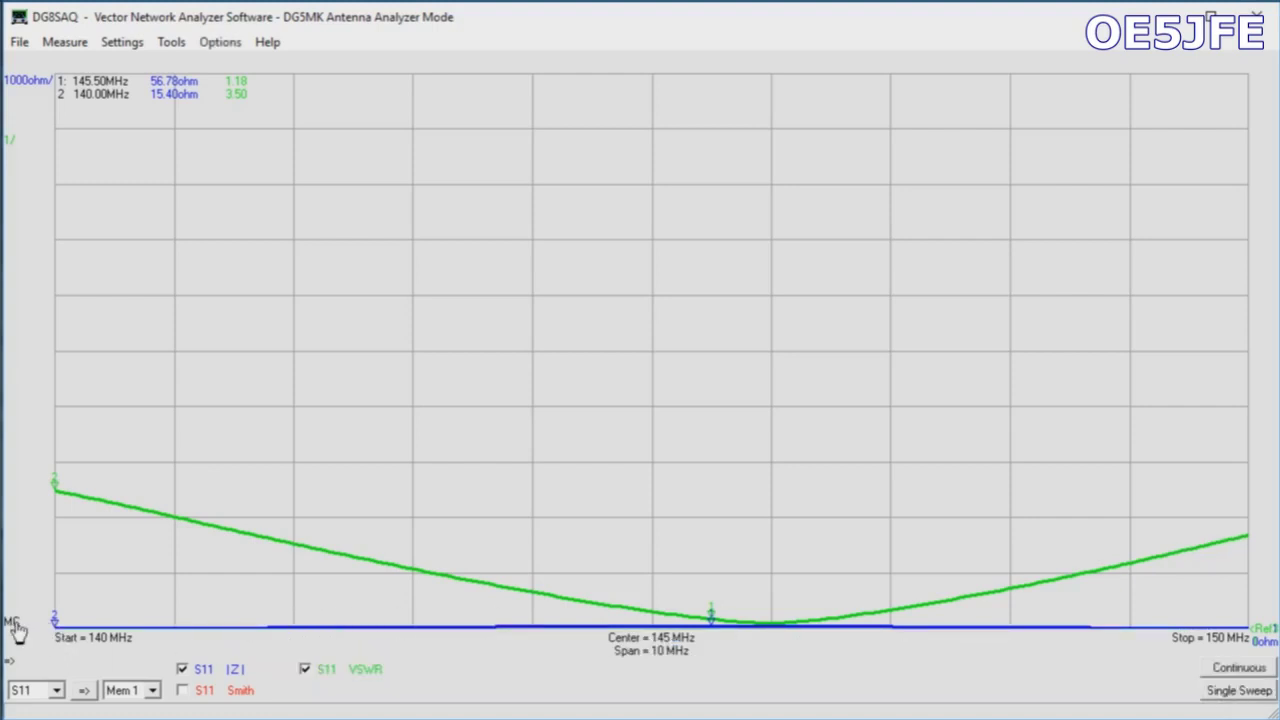
left_click(16, 84)
left_click(541, 258)
left_click_drag(541, 258, 479, 256)
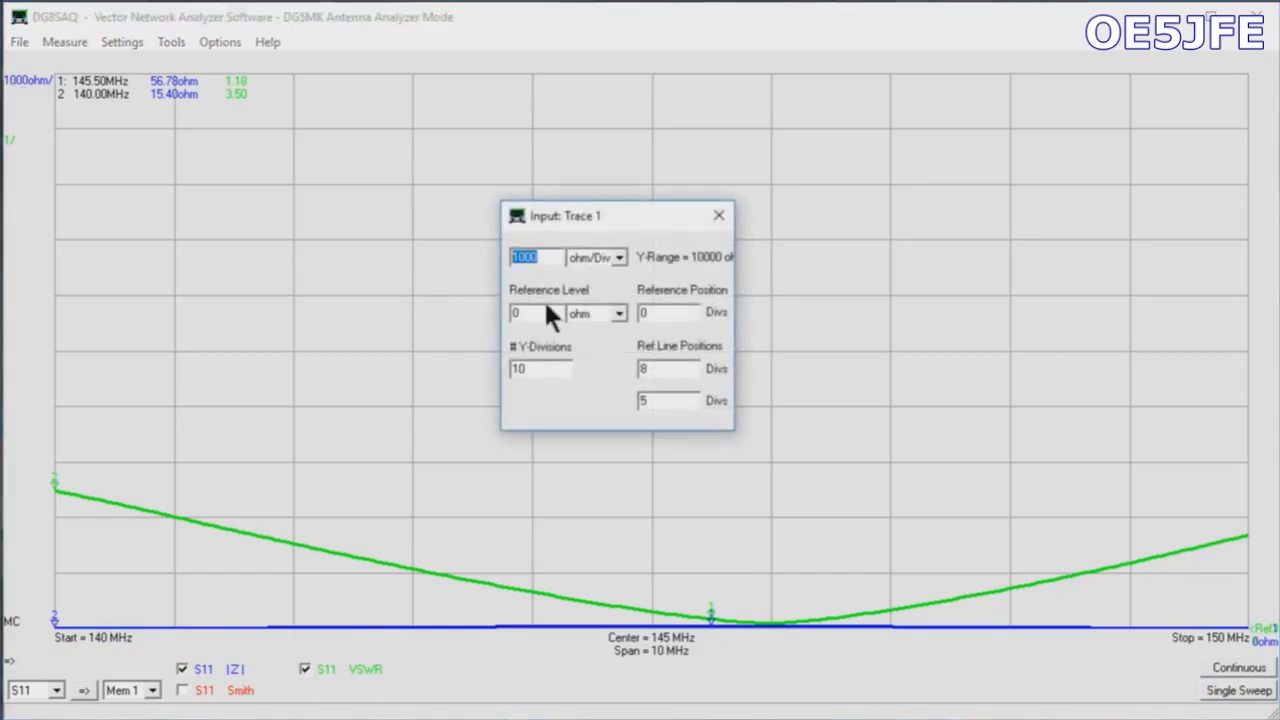
type("10")
left_click_drag(543, 314, 468, 318)
type("50")
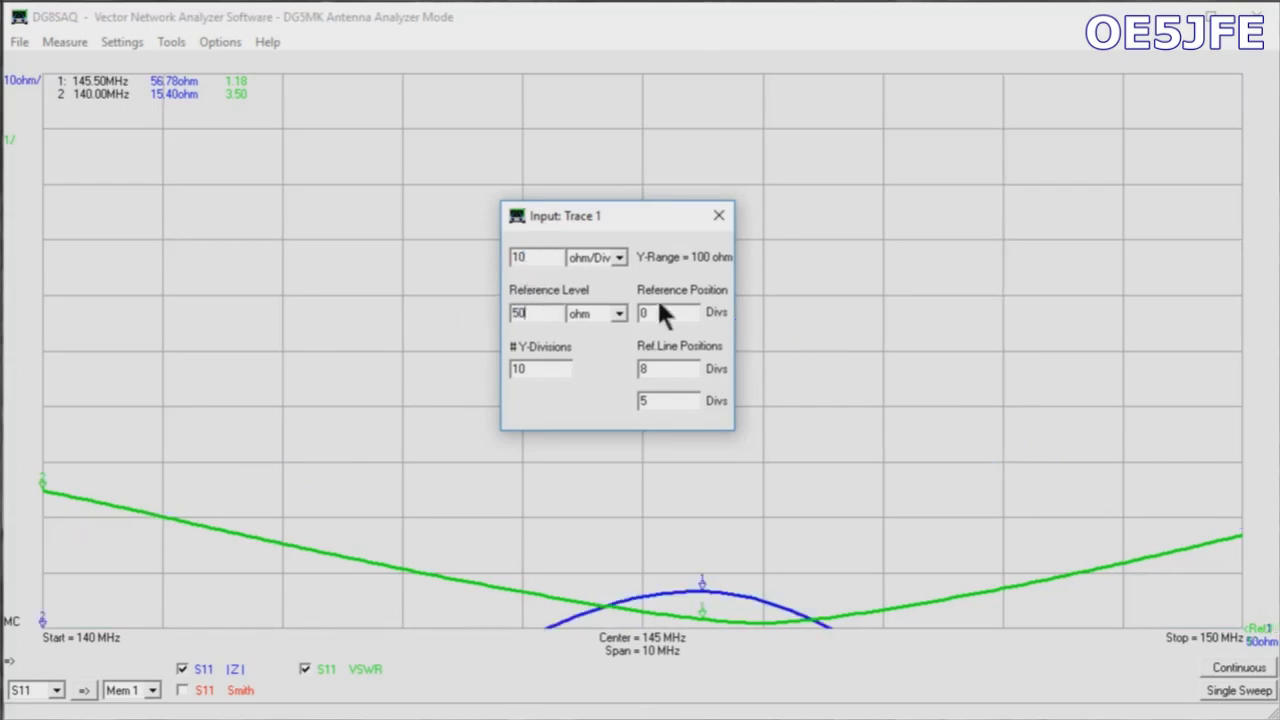
left_click_drag(661, 313, 493, 318)
type("50")
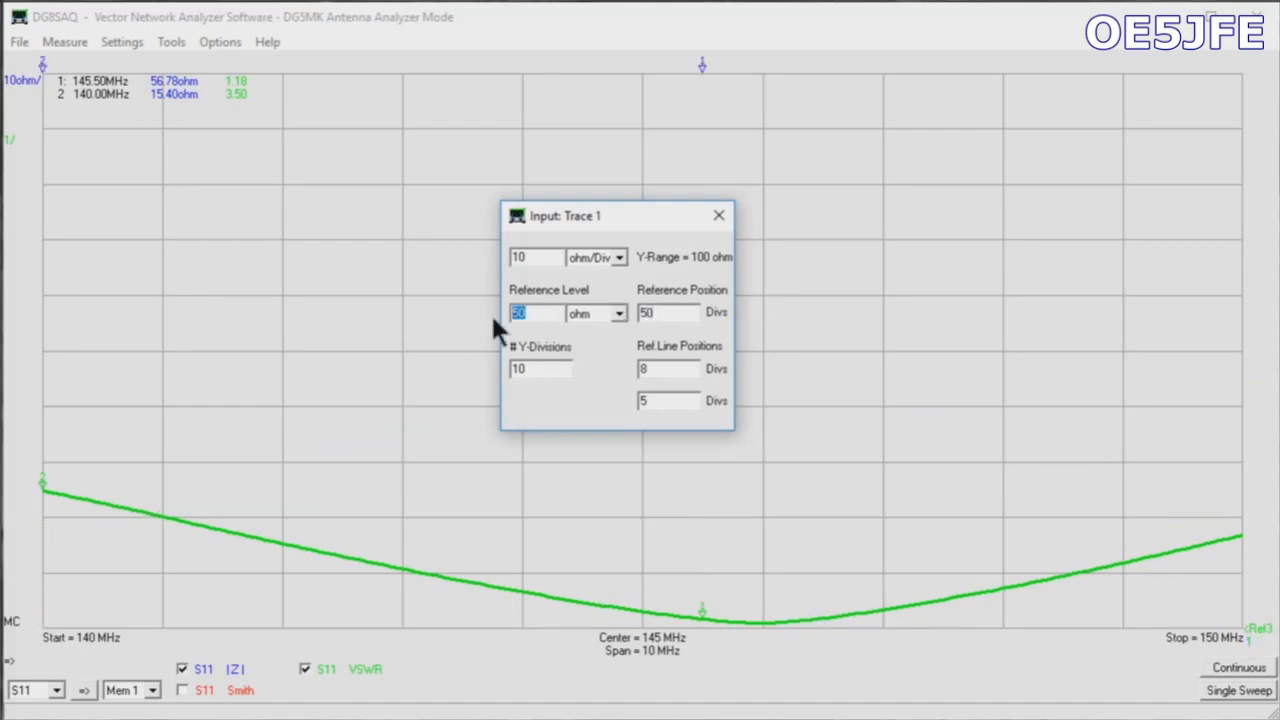
type("1")
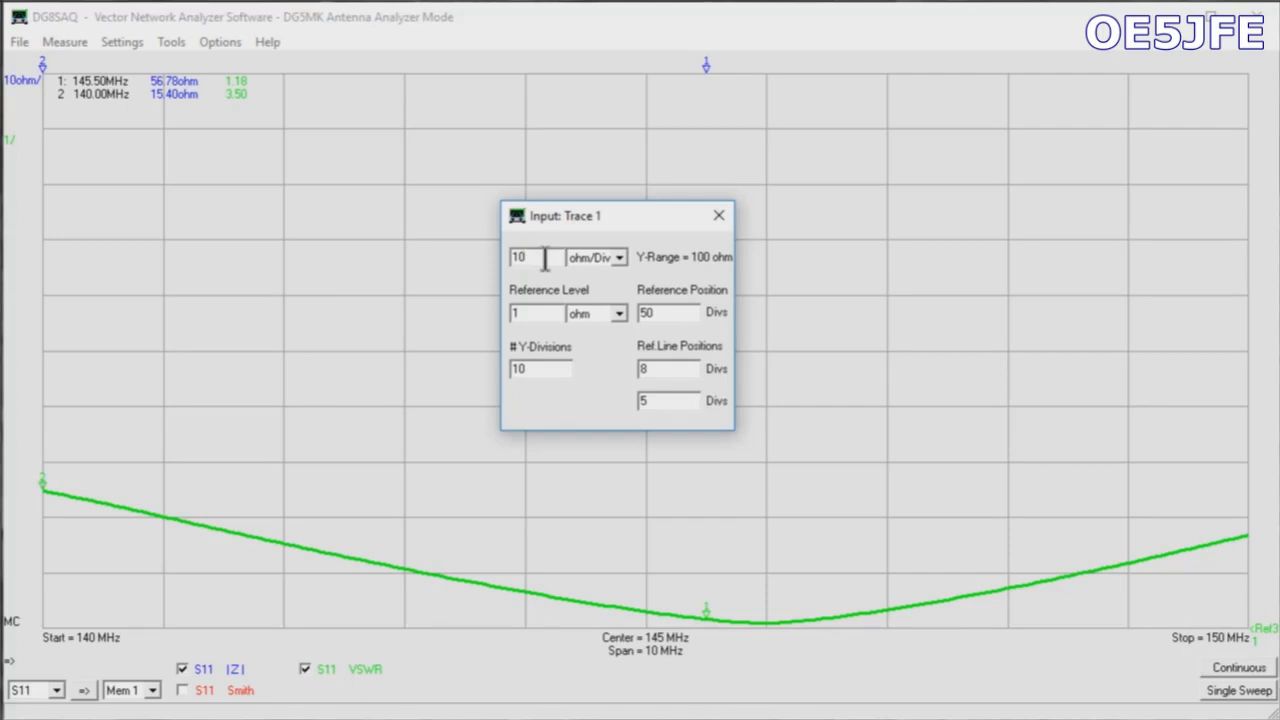
- Correct the |Z| scale to 75 ohm/div, reference level 50 ohm, reference position 5 divisions
left_click_drag(544, 258, 474, 270)
type("75")
left_click_drag(545, 313, 469, 316)
type("50")
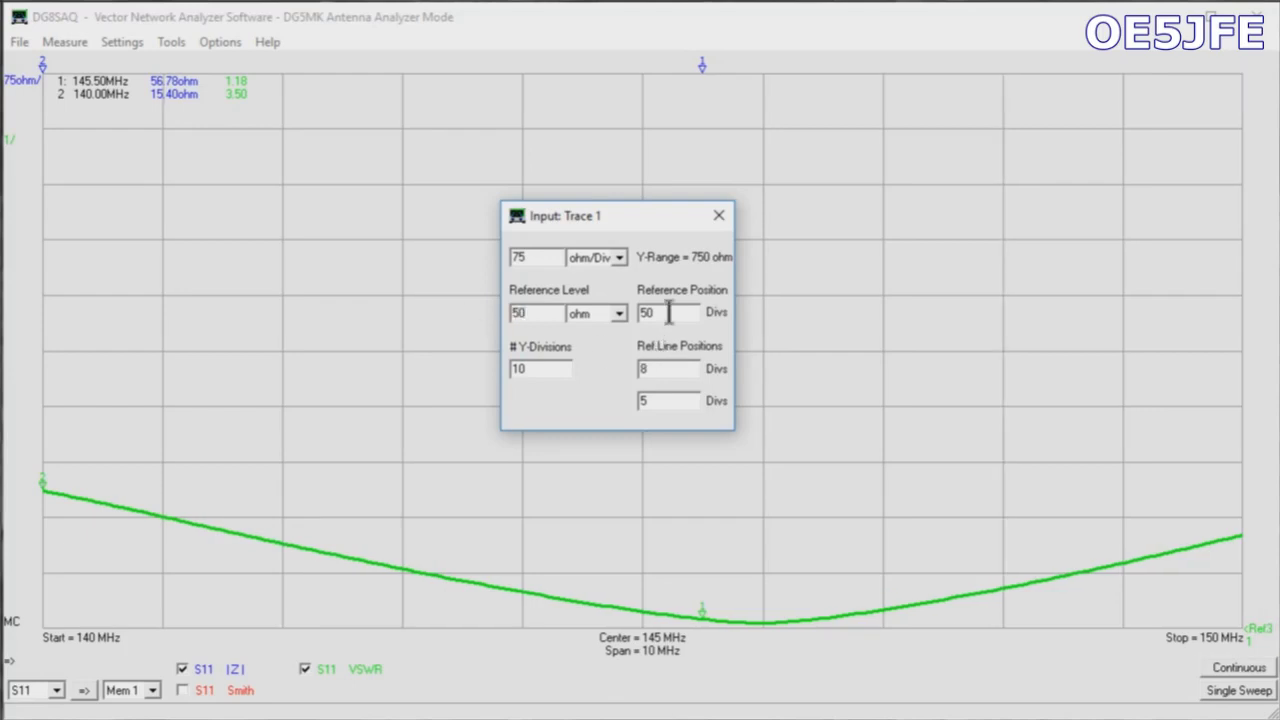
left_click_drag(668, 312, 613, 311)
type("5")
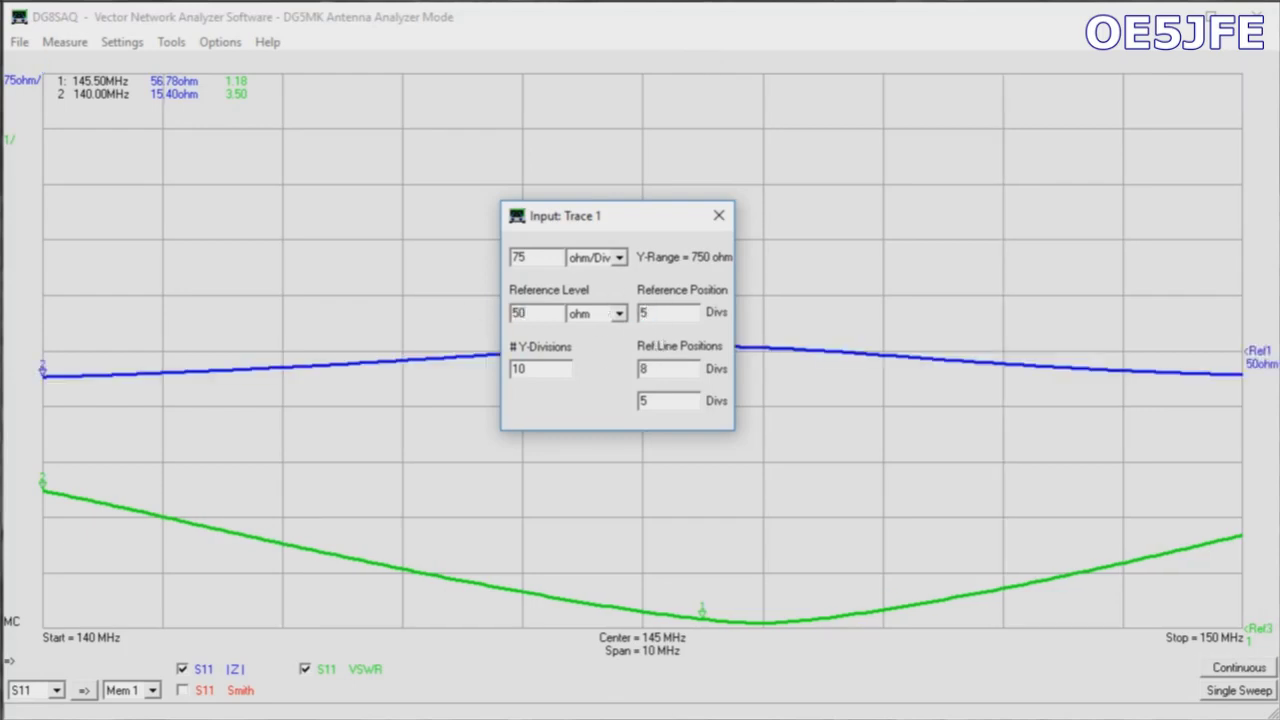
left_click(545, 258)
mouse_move(641, 219)
left_mouse_down()
mouse_move(663, 437)
mouse_move(636, 300)
mouse_move(514, 377)
mouse_move(607, 270)
mouse_move(631, 200)
mouse_move(614, 146)
mouse_move(631, 103)
mouse_move(721, 97)
left_mouse_up()
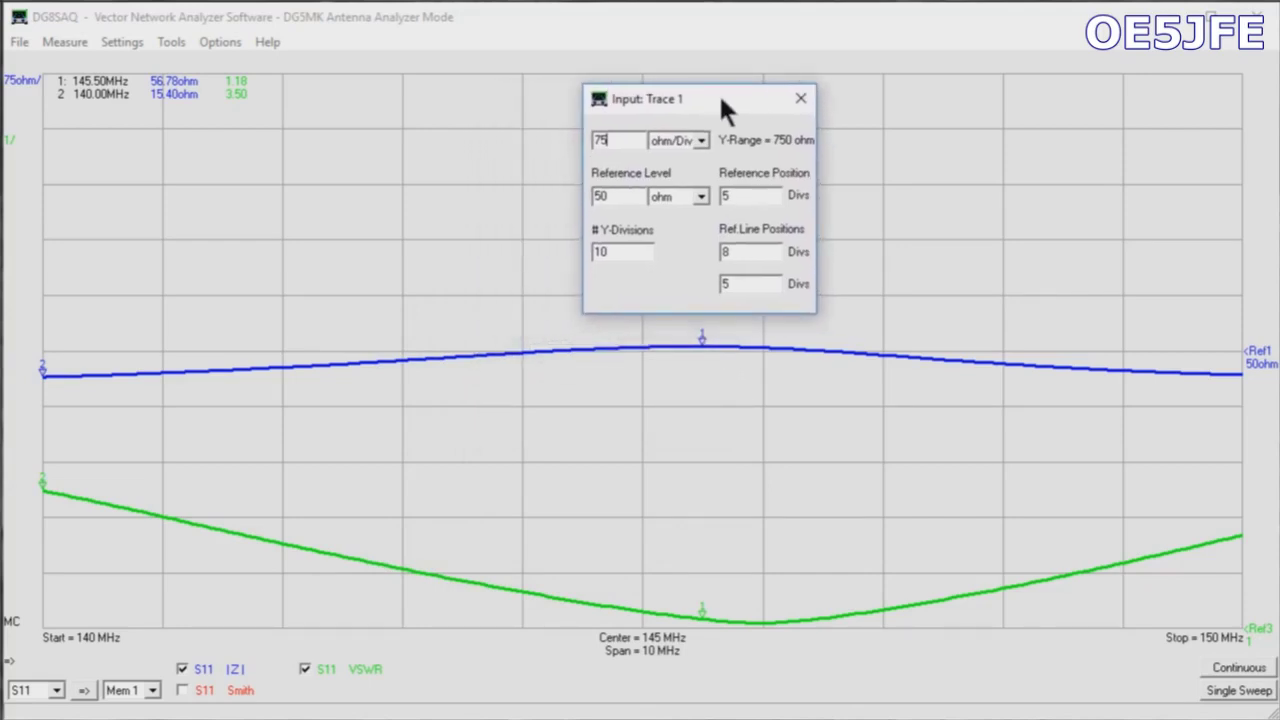
- Drag marker 1 to the |Z| peak at 145.97 MHz (55.28 ohm, VSWR 1.11), then select marker 2
left_click(800, 100)
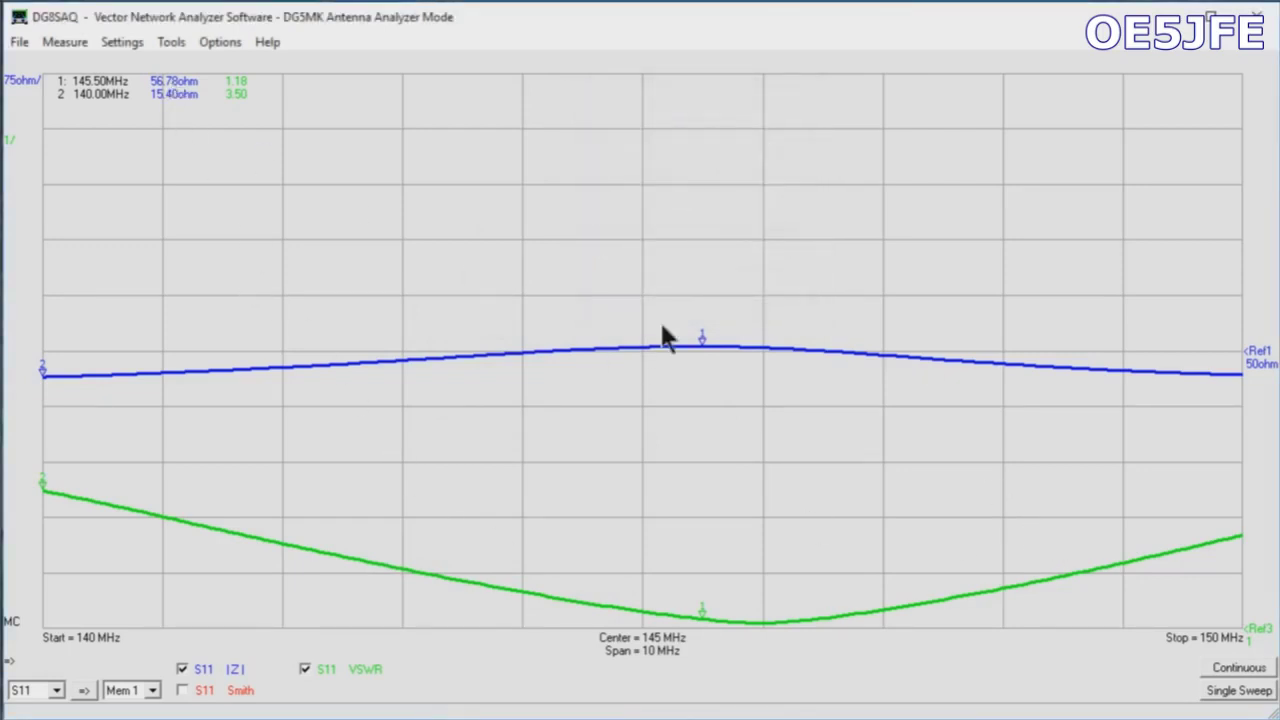
left_click_drag(703, 347, 760, 356)
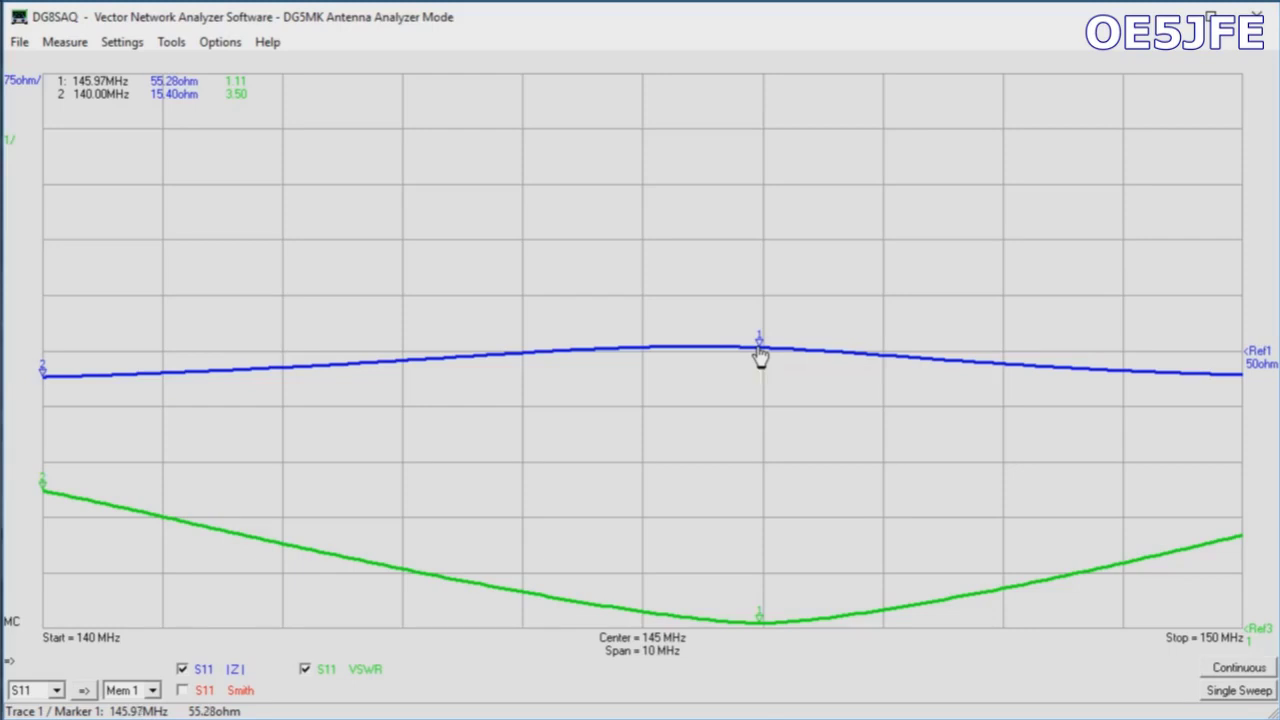
left_click(43, 377)
right_click(354, 382)
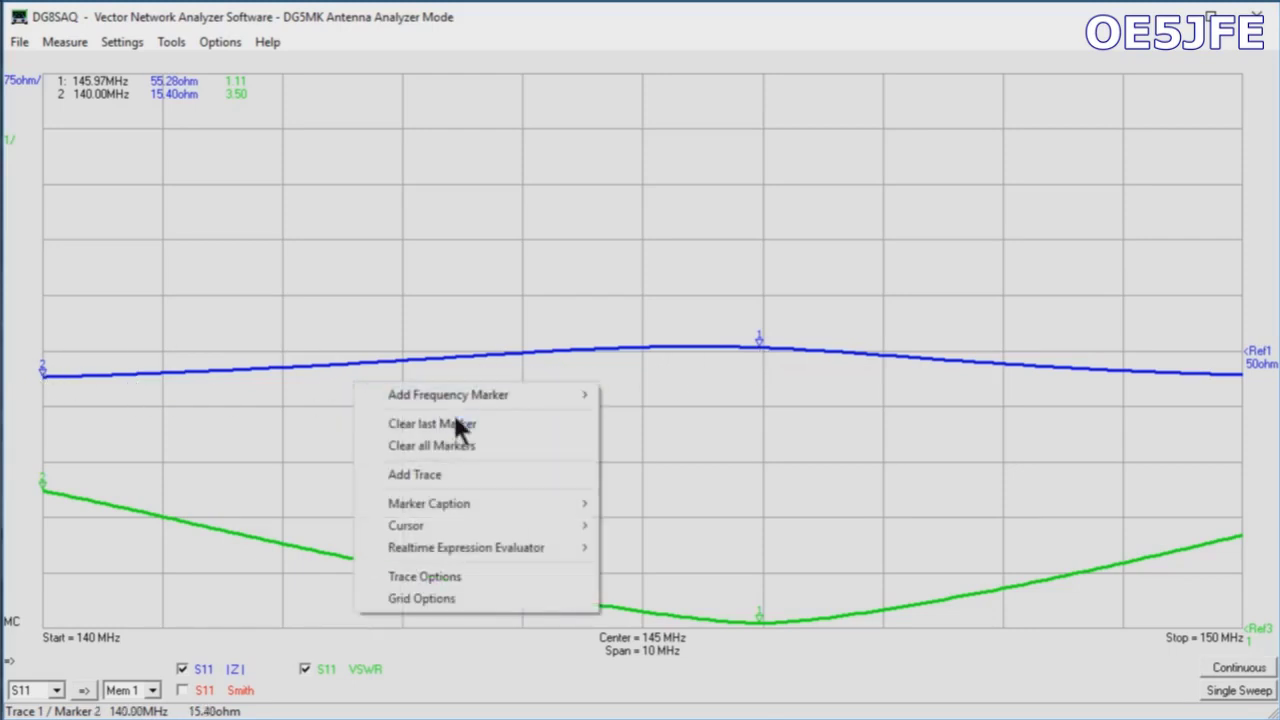